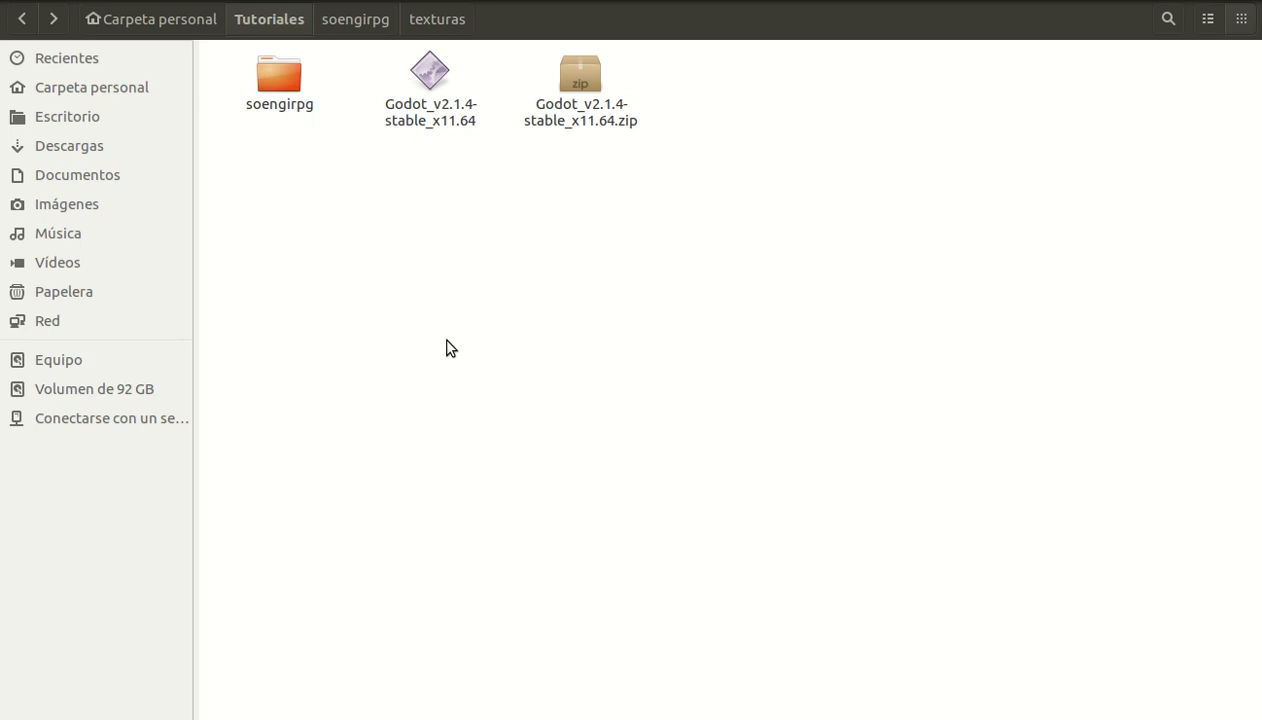
Open the SoengiRPG project in Godot v2.1.4 and close its MenuPrincipal.tscn scene.
double_click(443, 118)
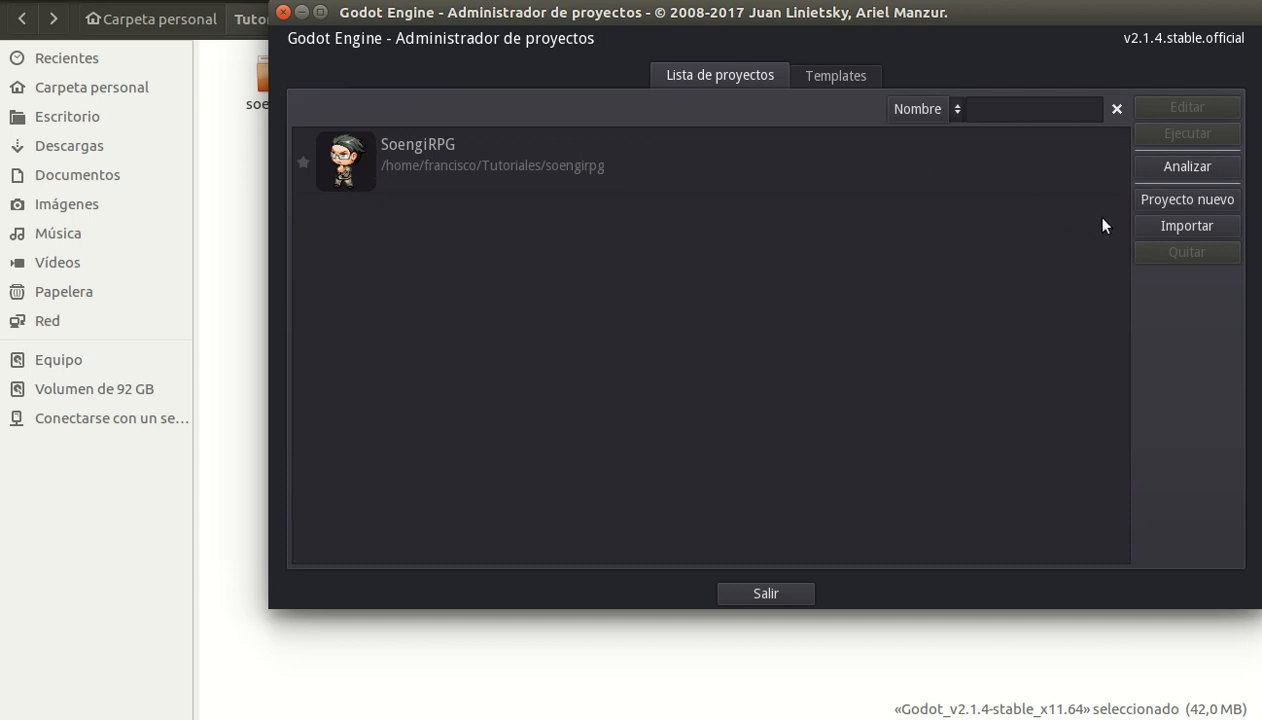
double_click(916, 168)
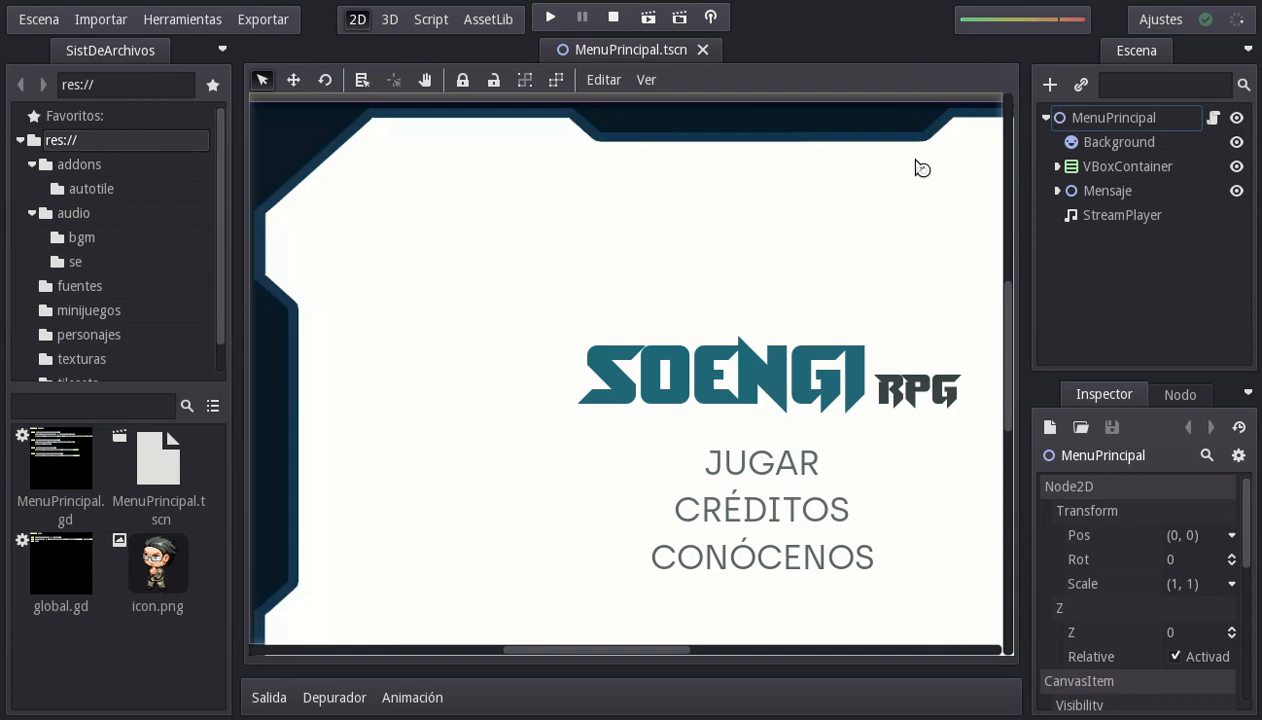
left_click(703, 50)
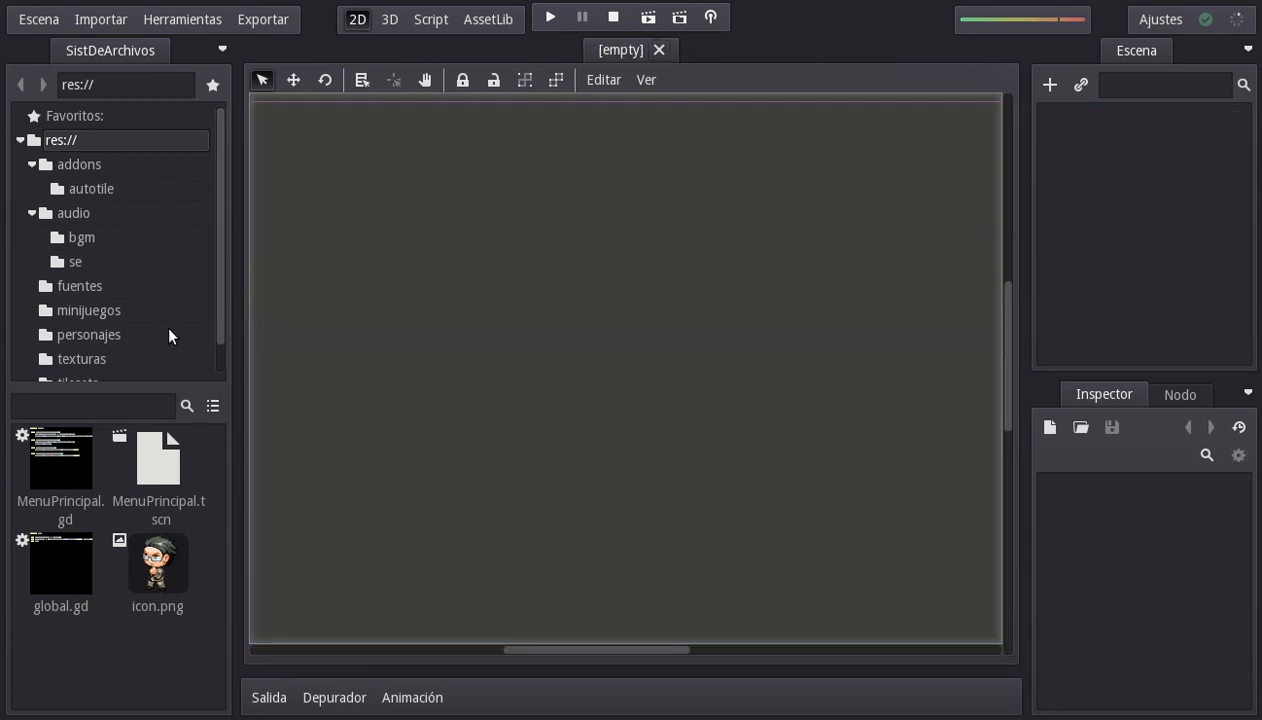
Open the project's texturas folder and bring the SF_Outside_B.tex texture into view.
left_click_drag(221, 289, 221, 340)
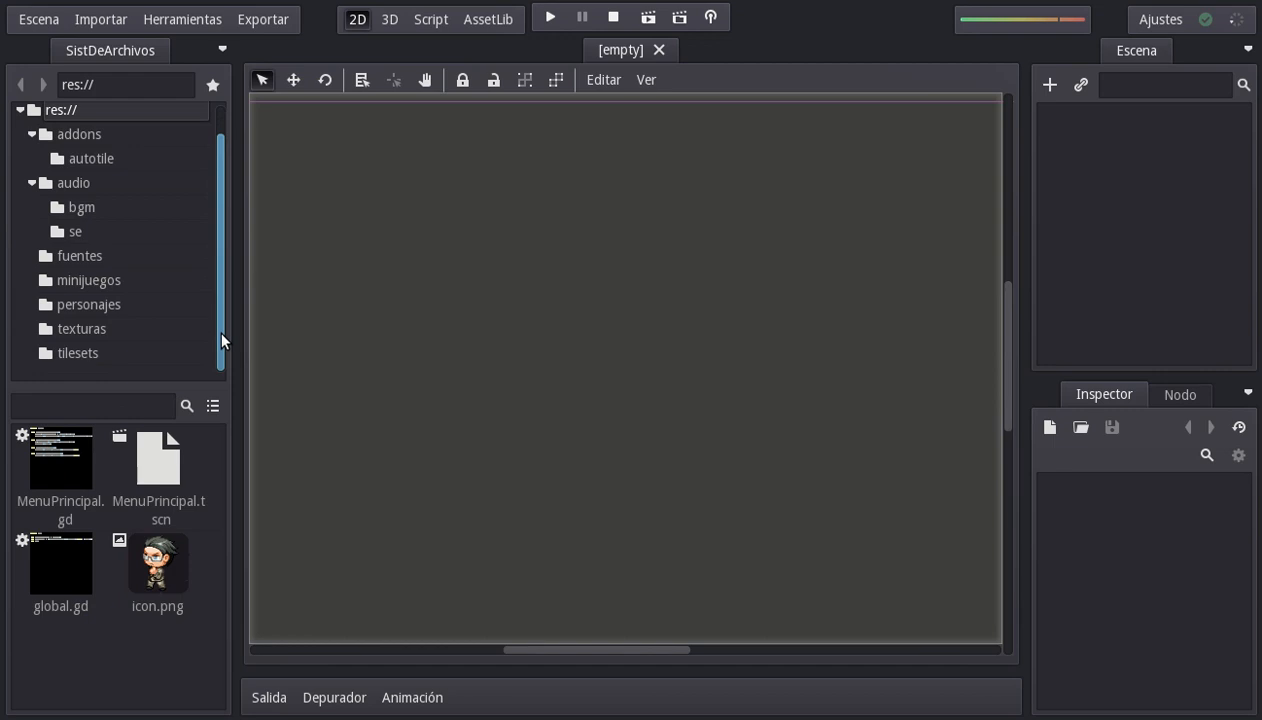
left_click(147, 330)
left_click_drag(214, 457, 214, 589)
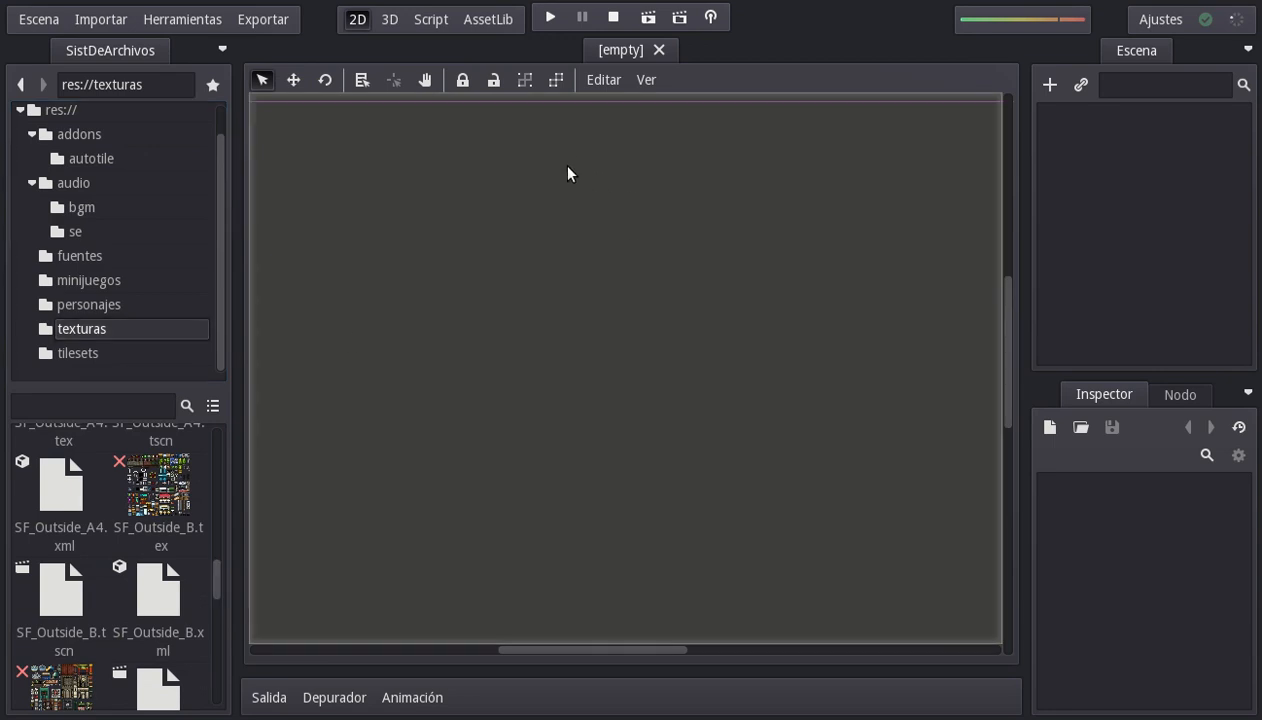
Create a Node2D as the root node of the empty scene.
left_click_drag(557, 644, 551, 644)
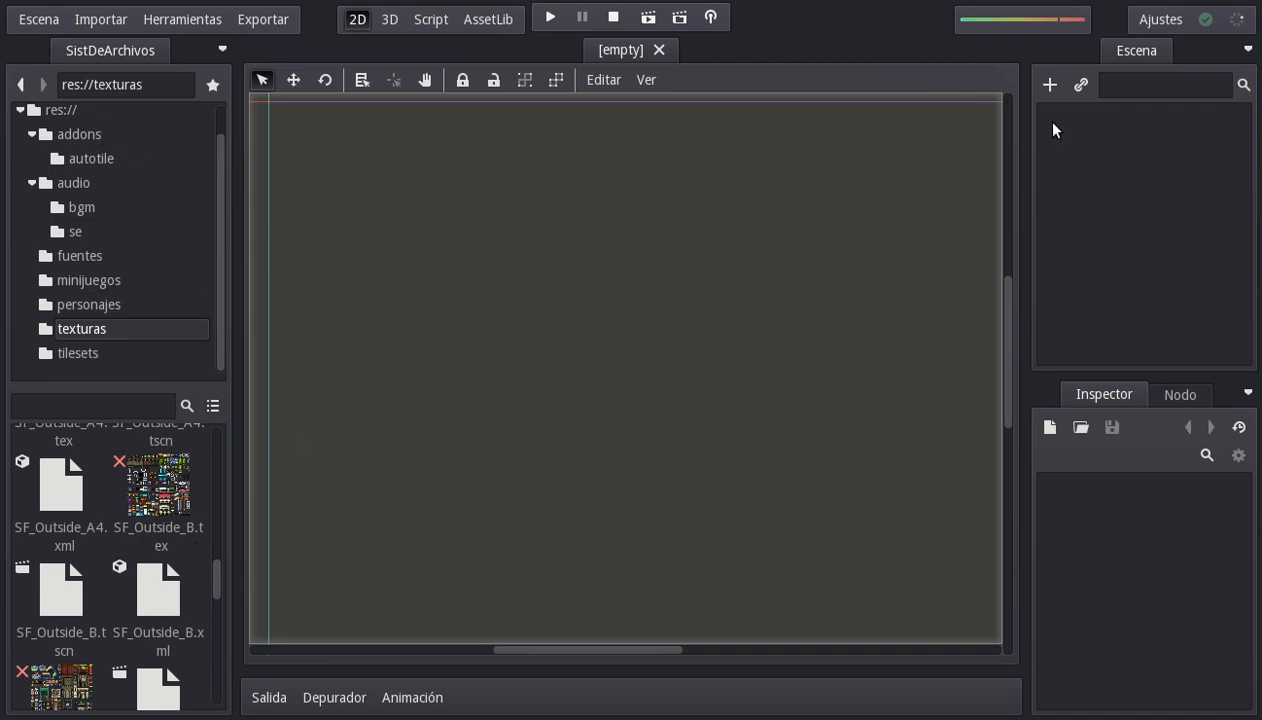
left_click(1050, 90)
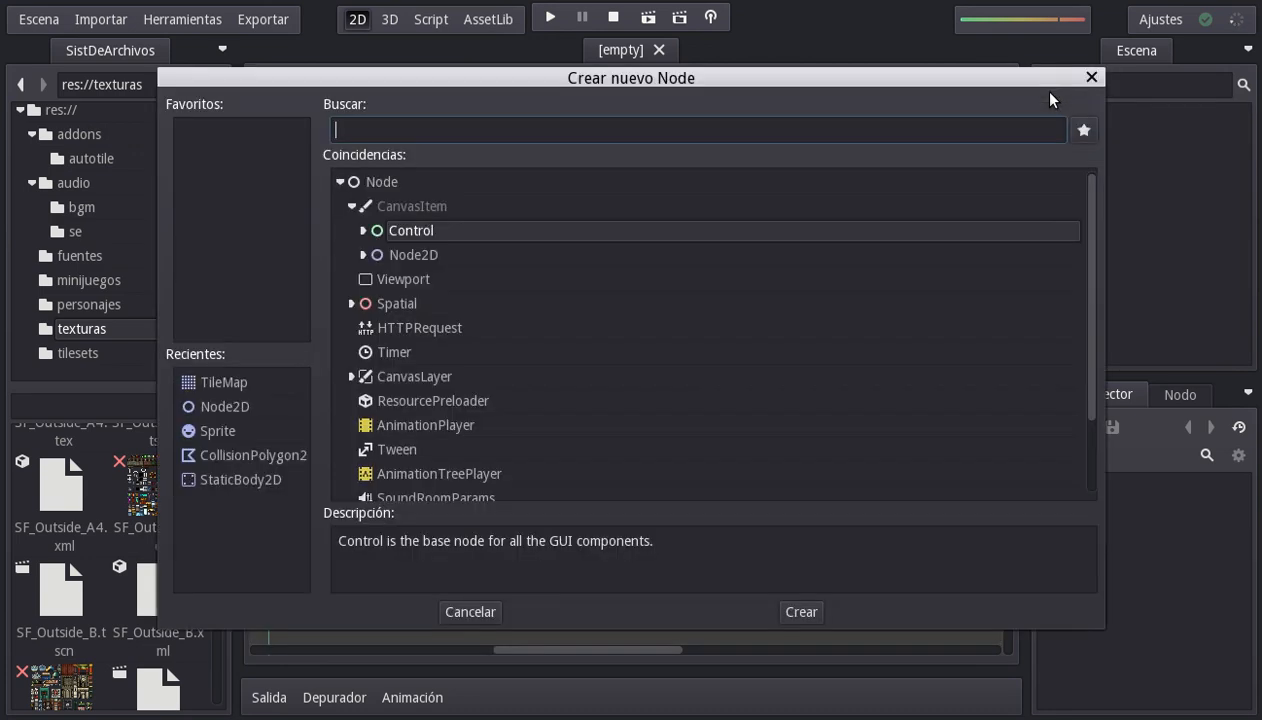
type("node2d")
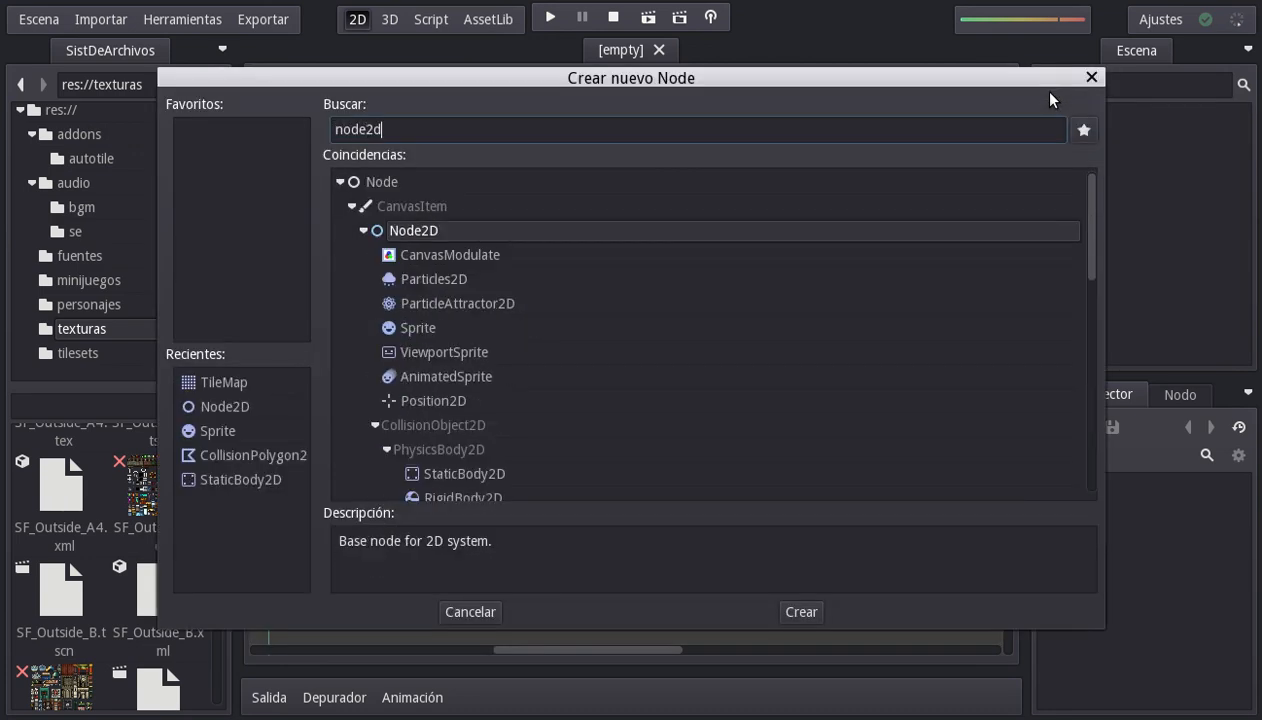
double_click(582, 238)
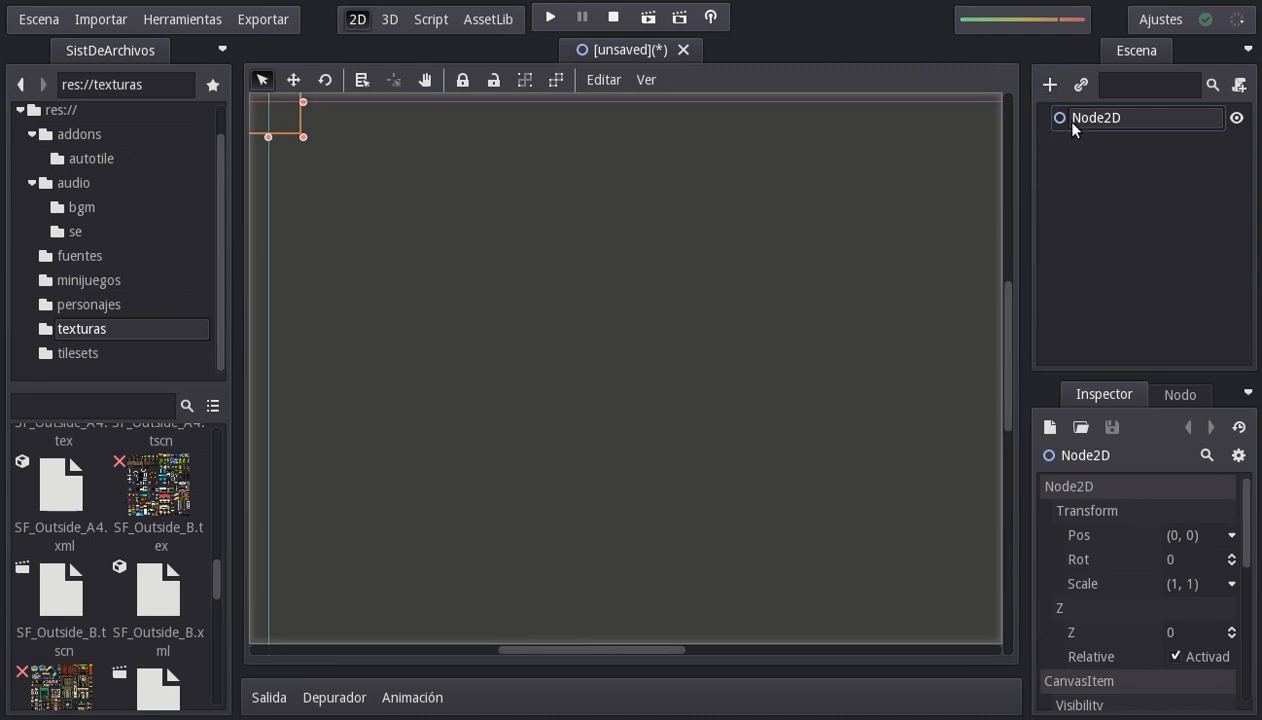
Add a Sprite node as a child of the Node2D root.
left_click(1050, 86)
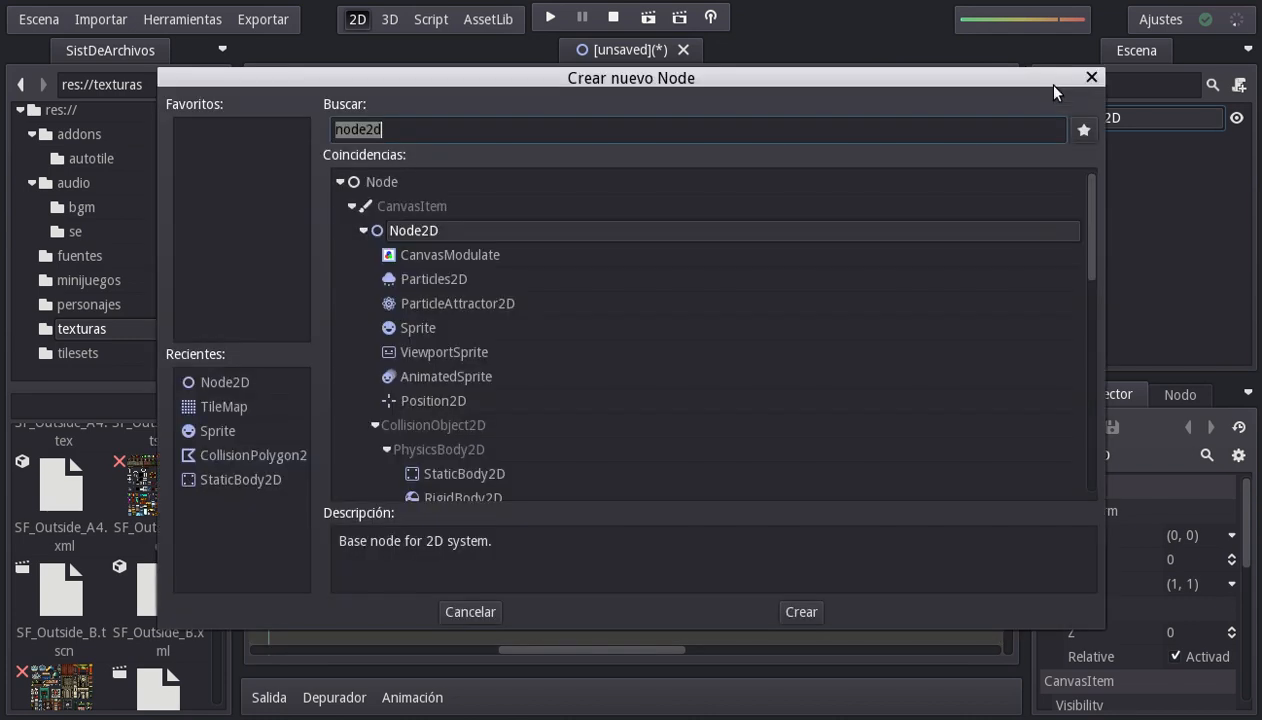
type("sprite")
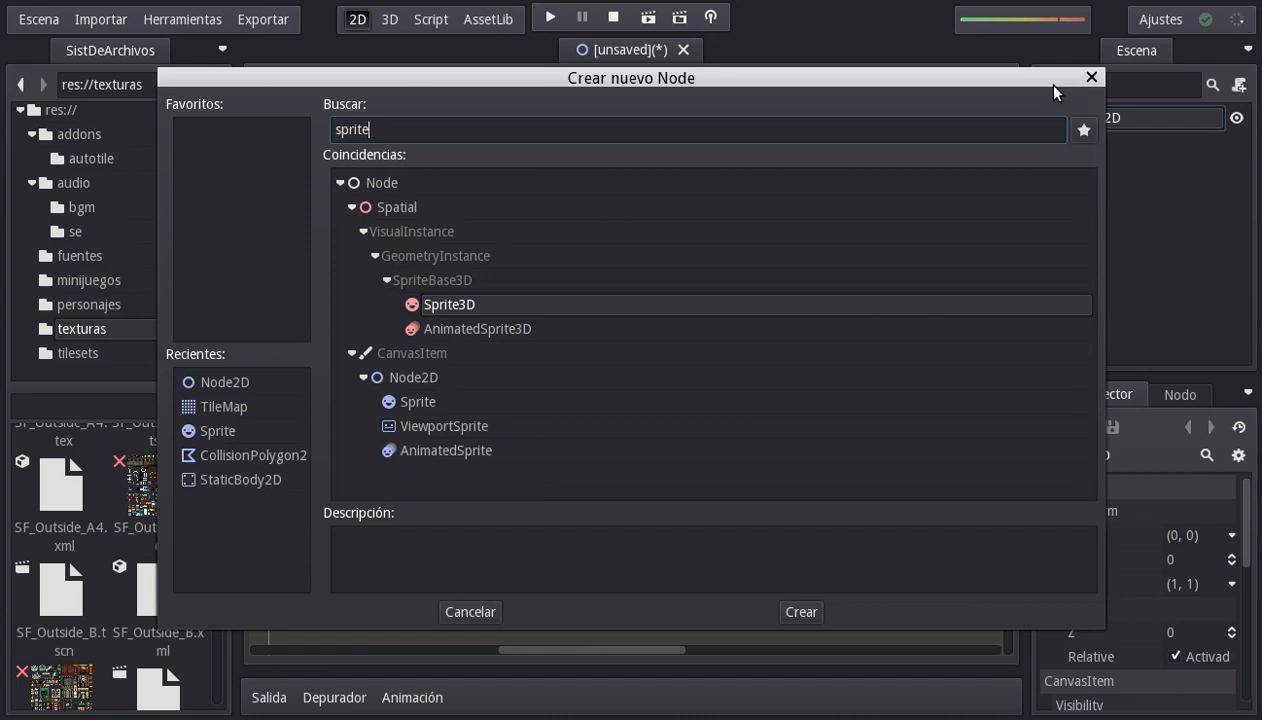
double_click(463, 408)
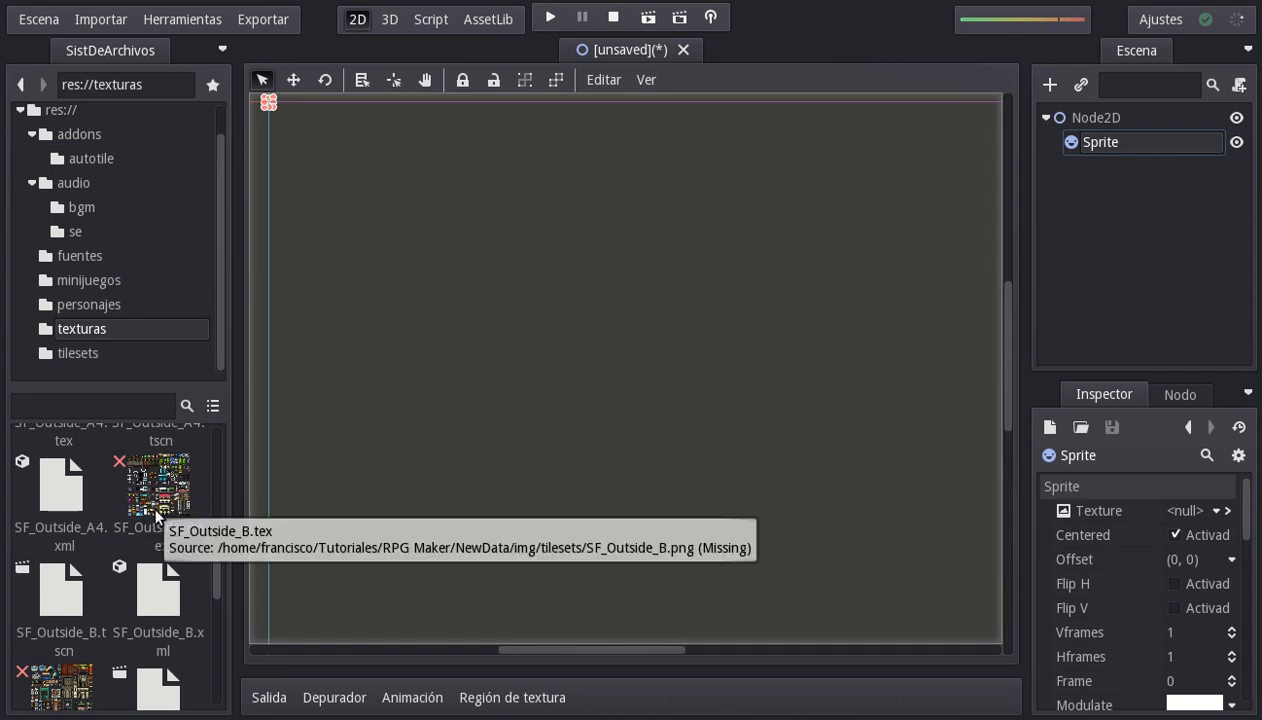
Assign SF_Outside_B.tex as the Sprite's texture and enable its Region option.
left_click_drag(155, 514, 1171, 514)
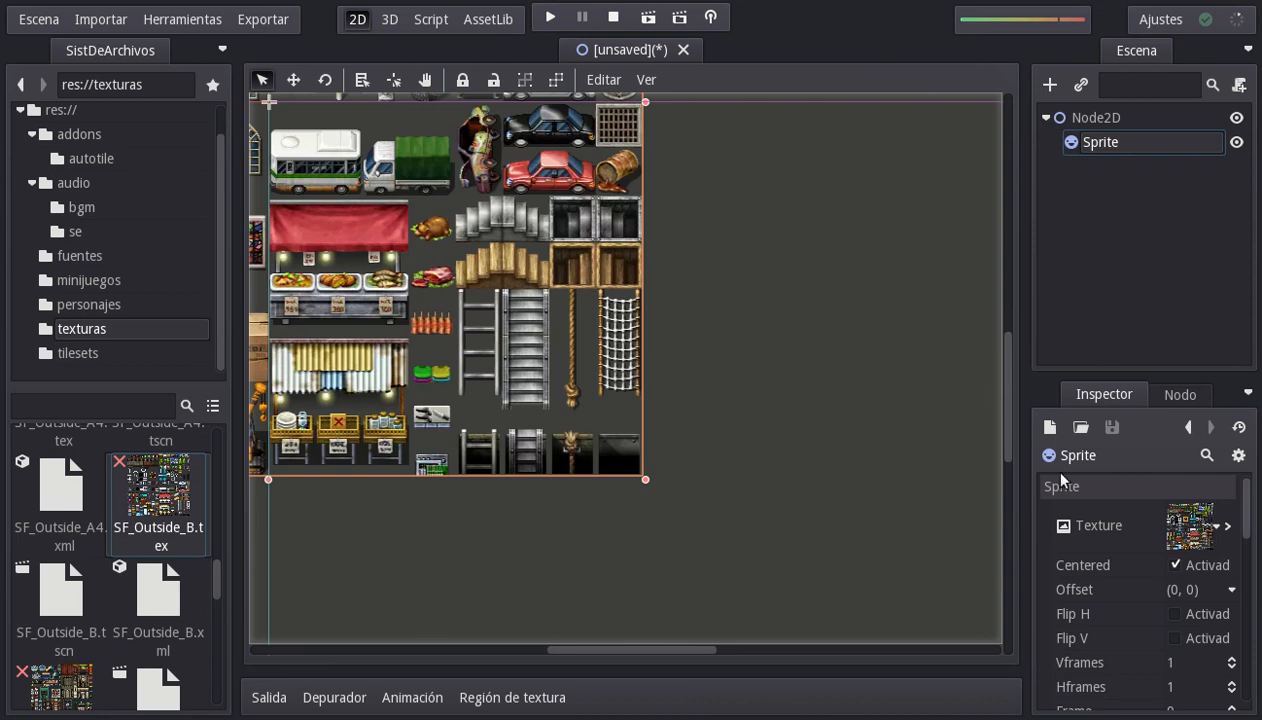
left_click_drag(1246, 533, 1245, 572)
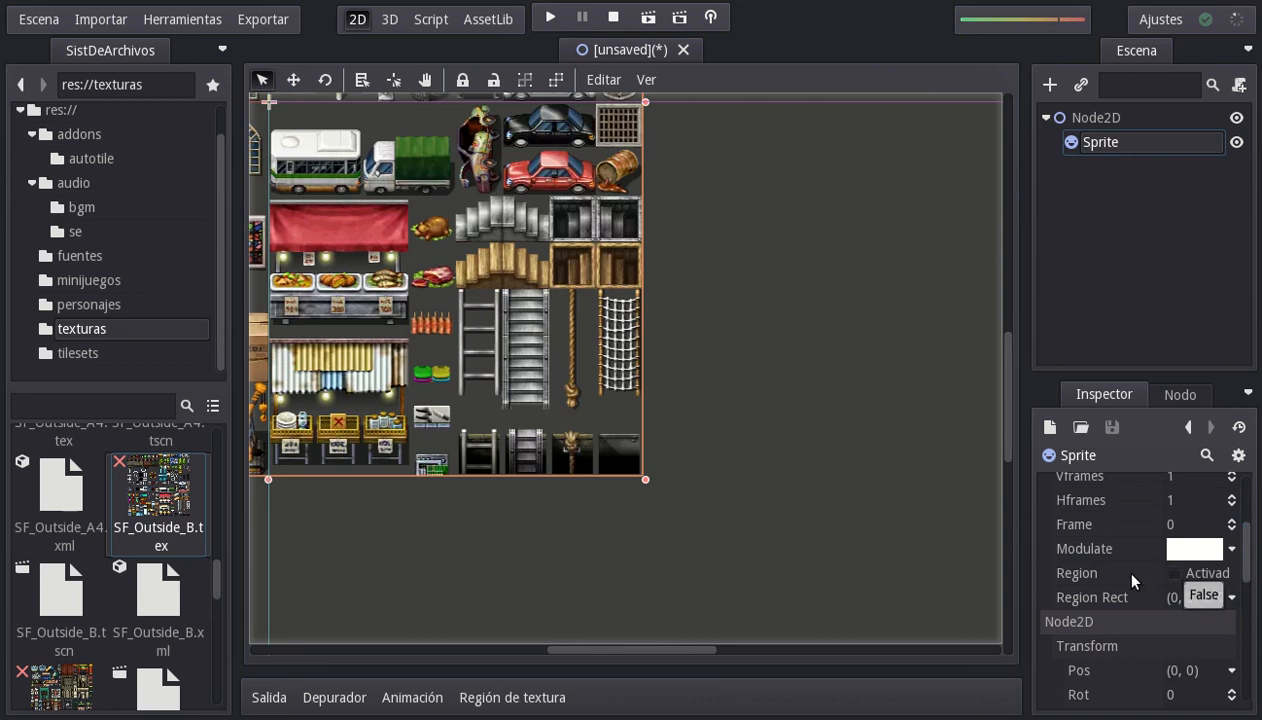
left_click(1177, 577)
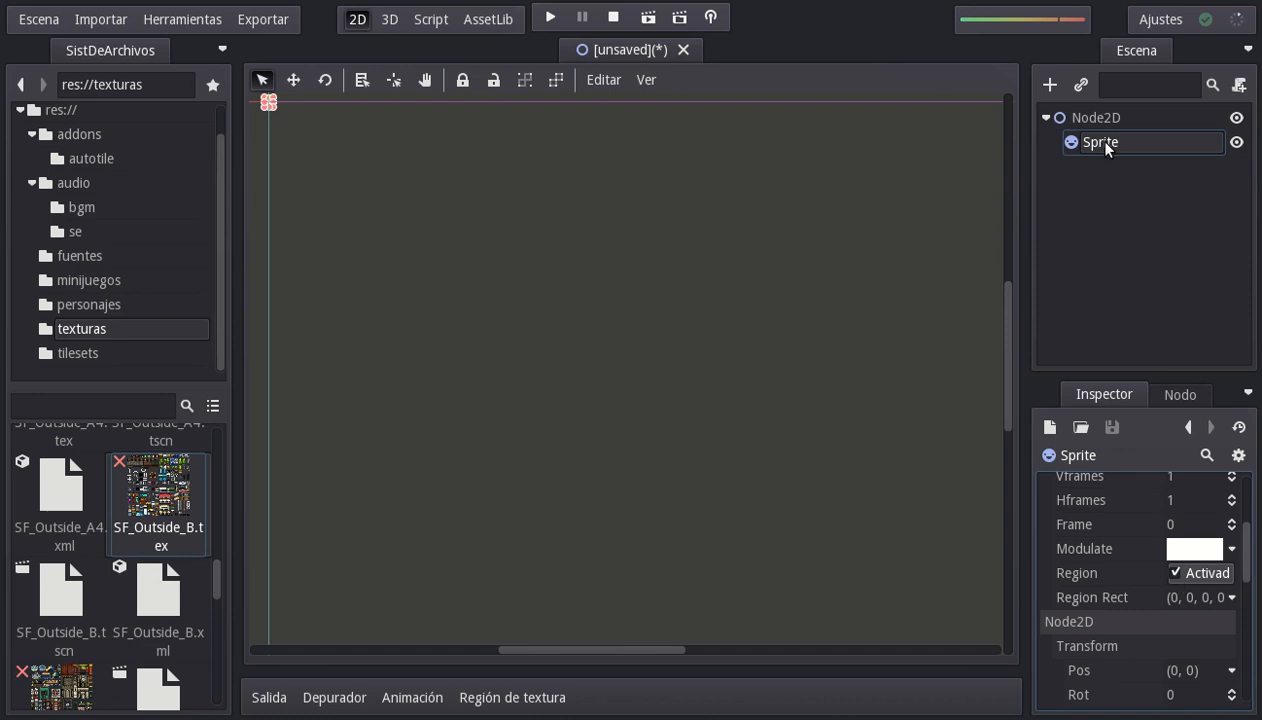
Try to set the Sprite's Region Rect to a width and height of 48.
left_click(1200, 597)
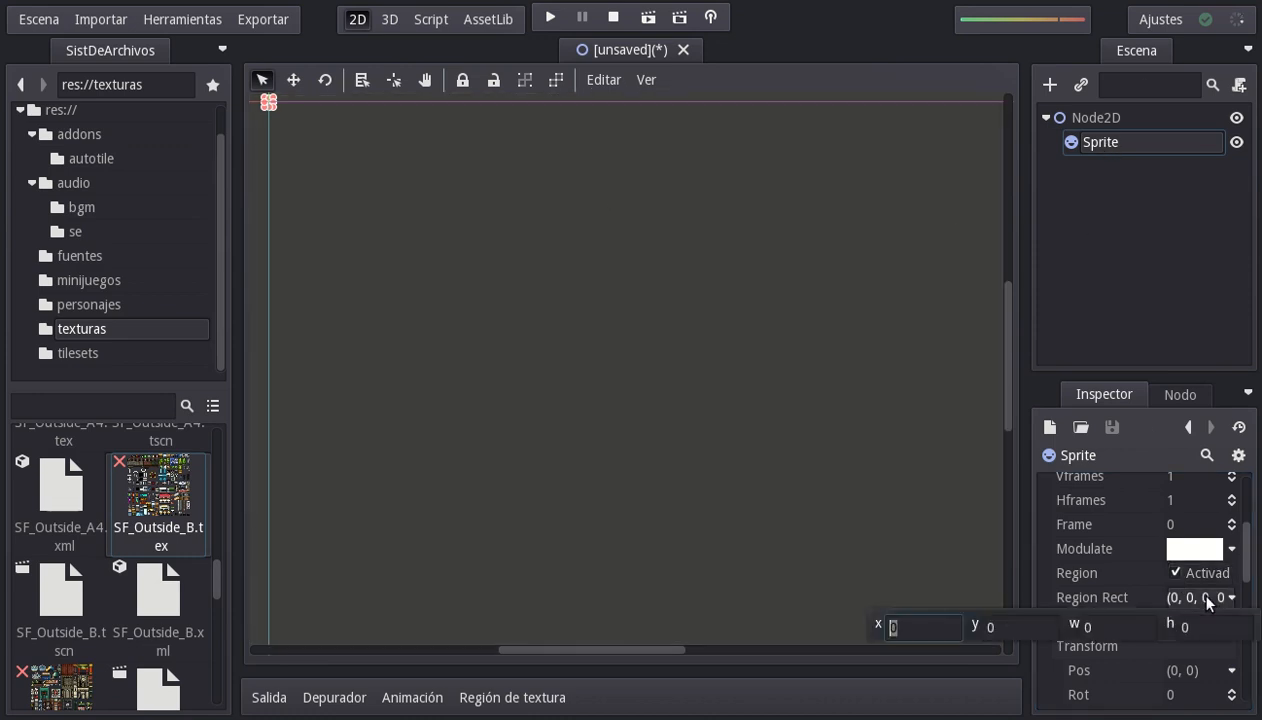
left_click(1092, 625)
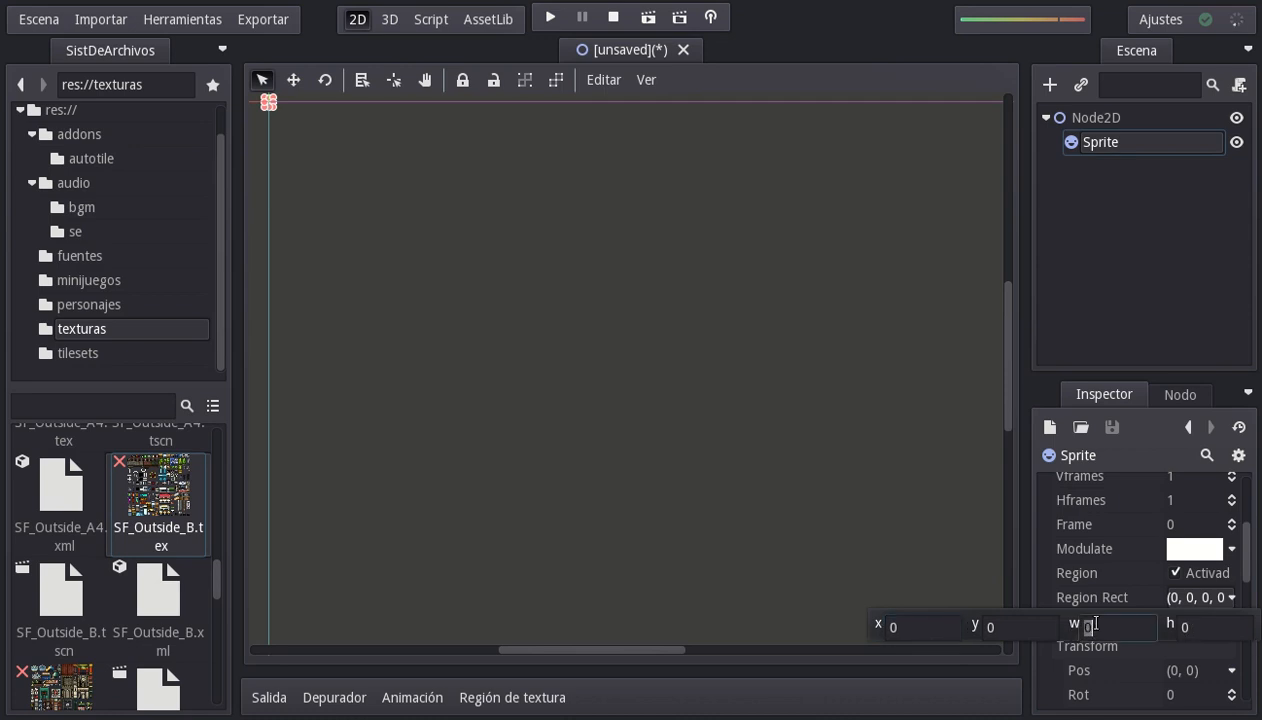
type("48")
key("Tab")
type("48")
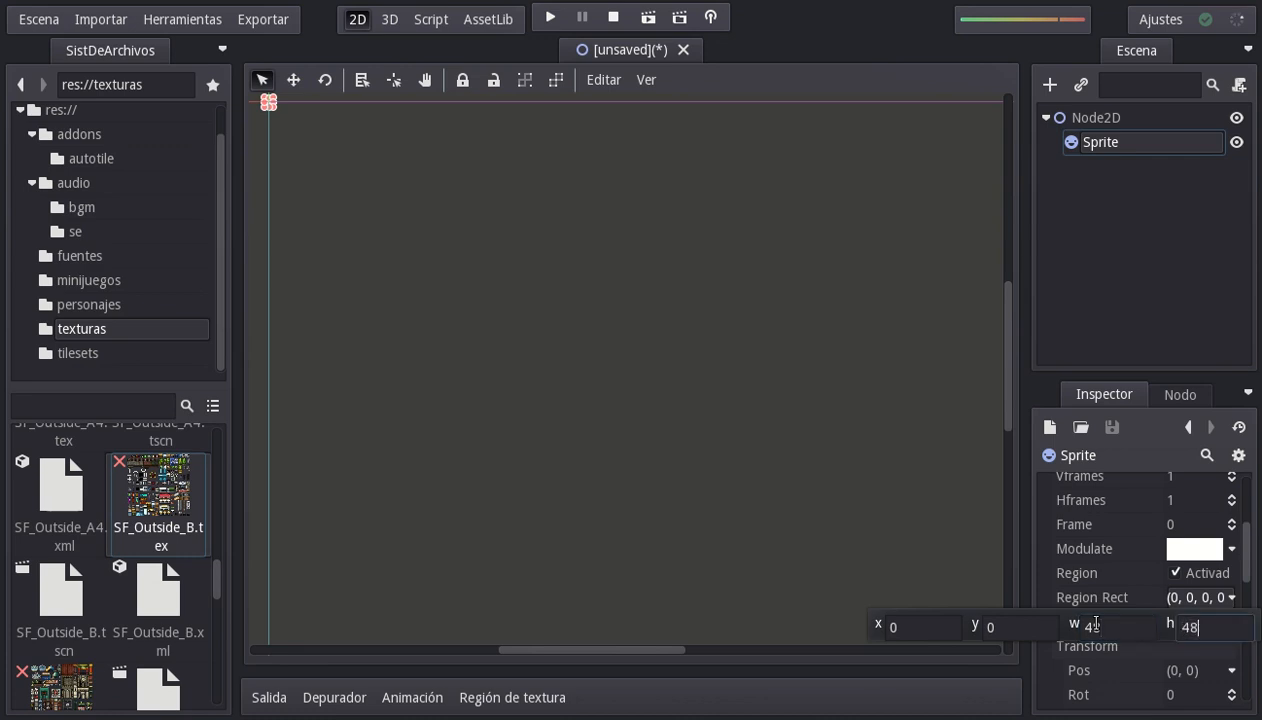
left_click(1025, 624)
key("Return")
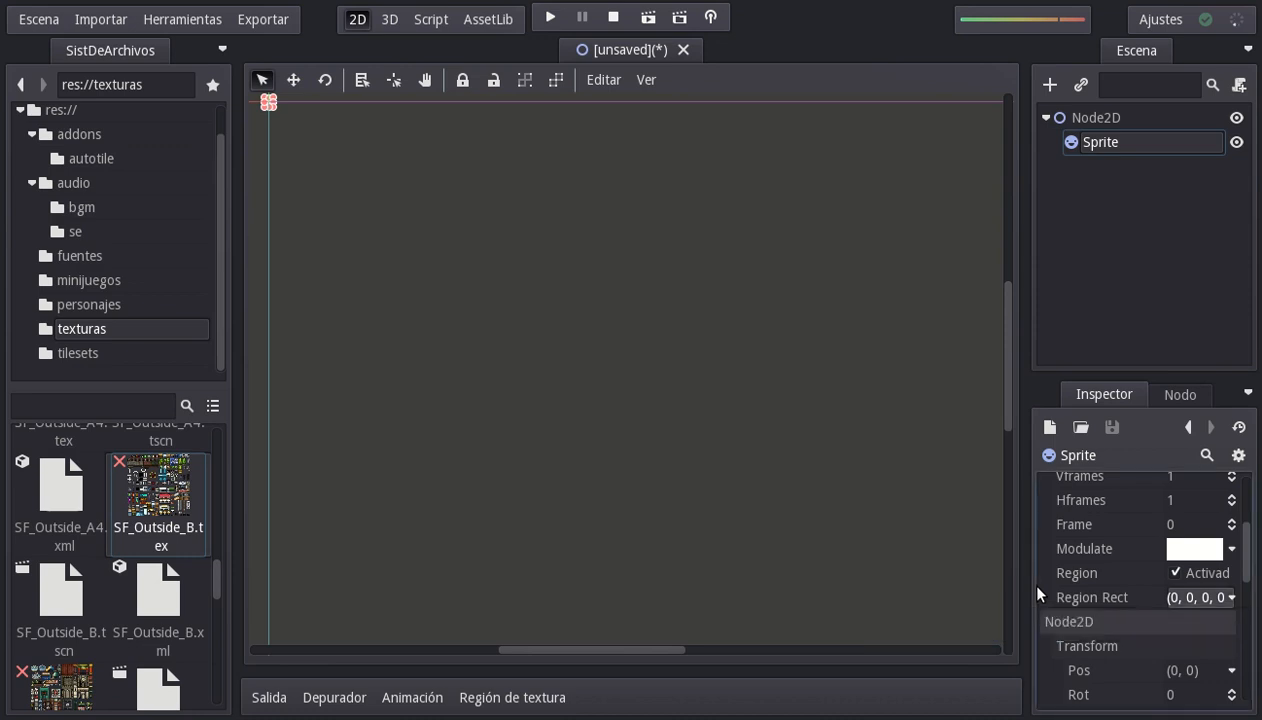
Set the Sprite's Region Rect width to 48 and height to 48.
left_click(1205, 597)
left_click(1140, 624)
type("48")
key("Tab")
type("48")
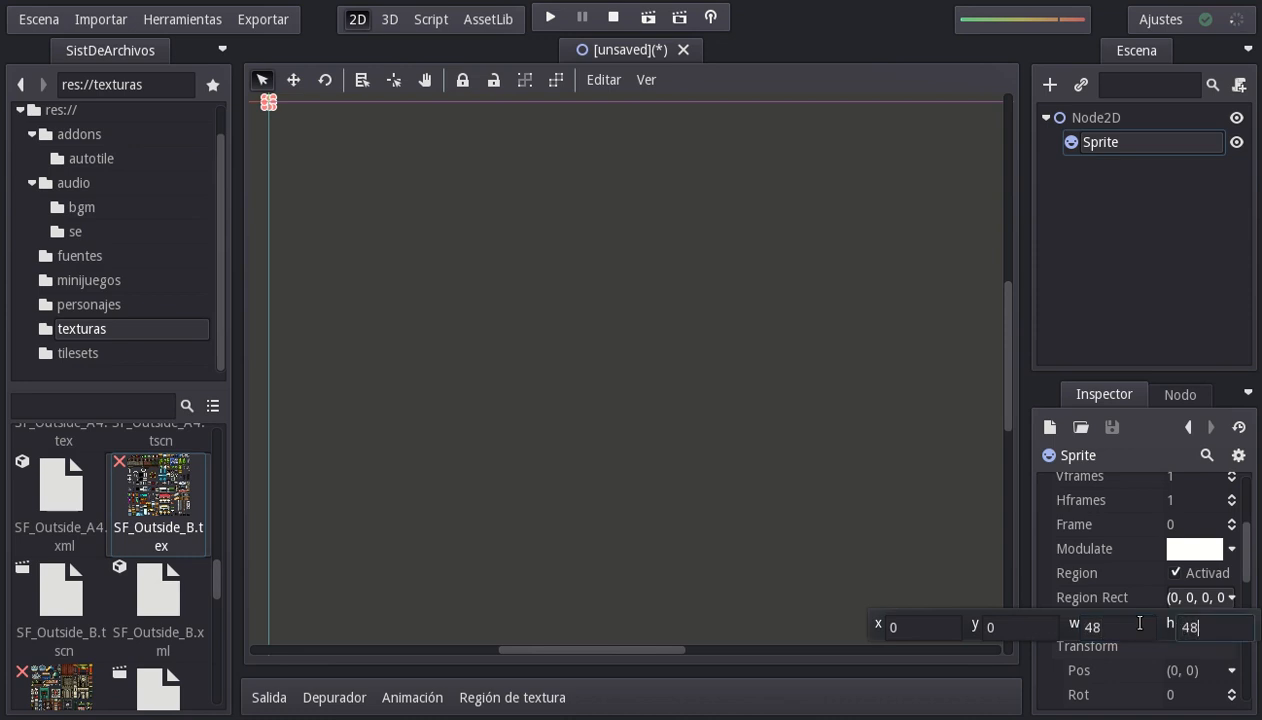
key("Return")
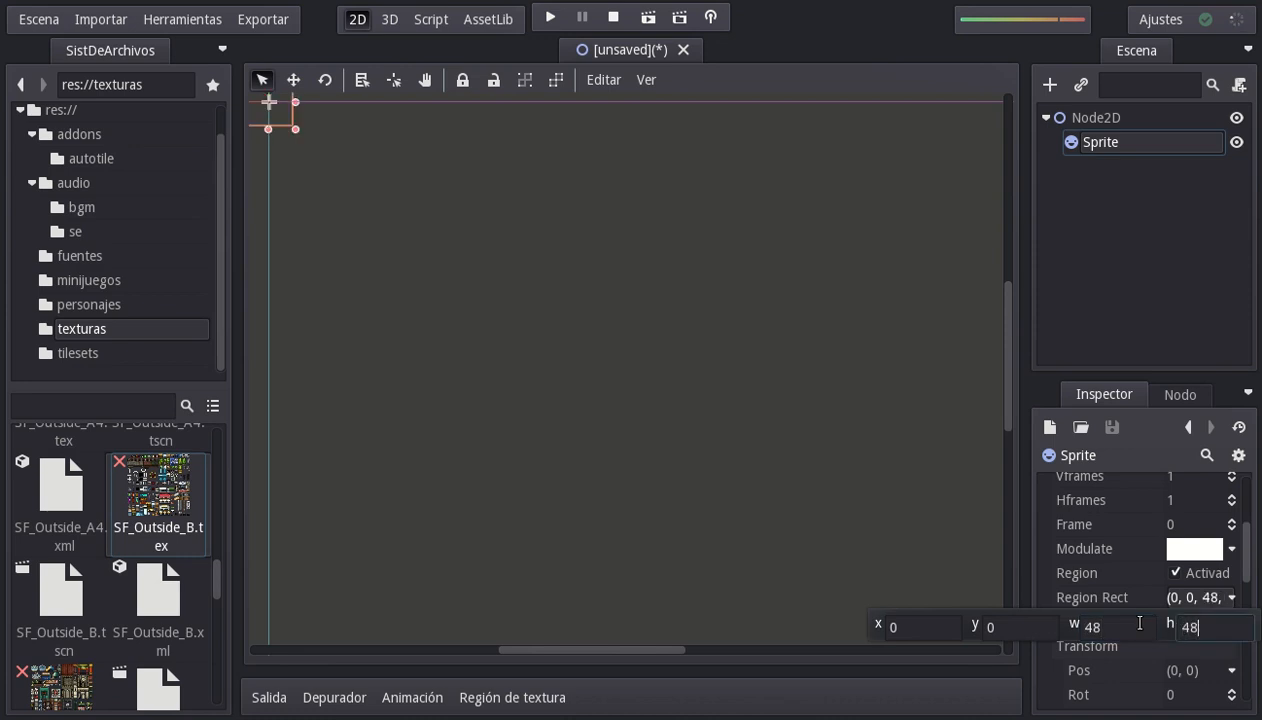
left_click(1026, 565)
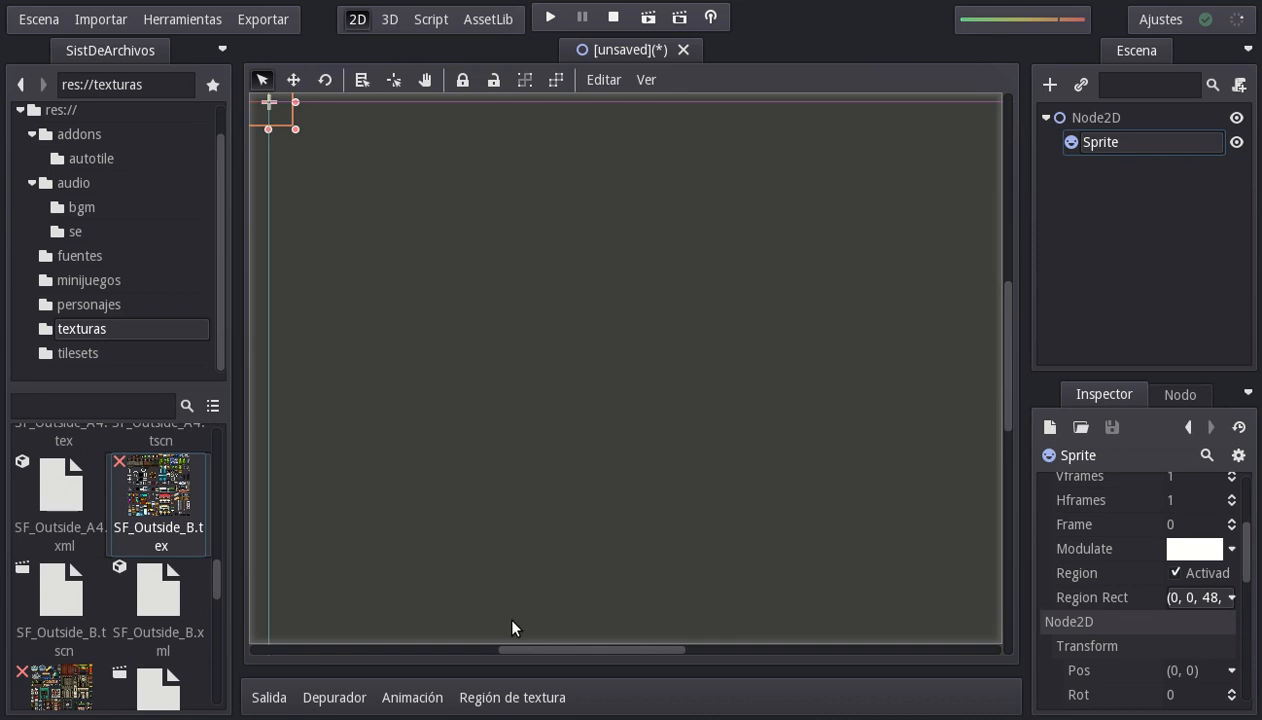
Duplicate the Sprite node and set the copy's Region Rect x to 48.
left_click_drag(513, 651, 507, 652)
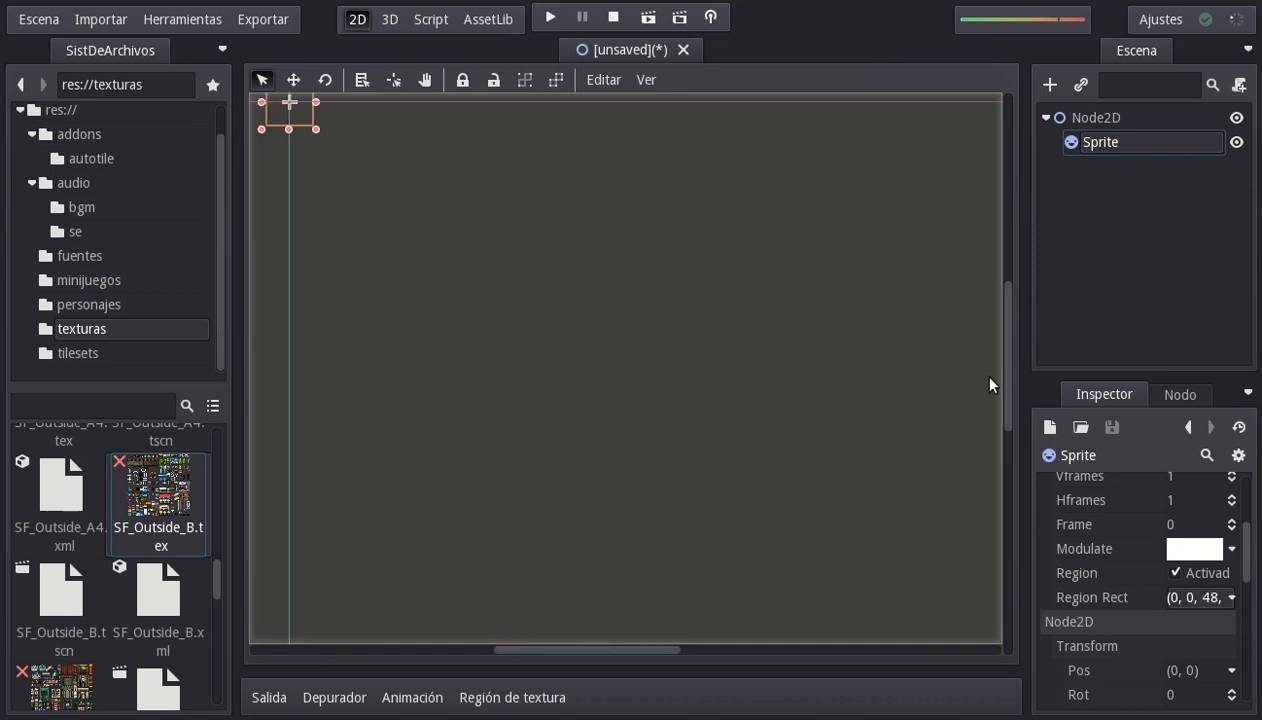
left_click_drag(1000, 386, 1005, 369)
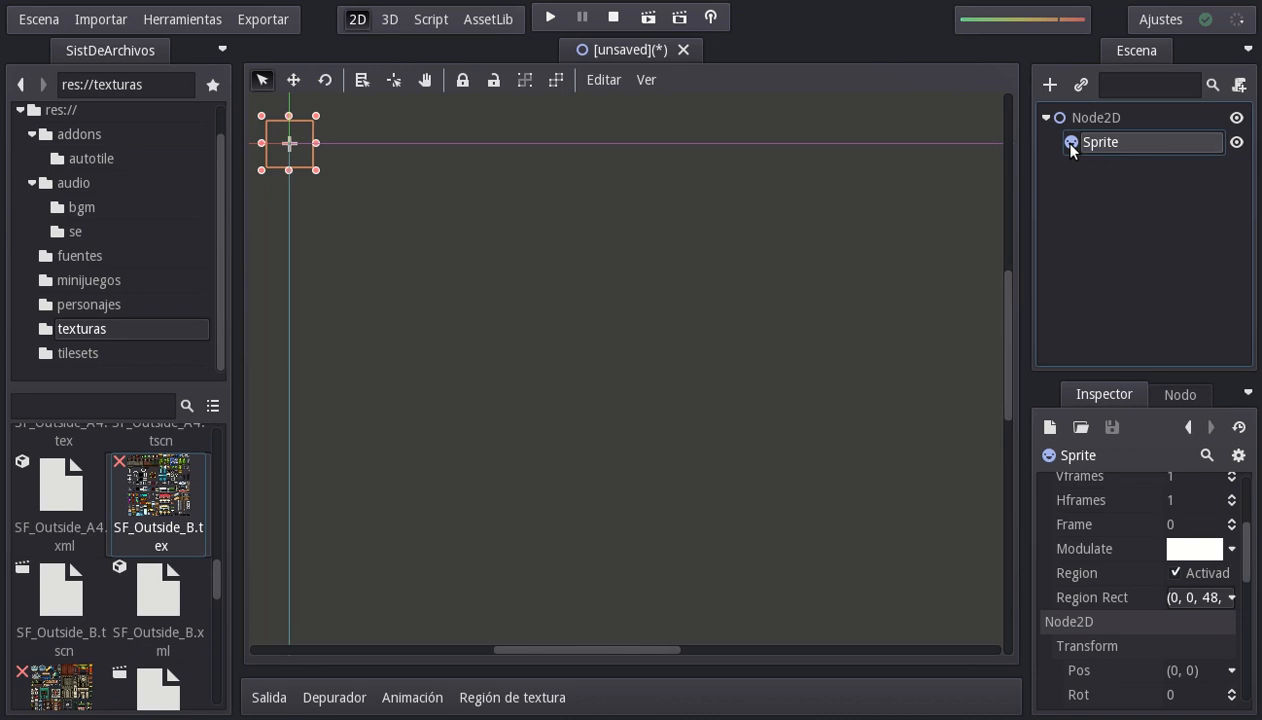
key("ctrl+d")
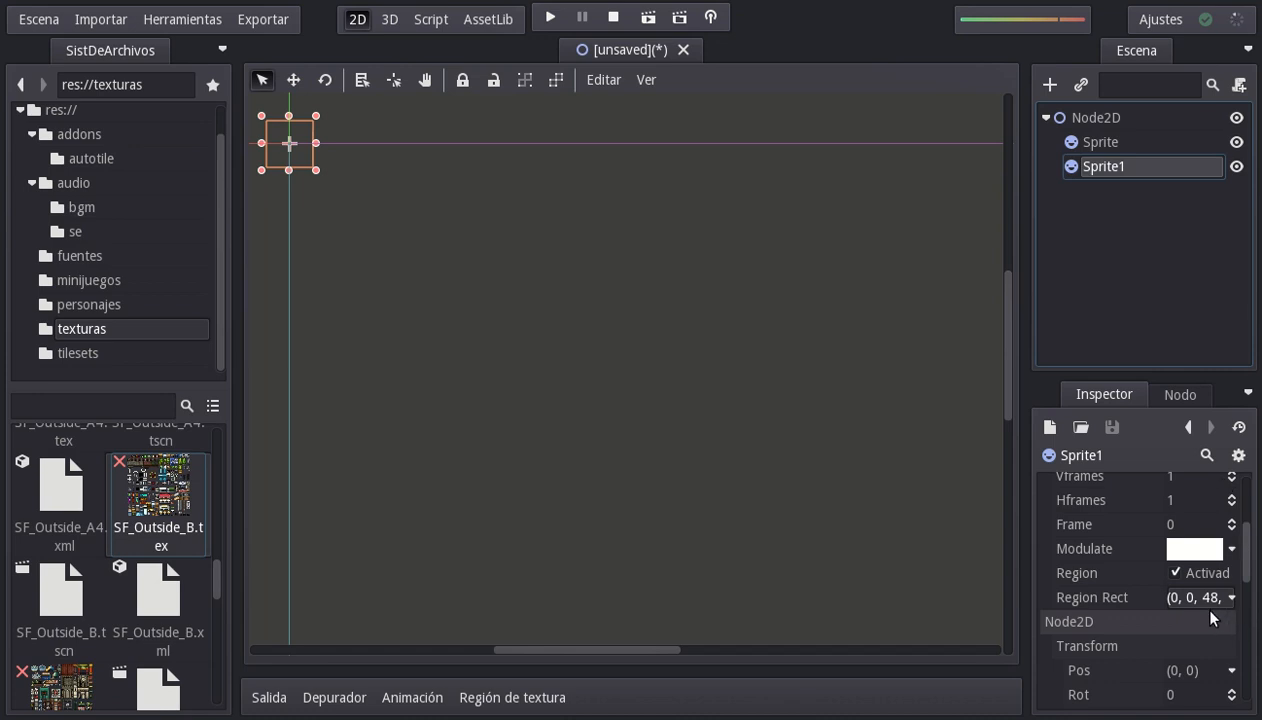
left_click(1183, 599)
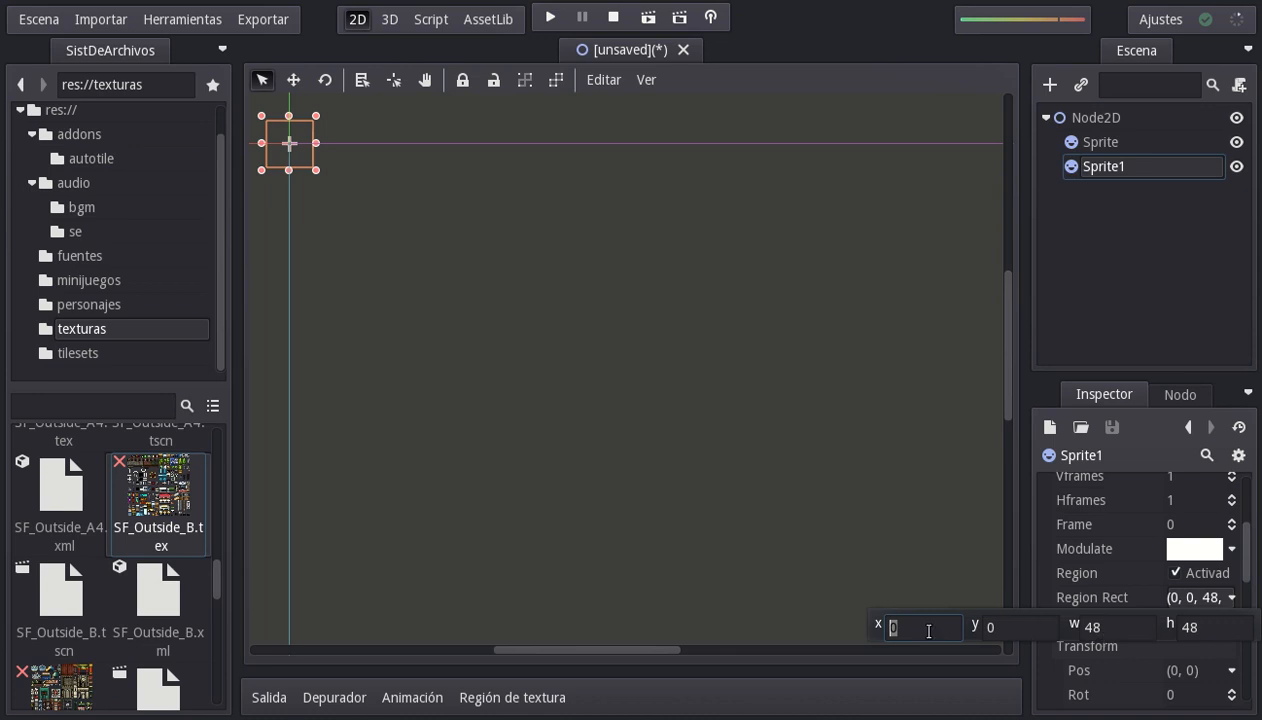
type("48")
left_click(1010, 629)
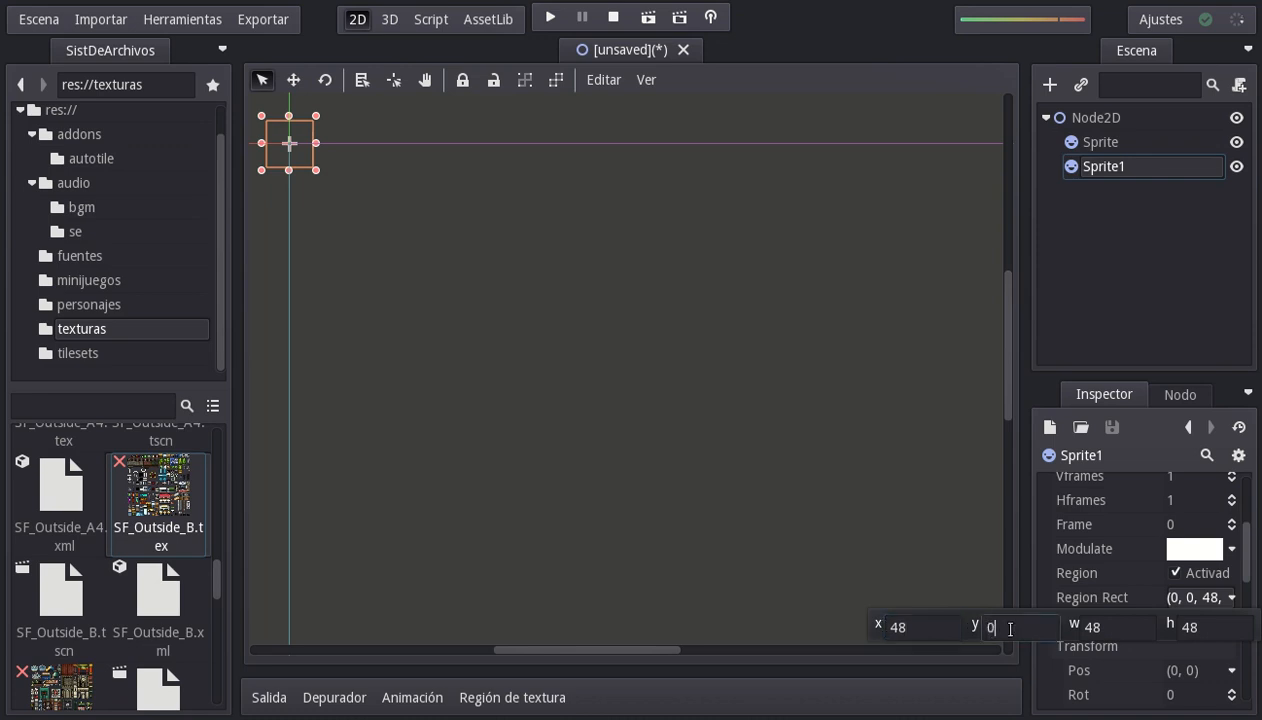
left_click(1040, 536)
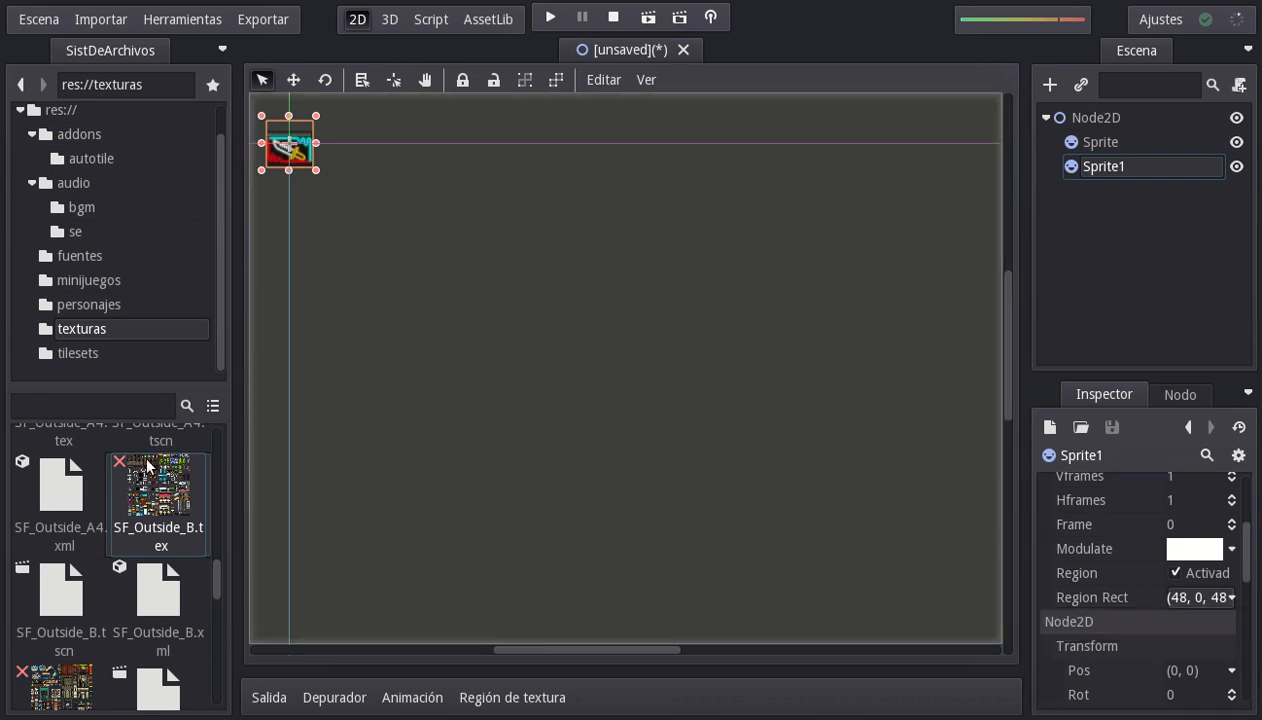
Set the x position of Sprite1 to 48 and compare its placement with the original Sprite.
left_click(1190, 671)
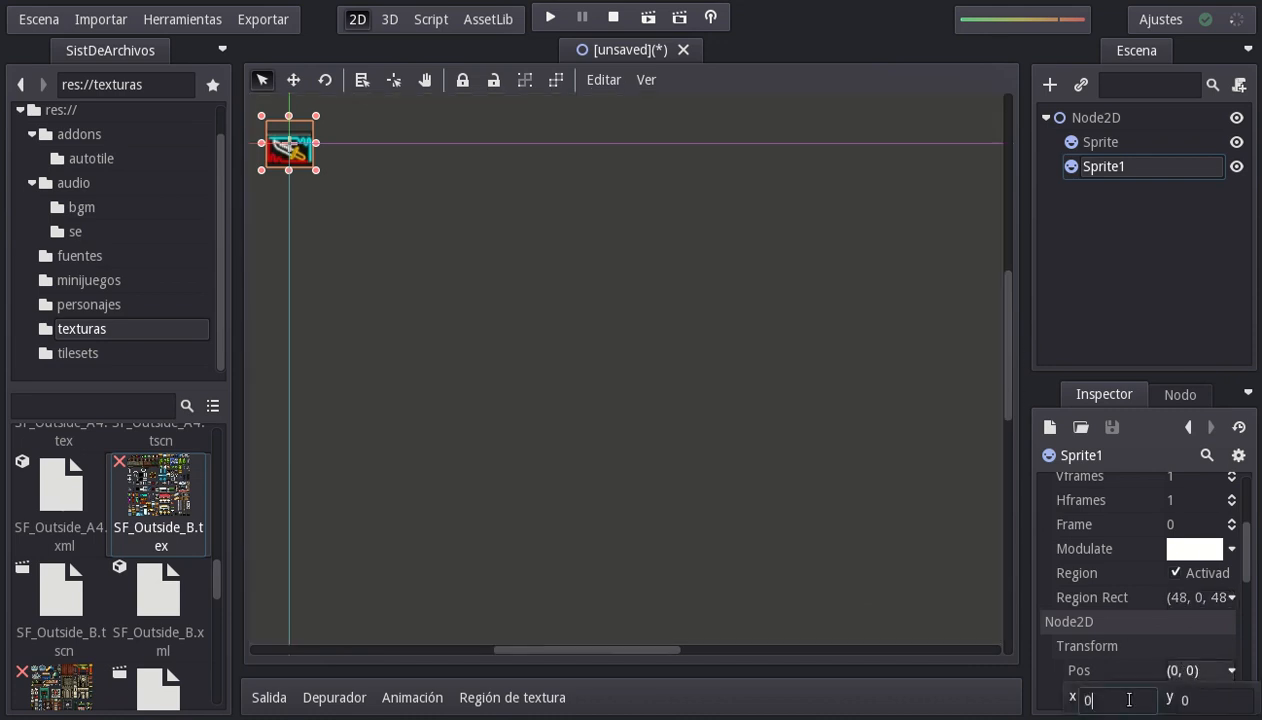
type("48")
key("Return")
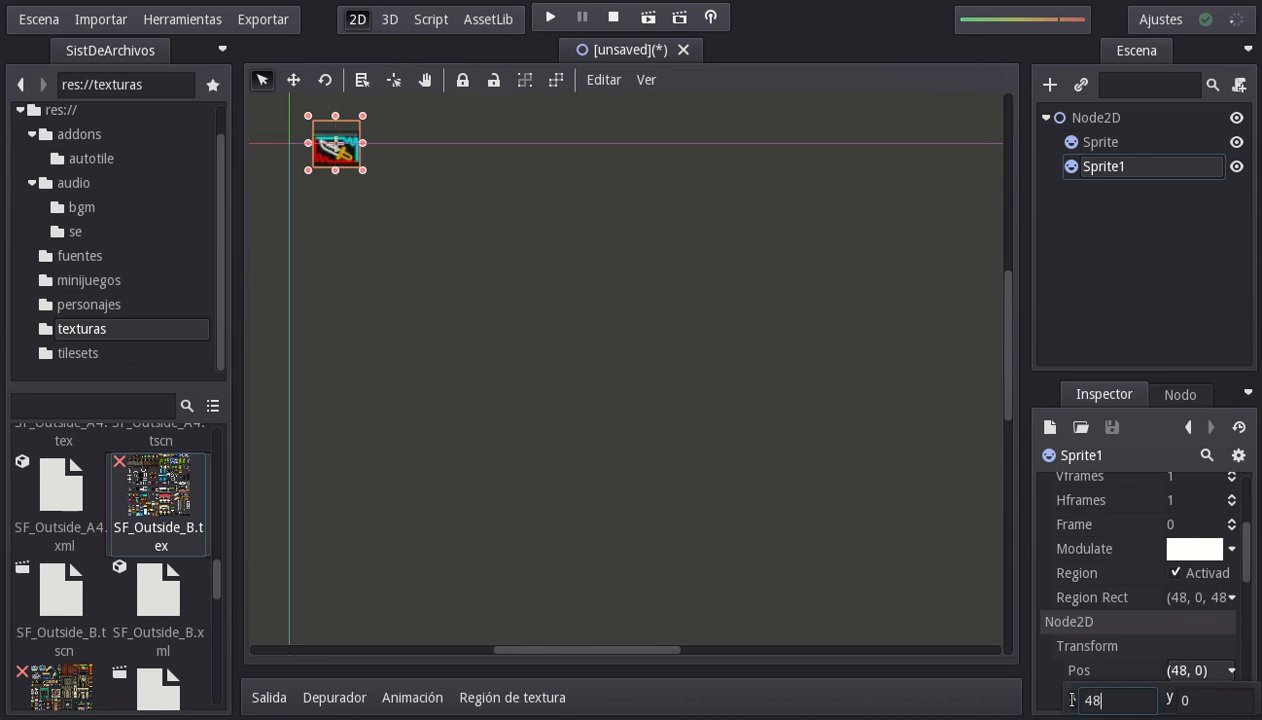
left_click(1106, 143)
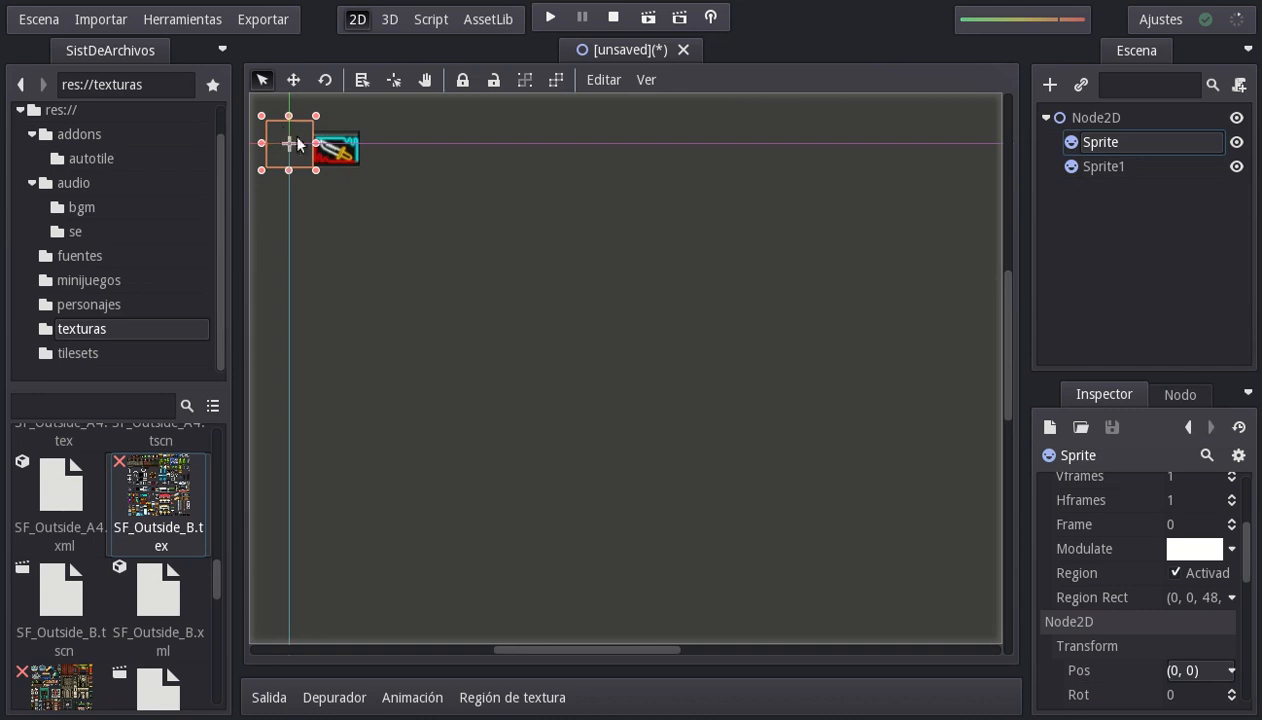
Duplicate Sprite1 and set the copy's Region Rect x to 96.
left_click(1103, 174)
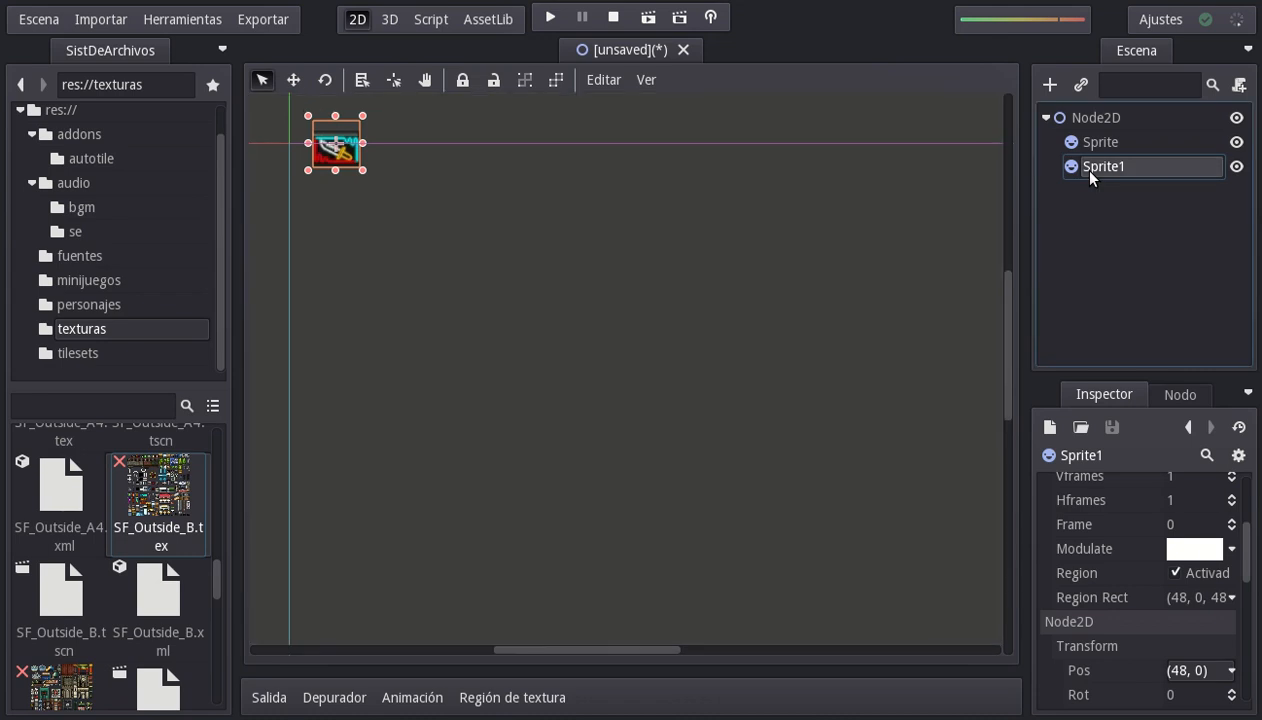
key("ctrl+d")
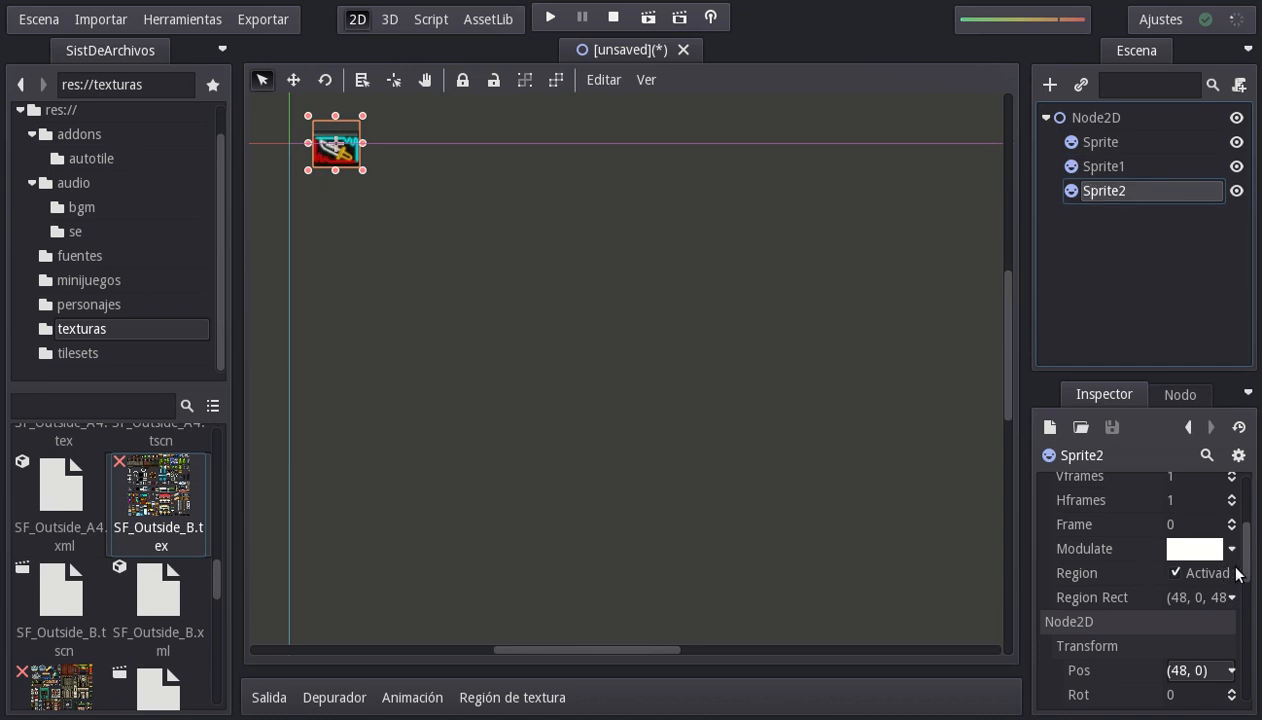
left_click(1166, 594)
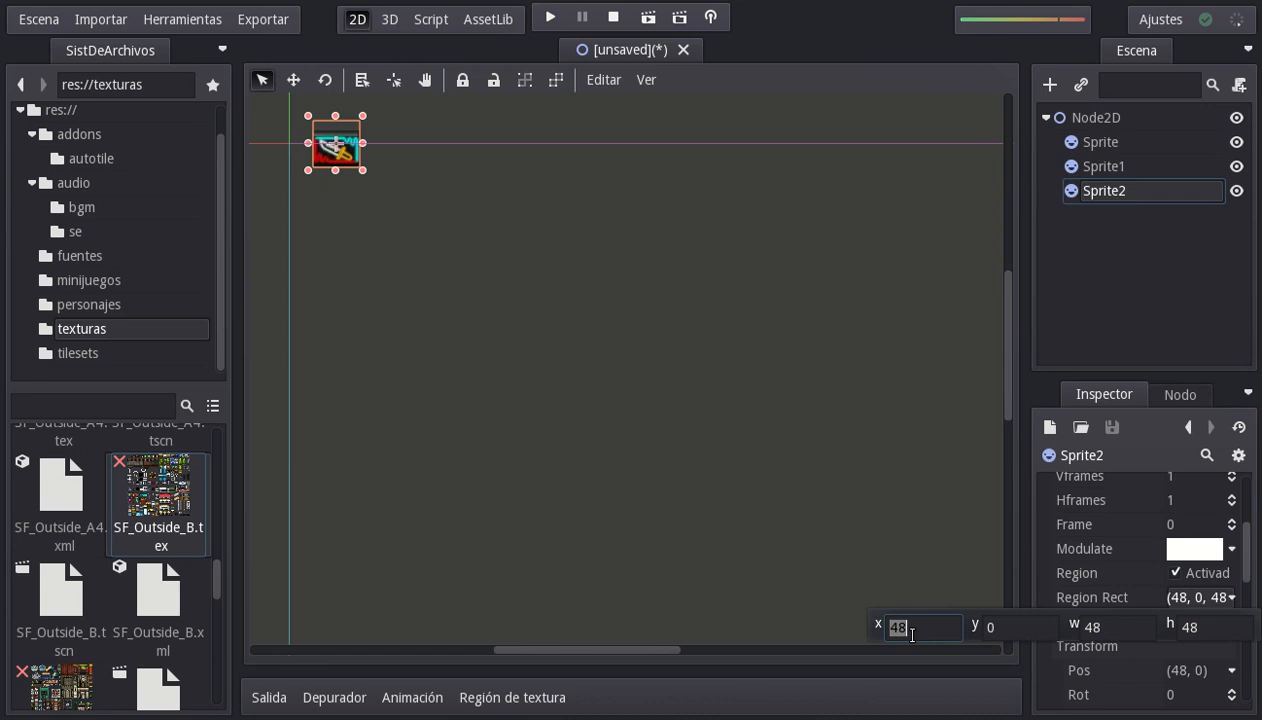
type("96")
key("Return")
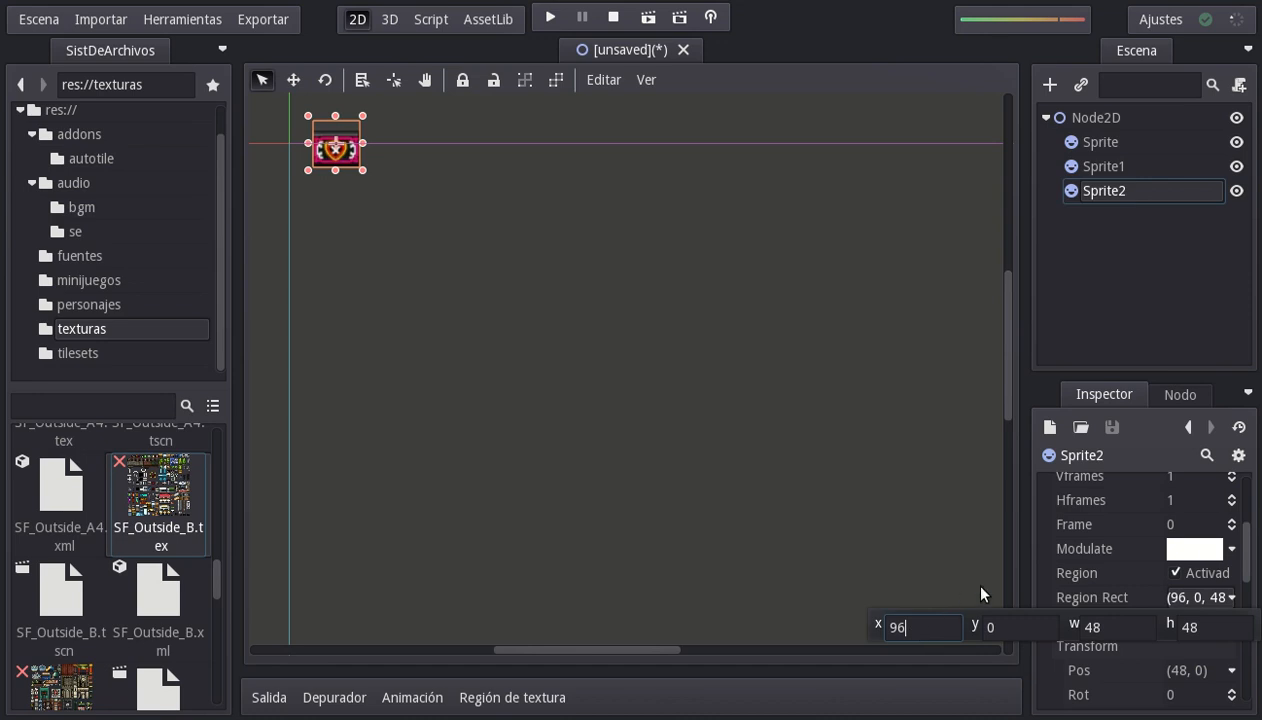
Set the x position of Sprite2 to 96.
left_click(1090, 589)
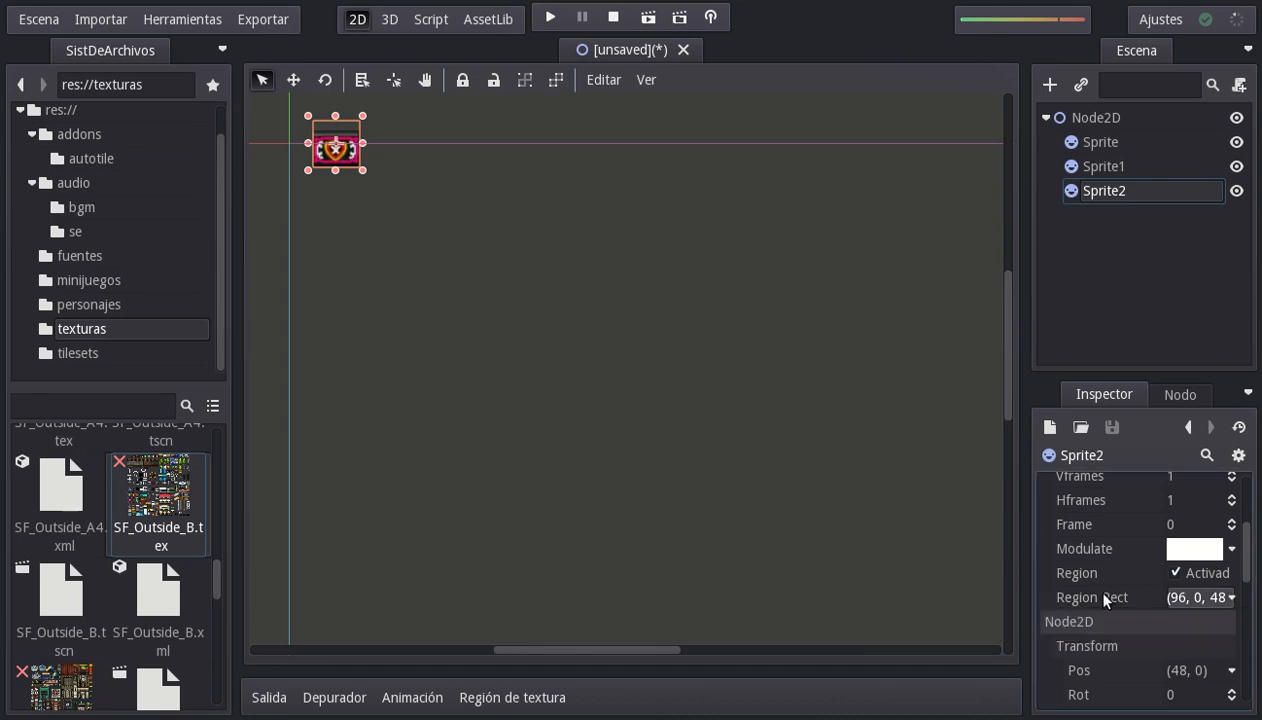
left_click(1178, 674)
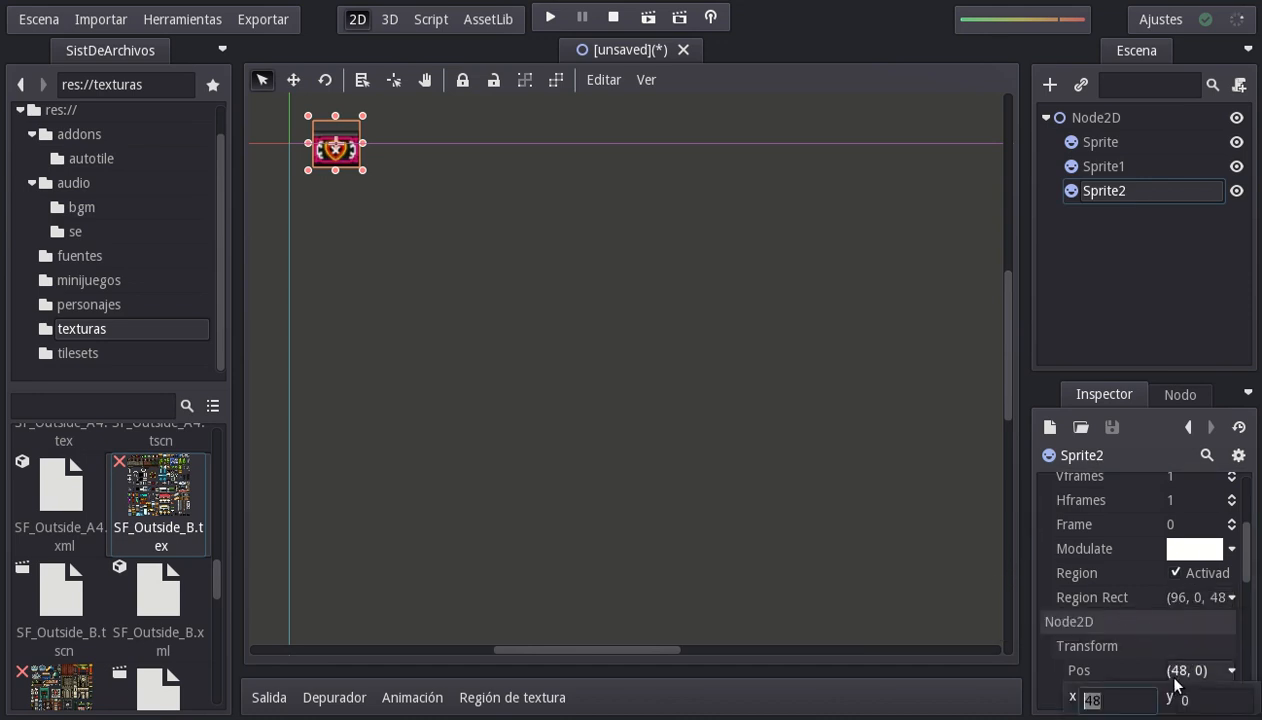
type("96")
key("Return")
left_click(1068, 297)
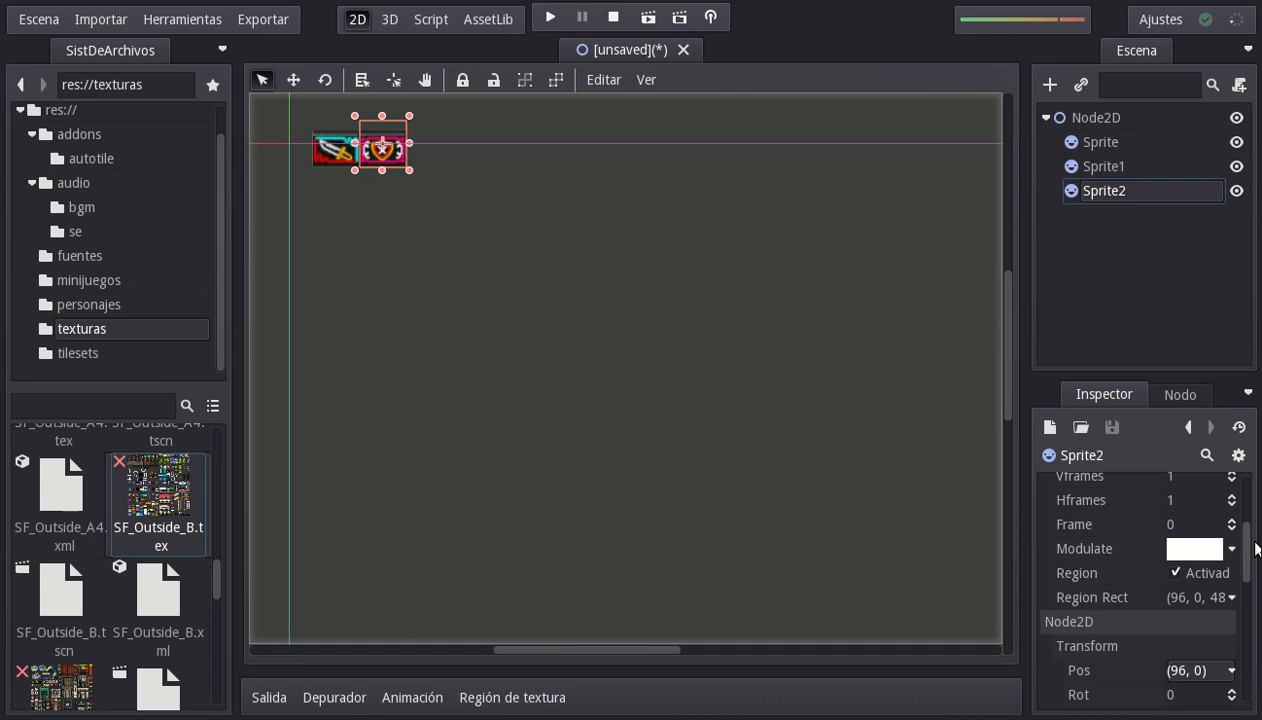
left_click(1121, 232)
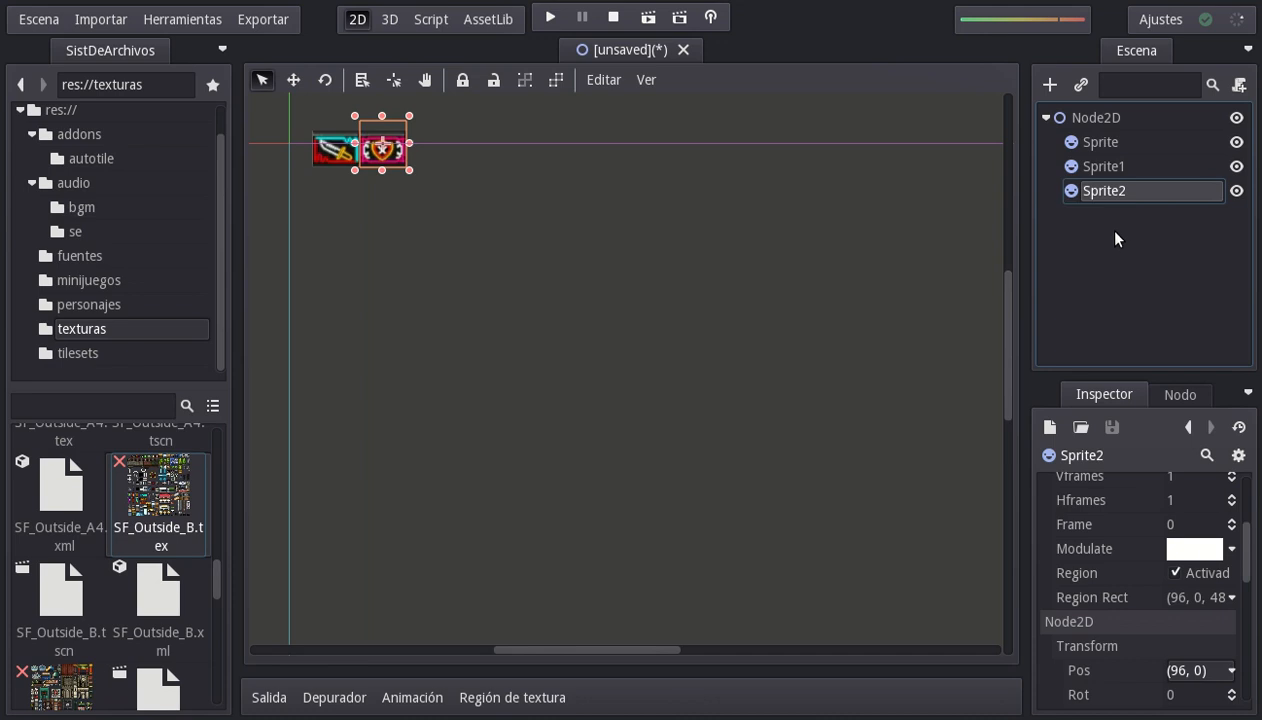
Save the scene as prueba.tscn in the res://texturas folder.
left_click(37, 20)
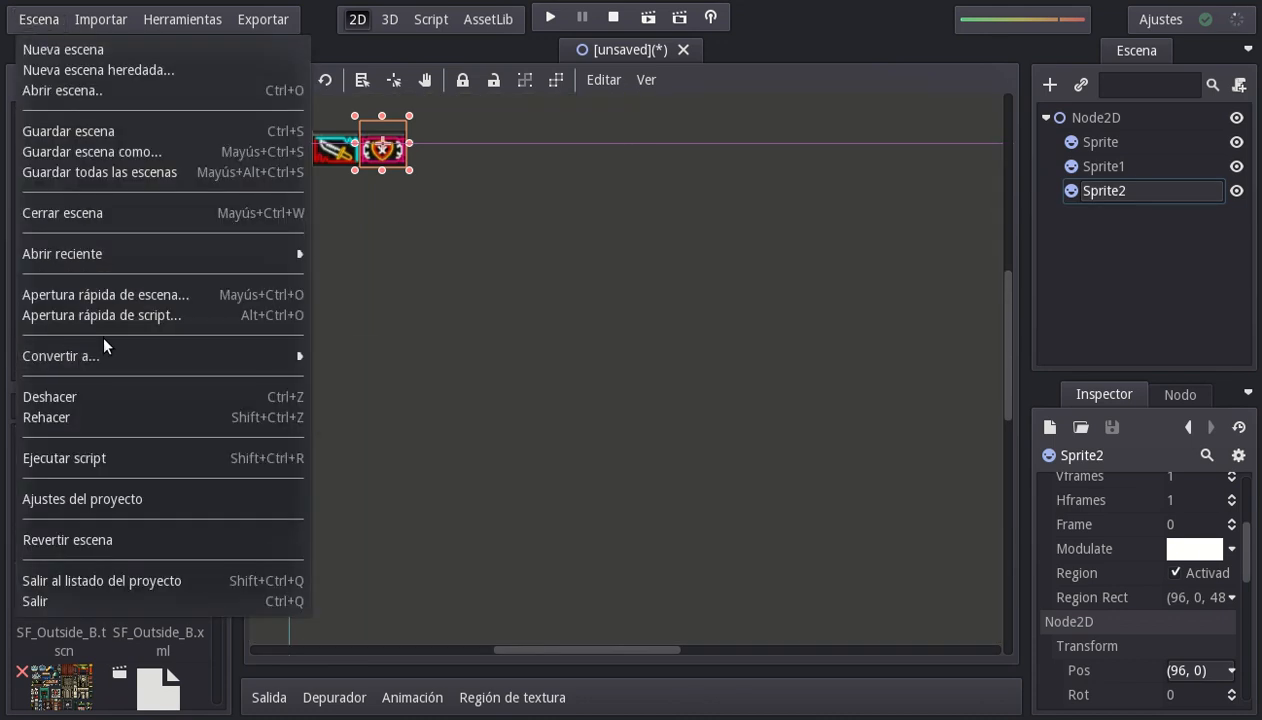
left_click(94, 136)
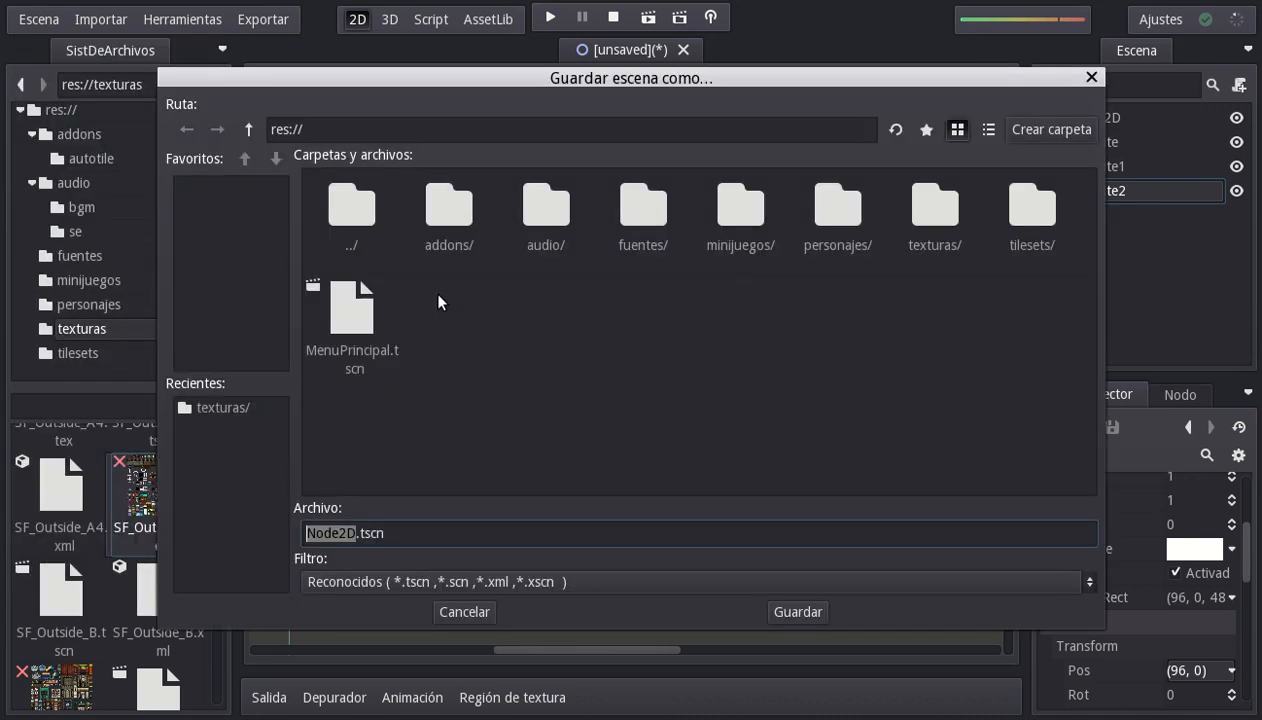
double_click(929, 223)
left_click(467, 531)
key("shift+Home")
key("shift+Left")
key("shift+Left")
key("shift+Left")
key("shift+Left")
key("shift+Left")
type("prueba")
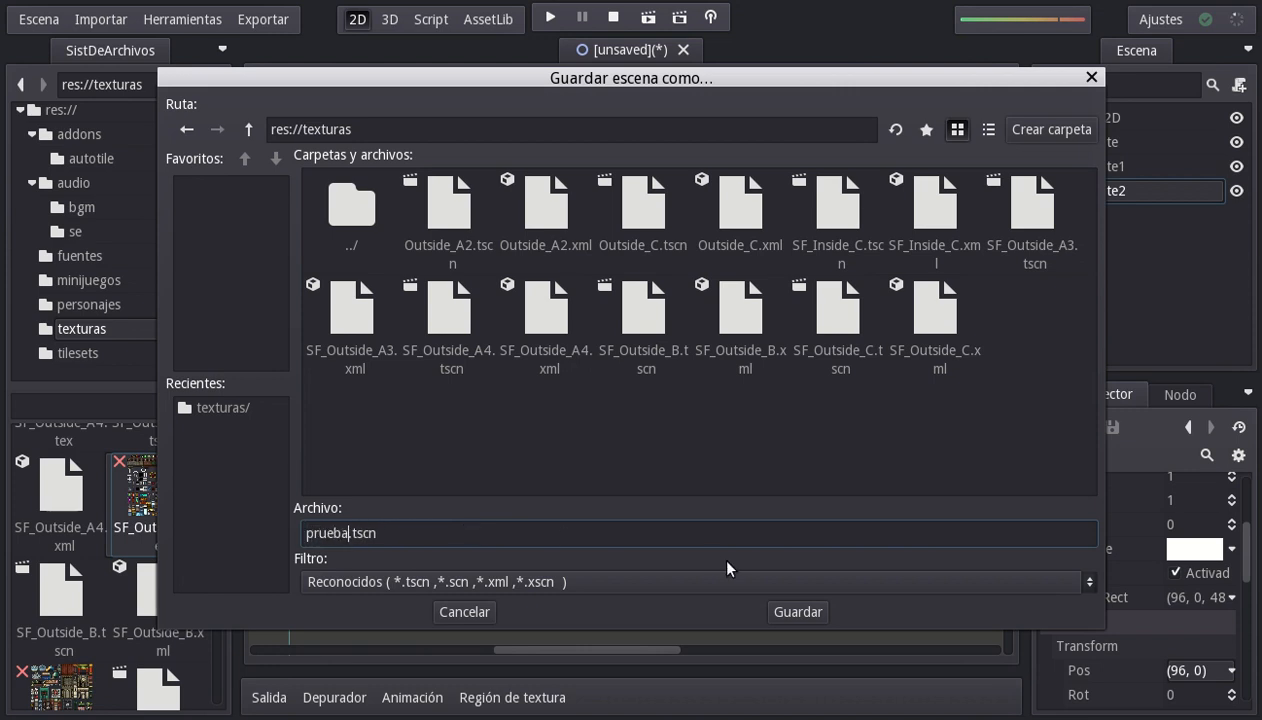
left_click(797, 612)
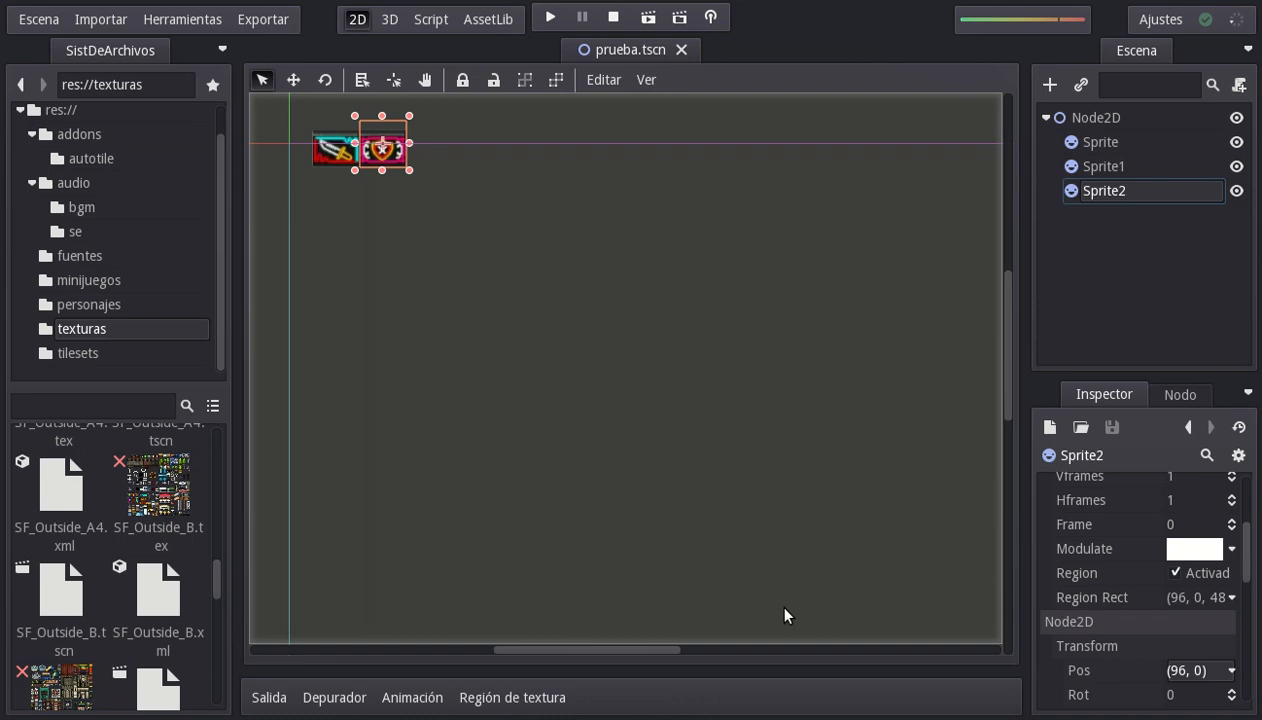
Convert the scene to a TileSet and export it as prueba.xml in the res://texturas folder.
left_click(27, 20)
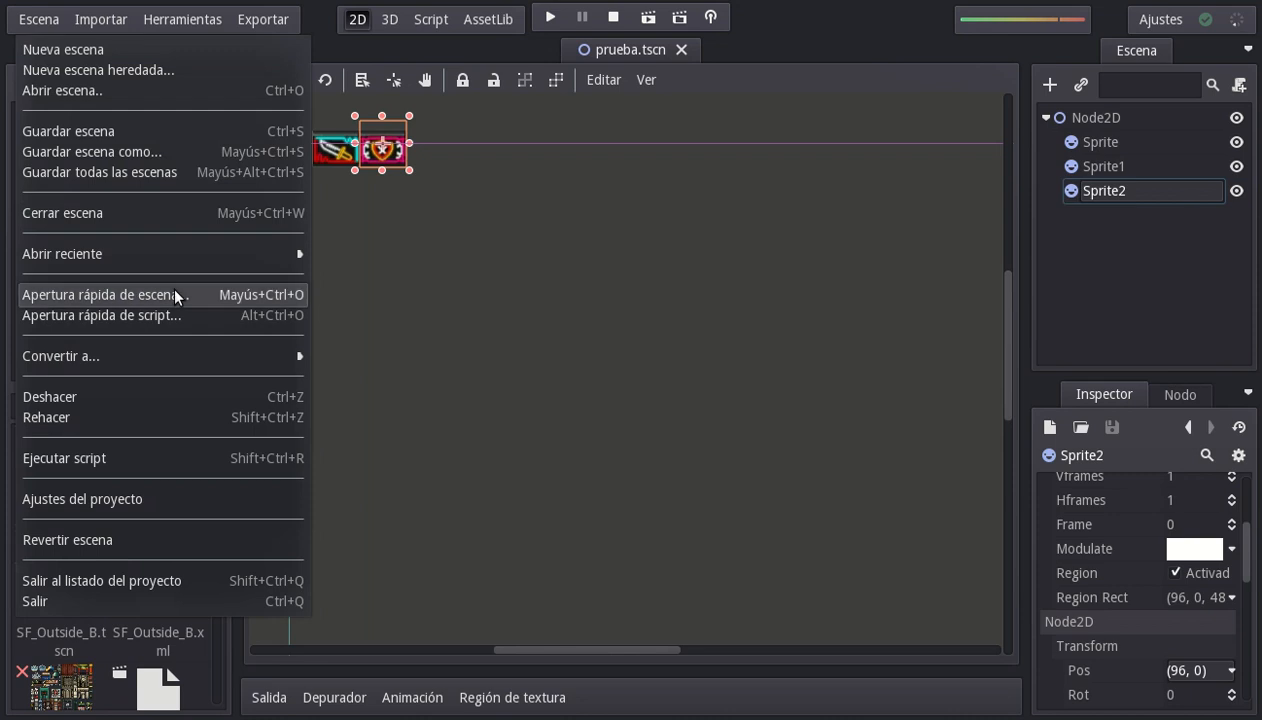
mouse_move(200, 350)
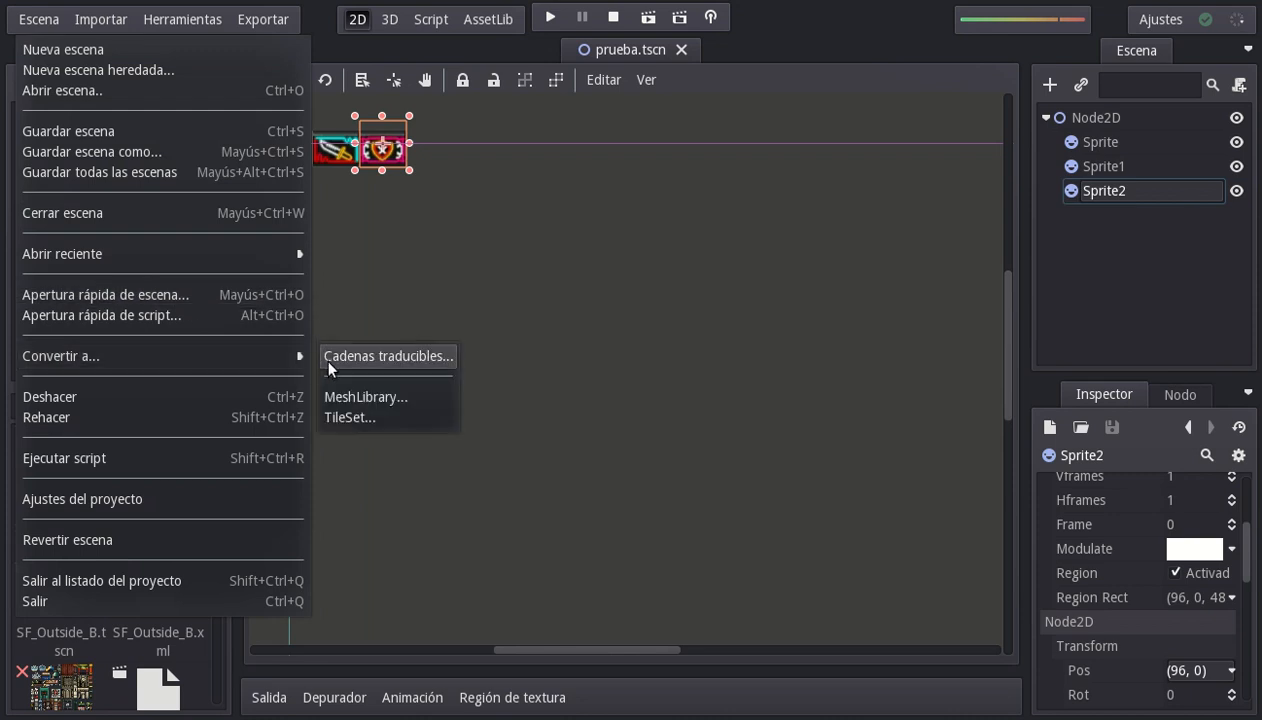
left_click(342, 420)
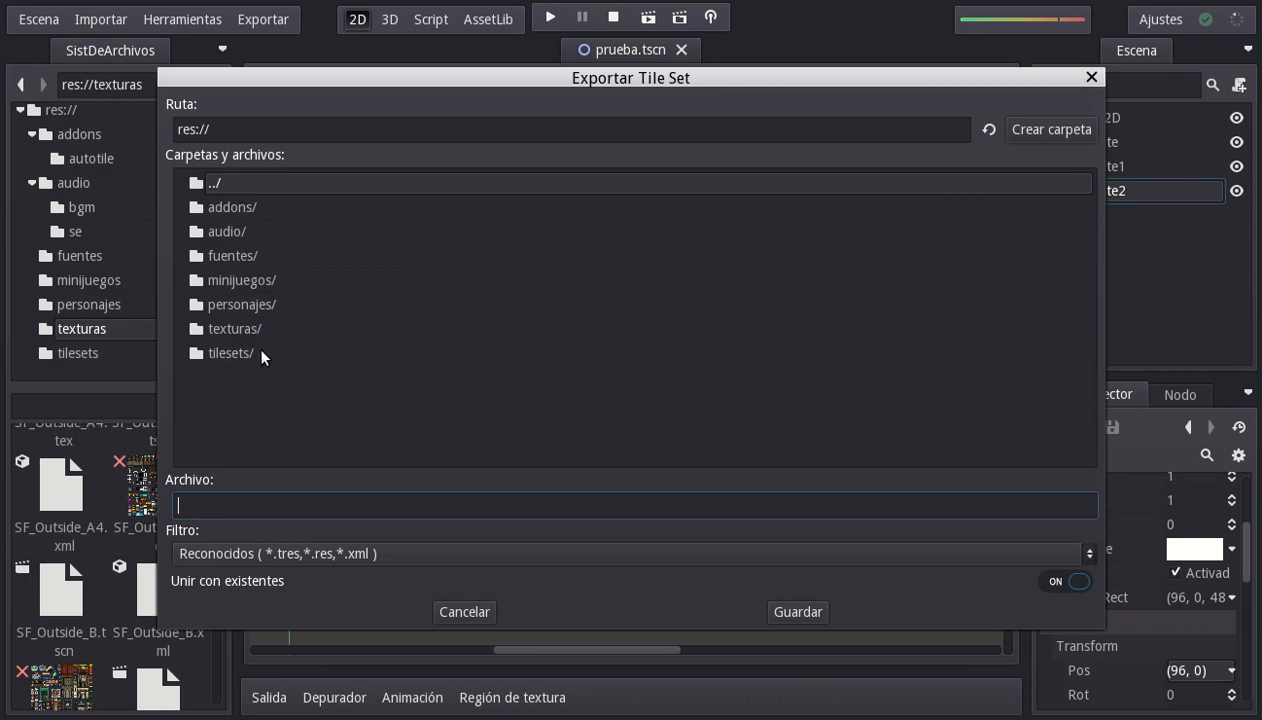
double_click(246, 328)
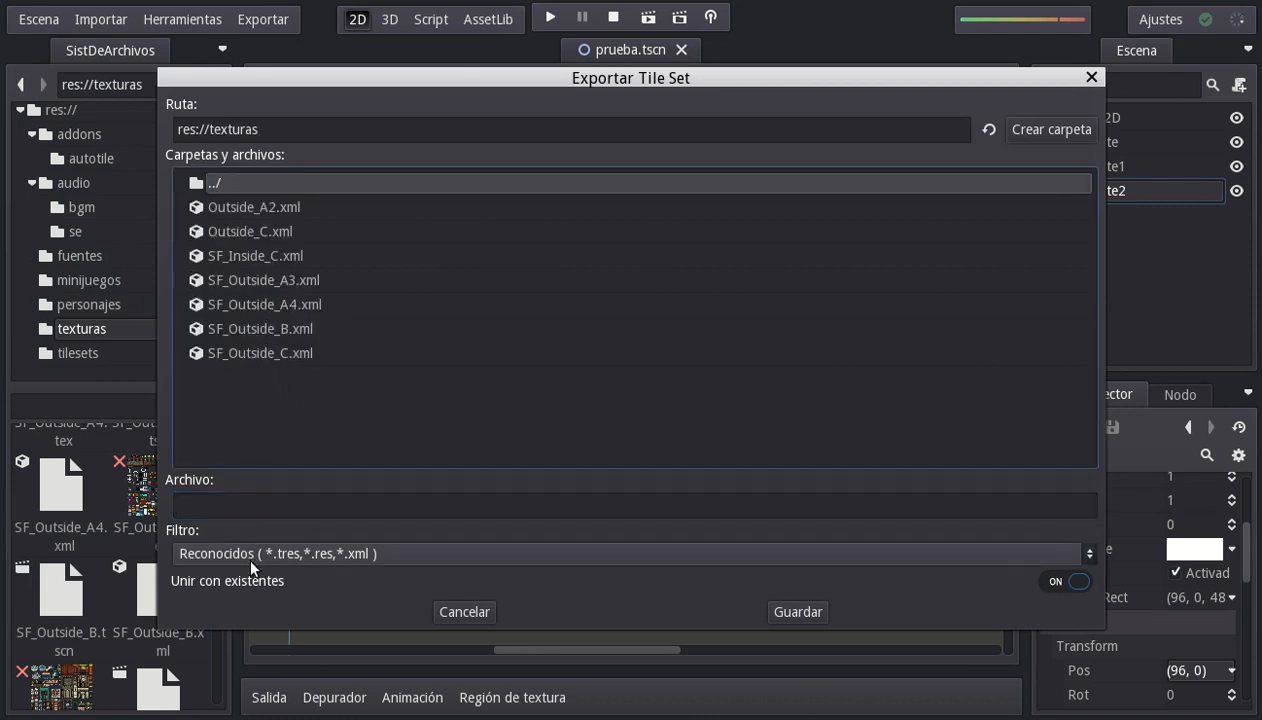
left_click(299, 507)
type("pru")
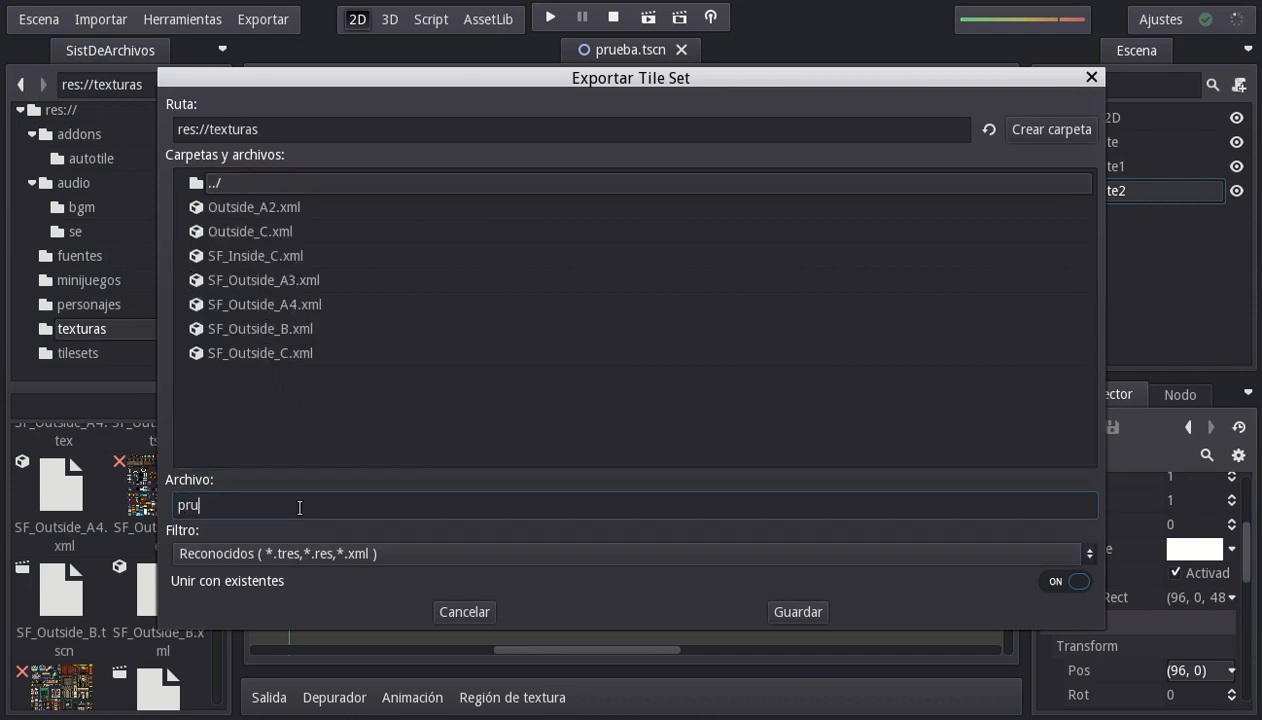
type("eba.xml")
left_click(1064, 580)
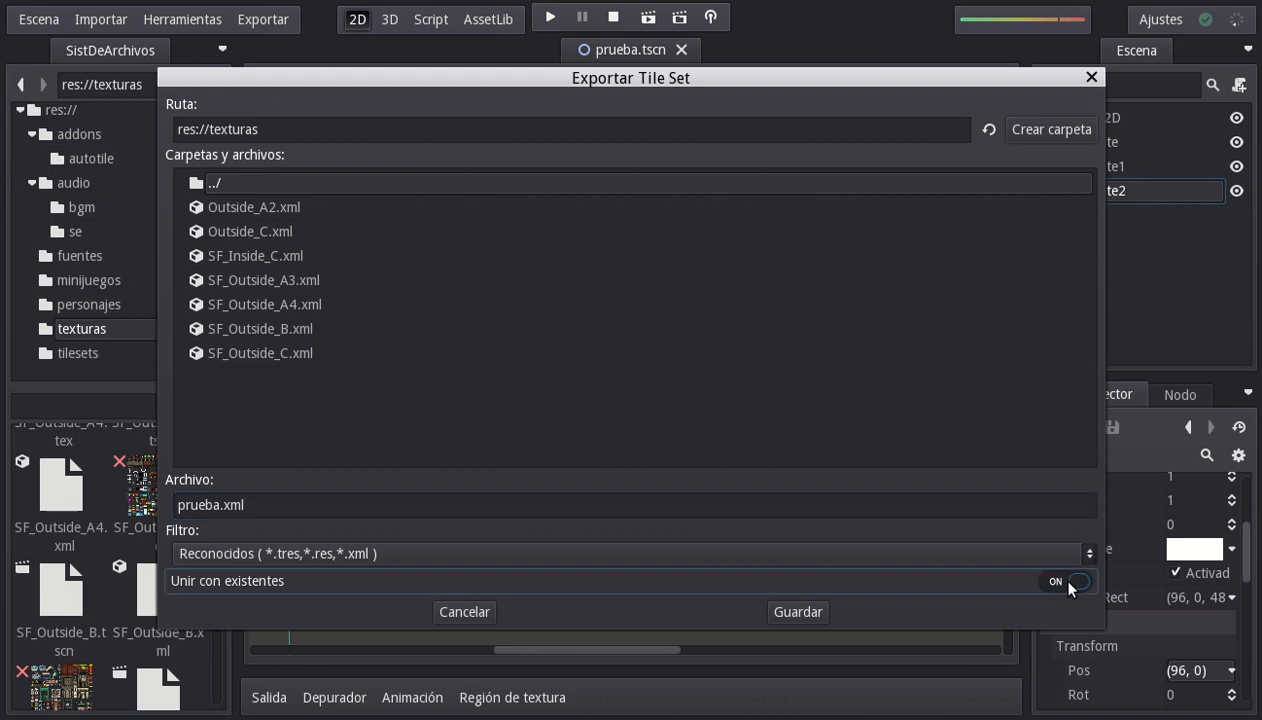
left_click(798, 613)
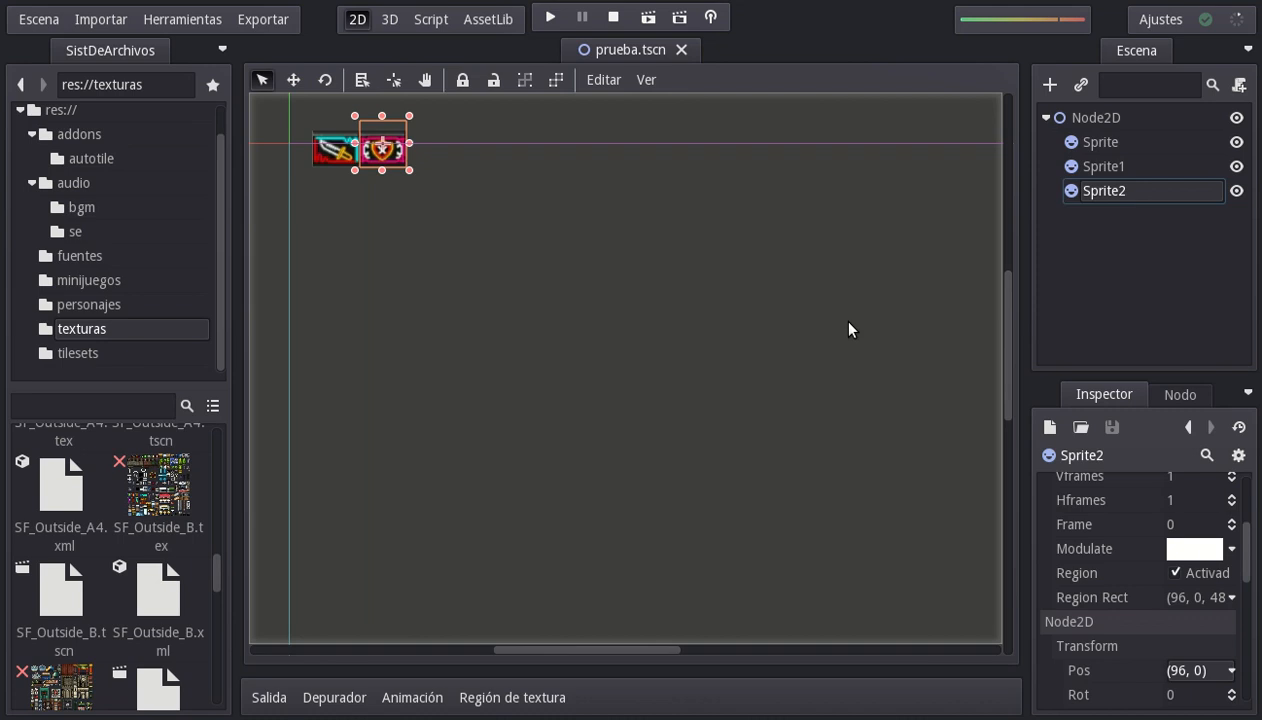
Look through the files in the texturas folder and close the prueba.tscn scene.
left_click_drag(216, 565, 214, 523)
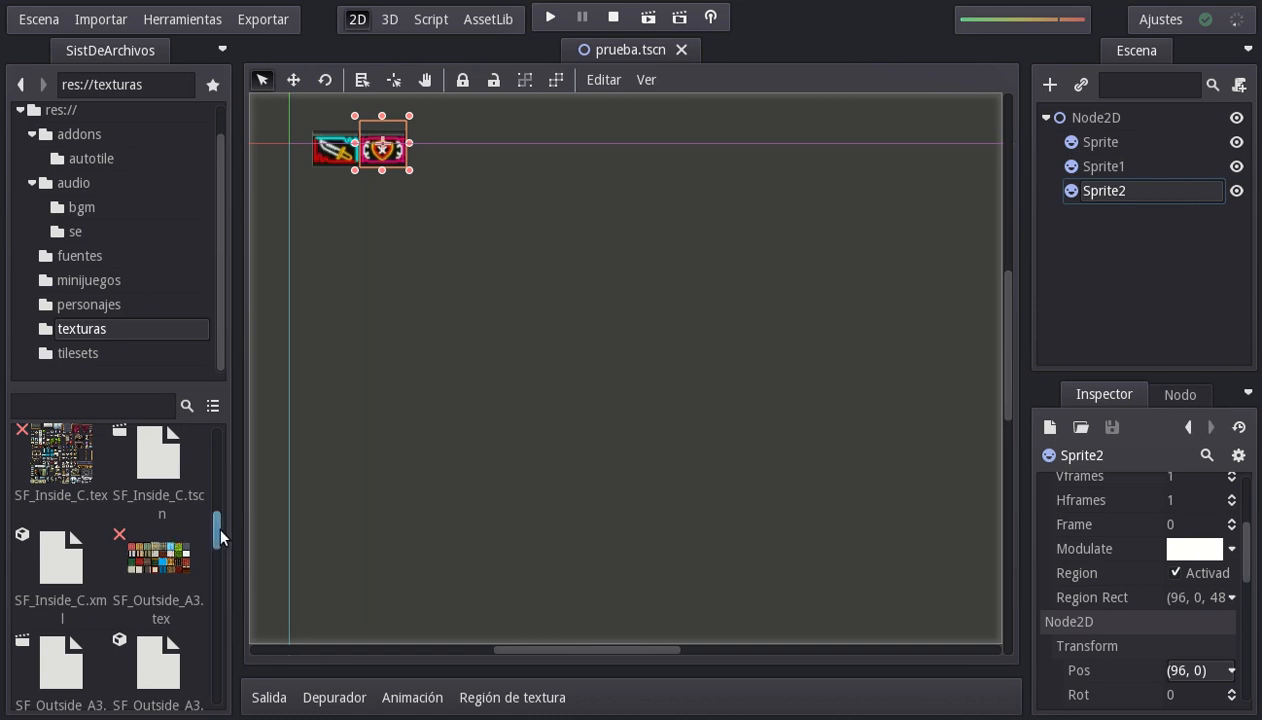
scroll(220, 533, "down", 3)
scroll(219, 550, "down", 5)
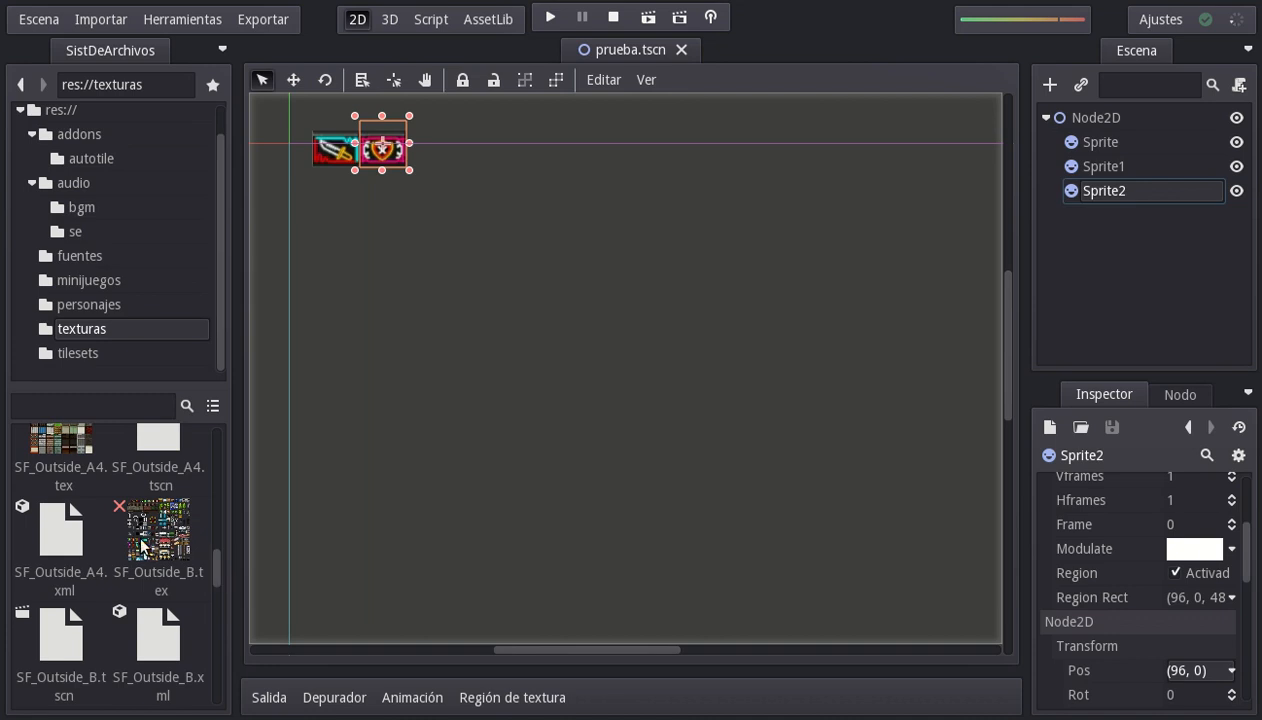
mouse_move(134, 535)
left_click(681, 50)
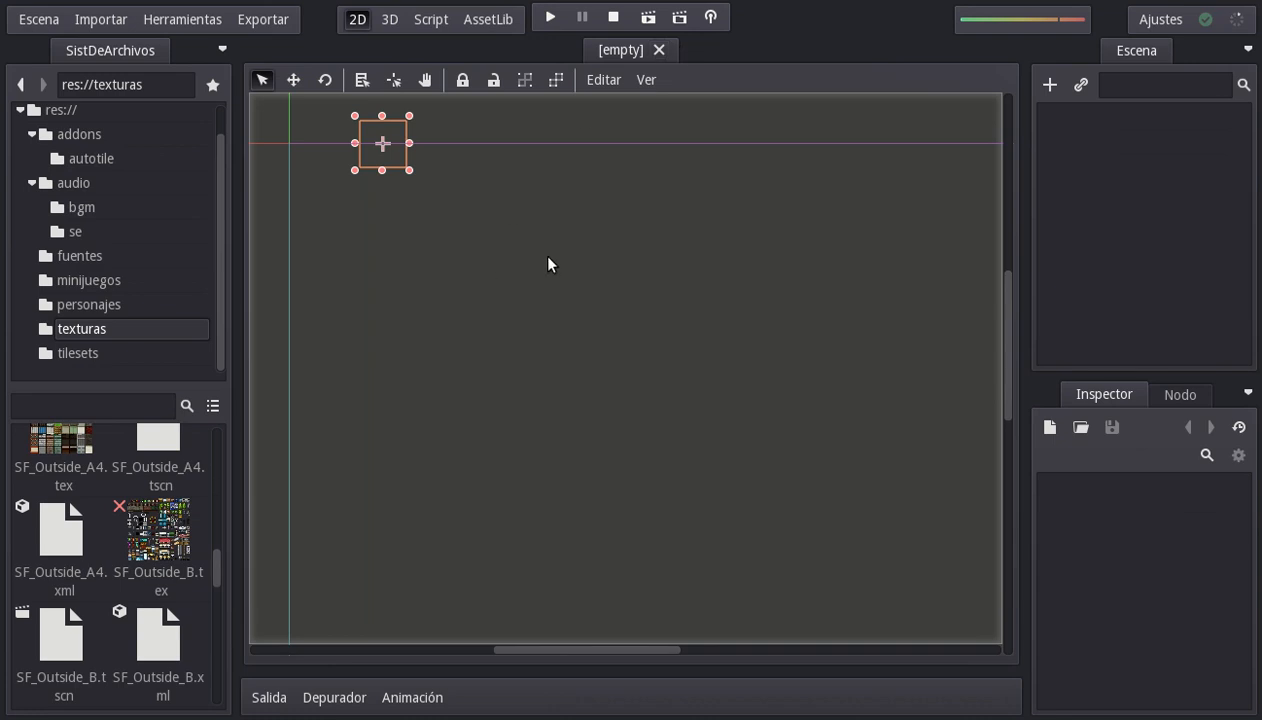
Create a Node2D as the root node of the empty scene.
left_click(1049, 85)
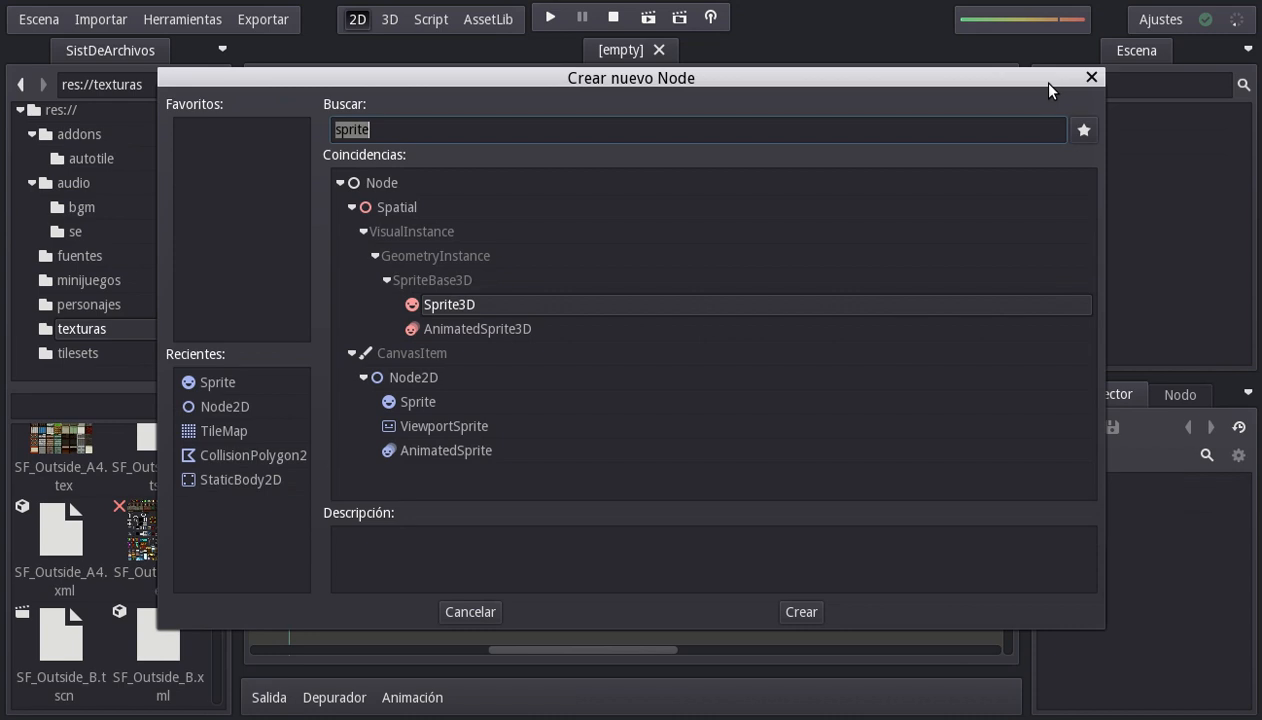
left_click(892, 133)
type("node2d")
double_click(892, 133)
type("node2")
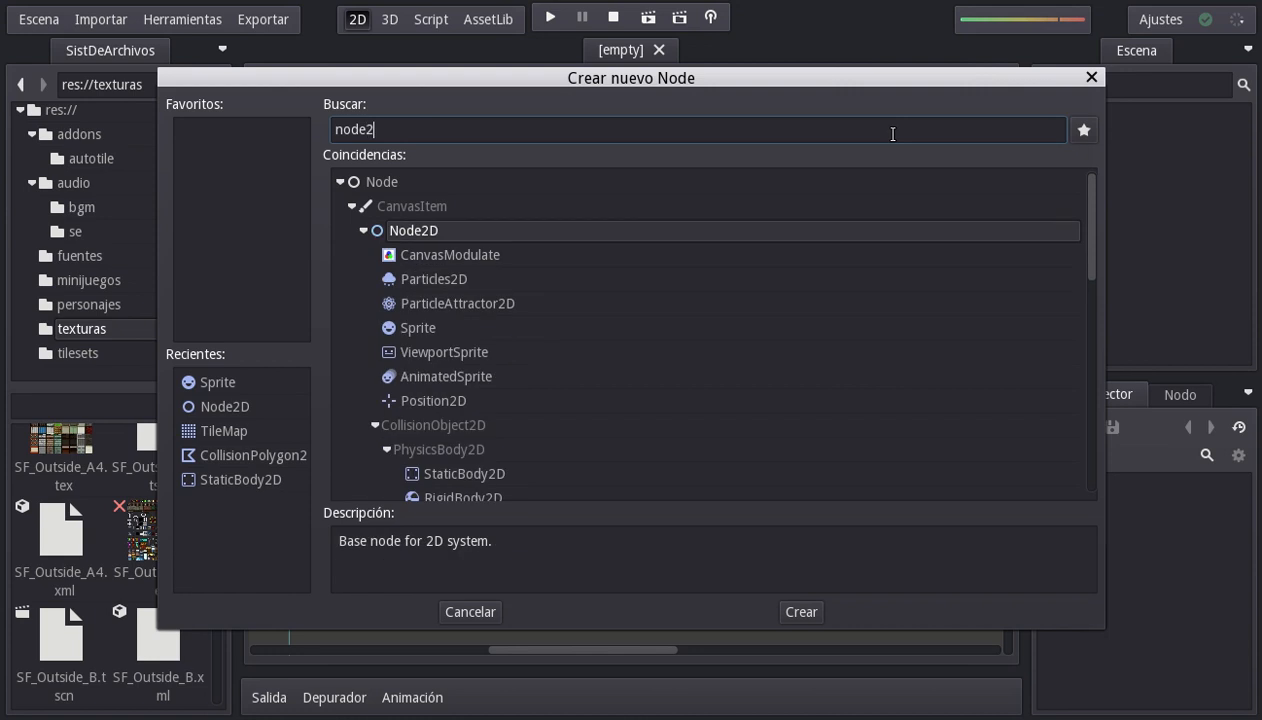
key("Return")
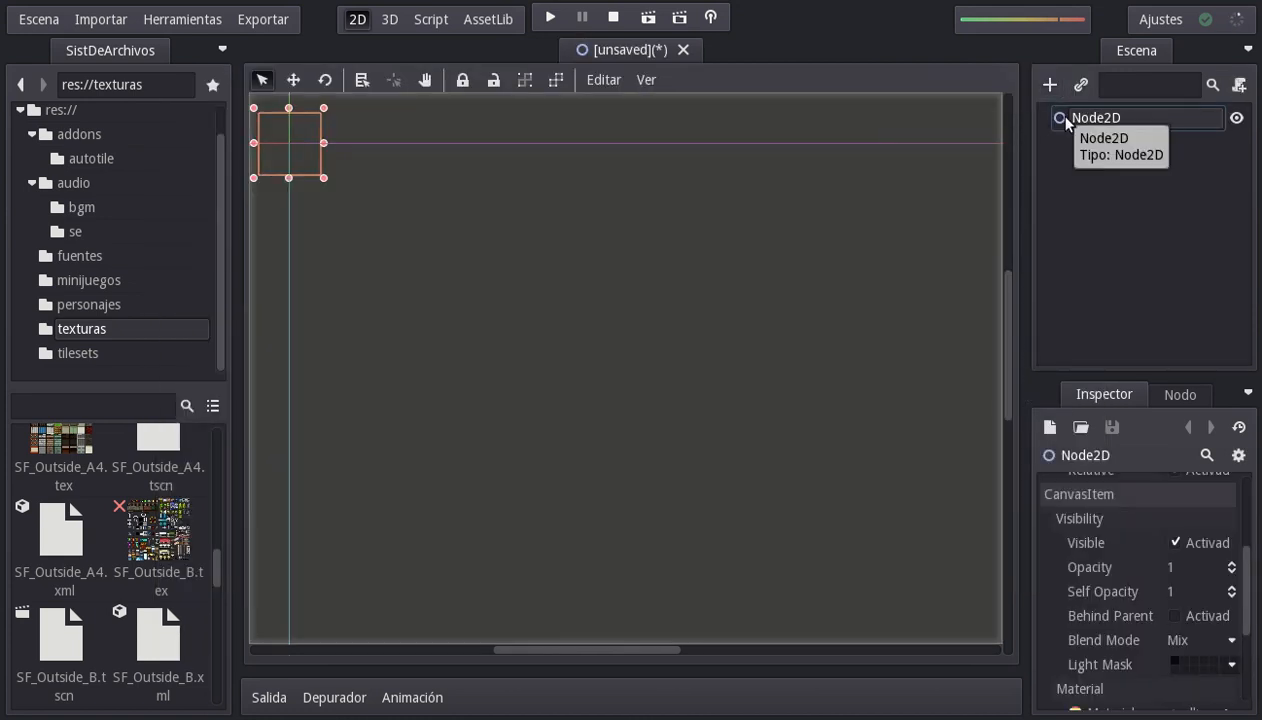
Add a TileMap node as a child of Node2D.
key("ctrl+a")
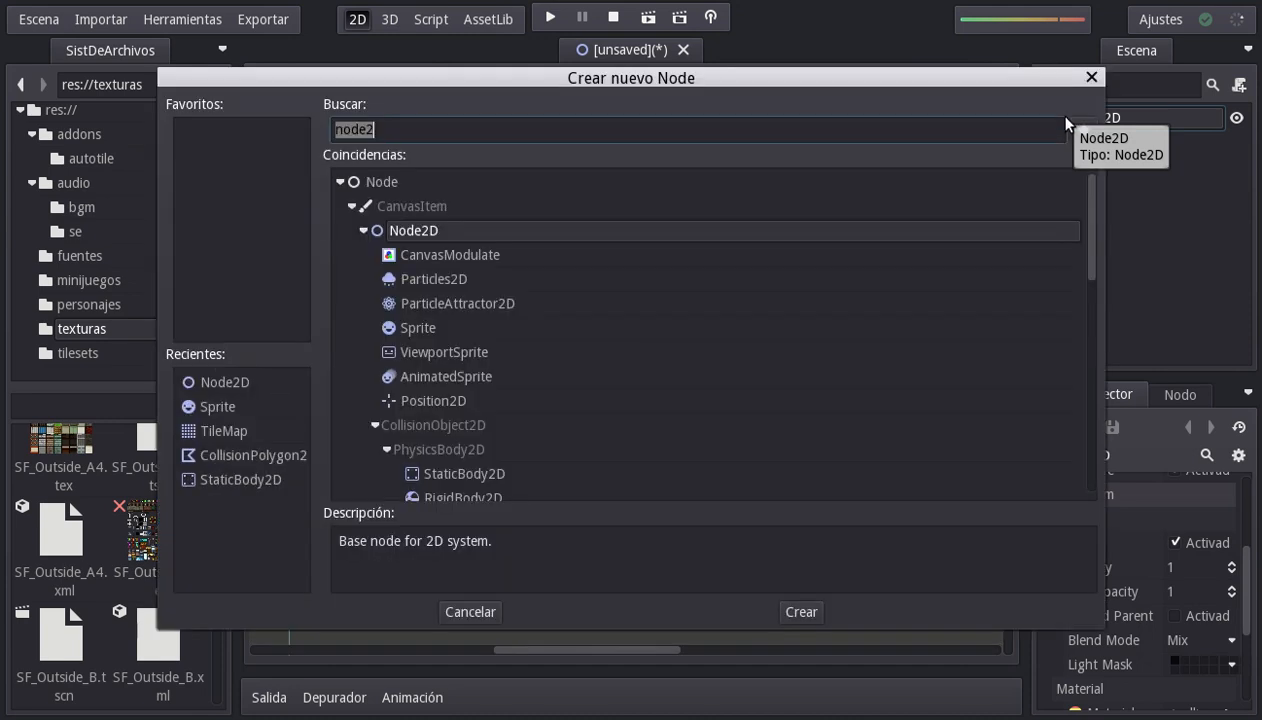
type("tilema")
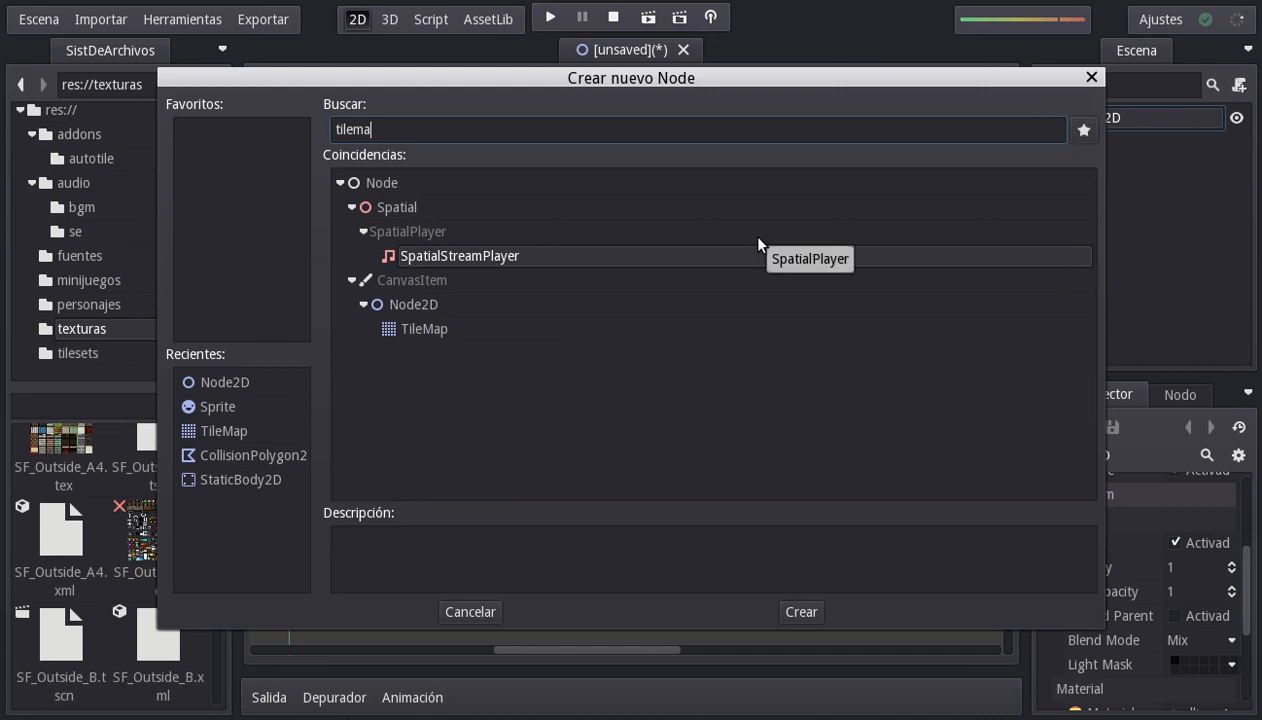
left_click(546, 330)
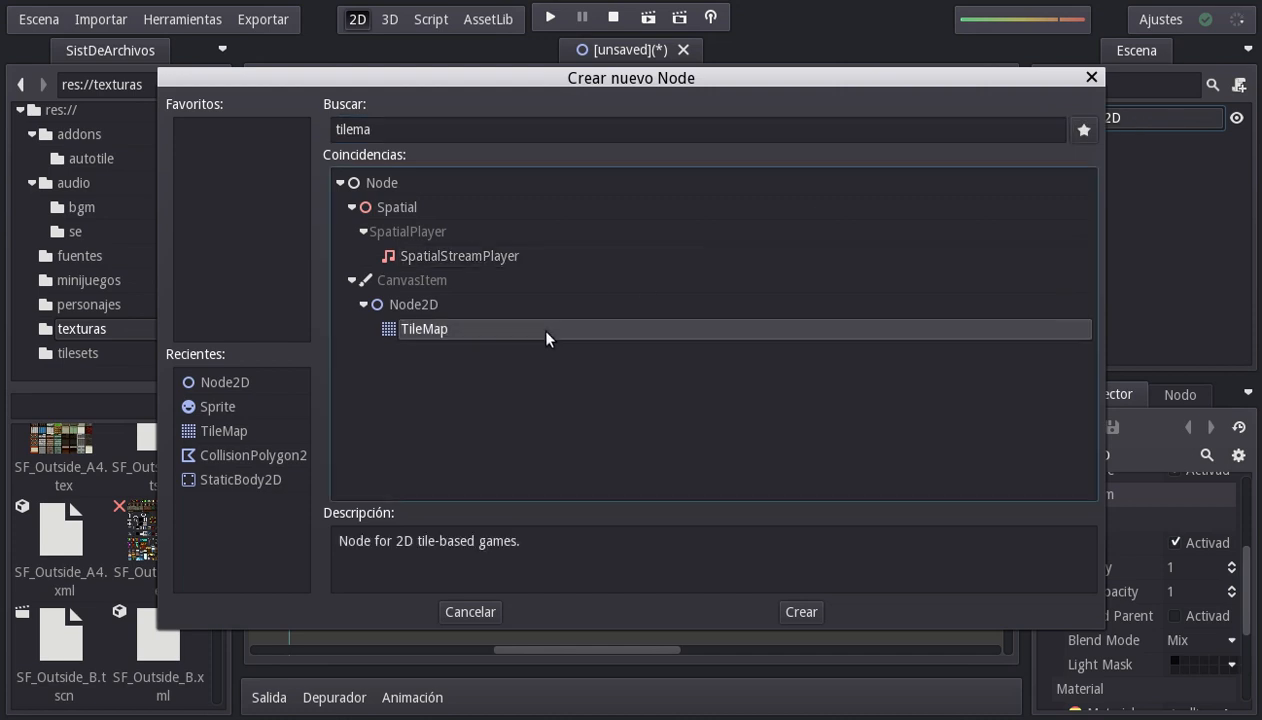
left_click(800, 612)
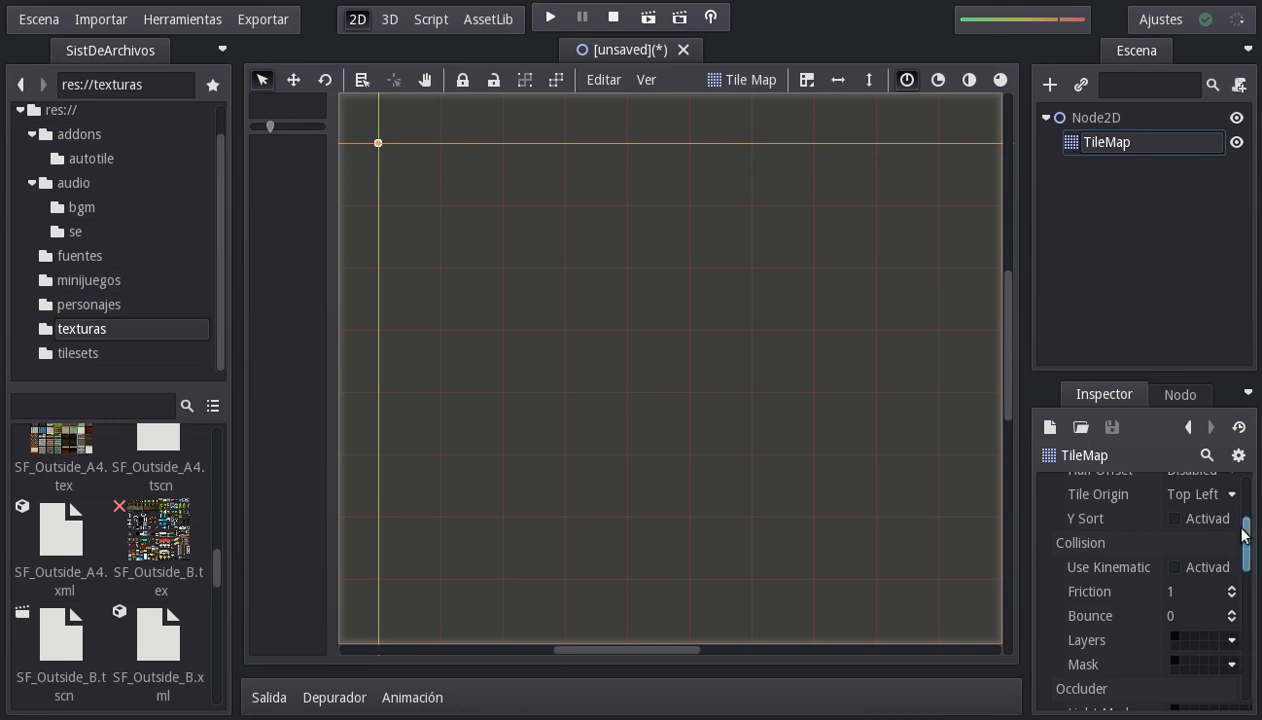
Load prueba.xml from the res://texturas folder as the TileMap's Tile Set.
scroll(1244, 535, "up", 4)
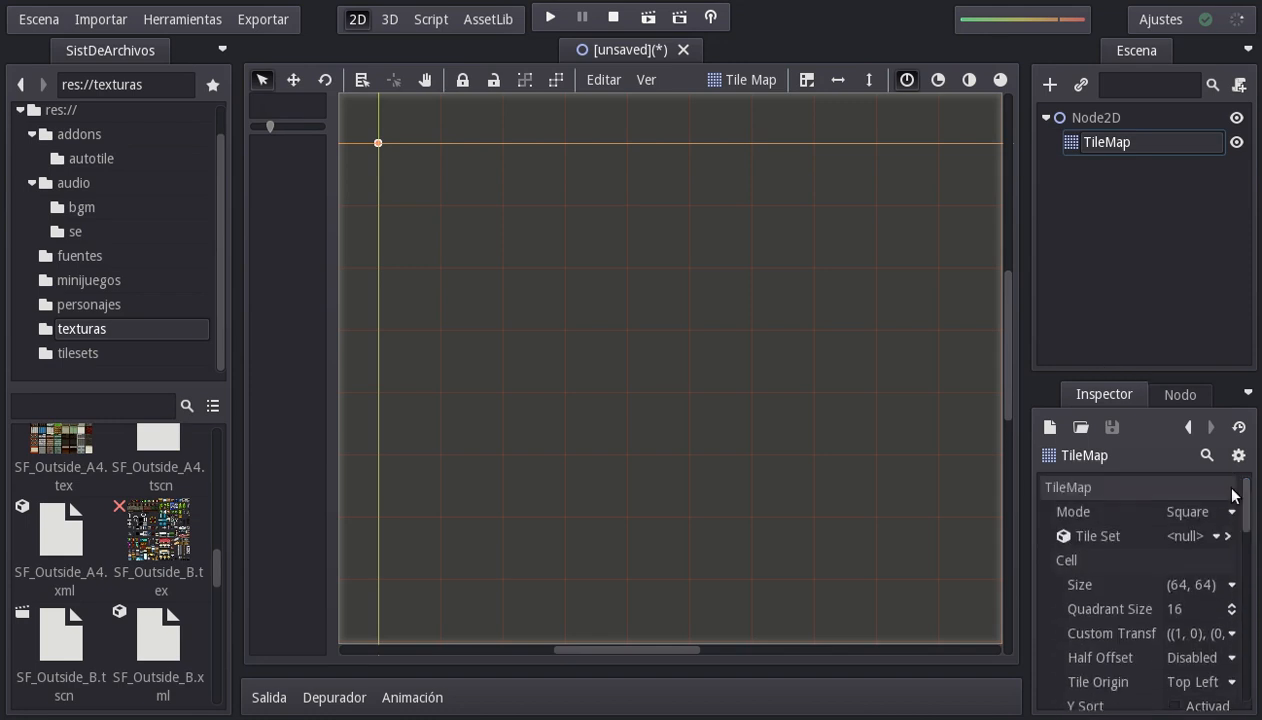
left_click(1188, 538)
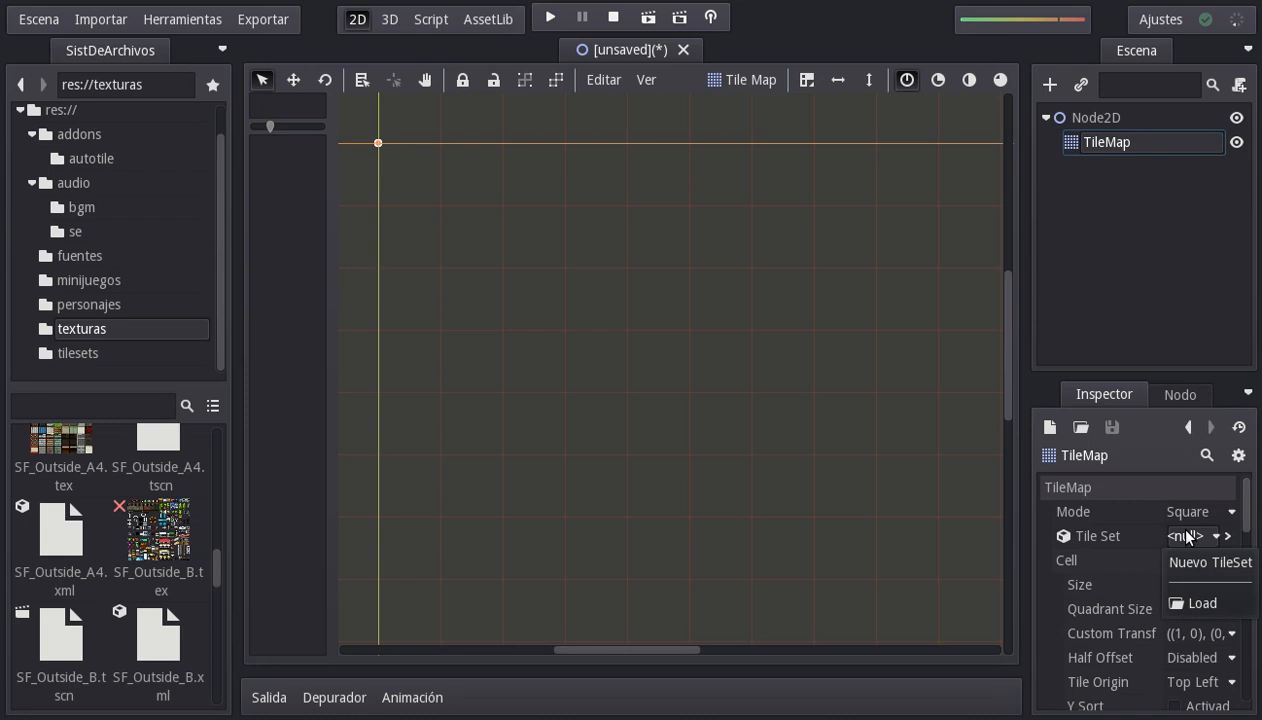
left_click(1195, 603)
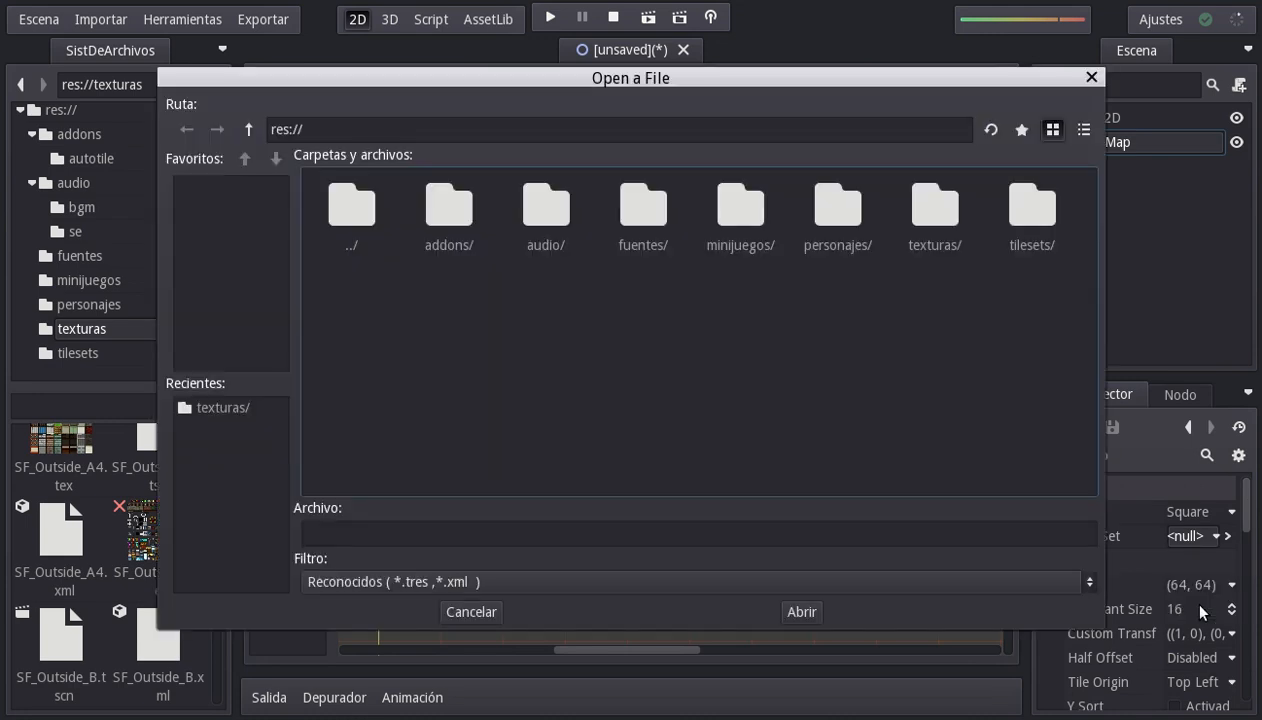
double_click(928, 220)
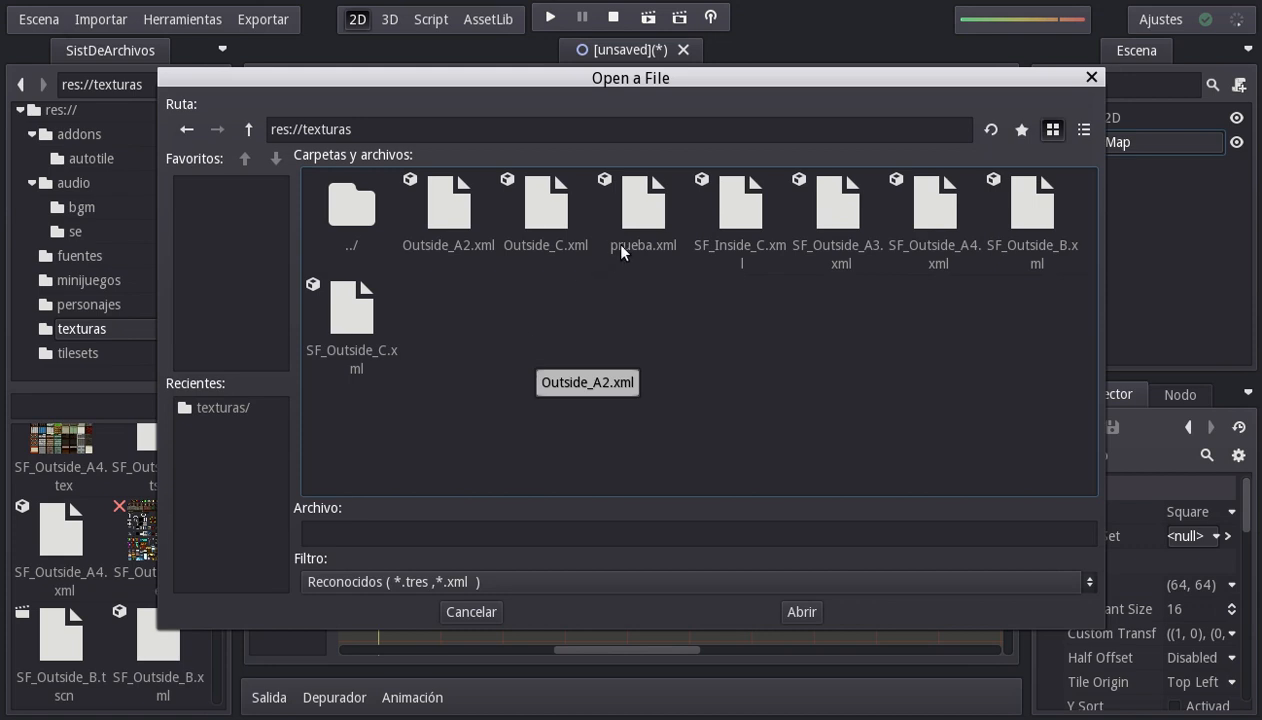
left_click(626, 216)
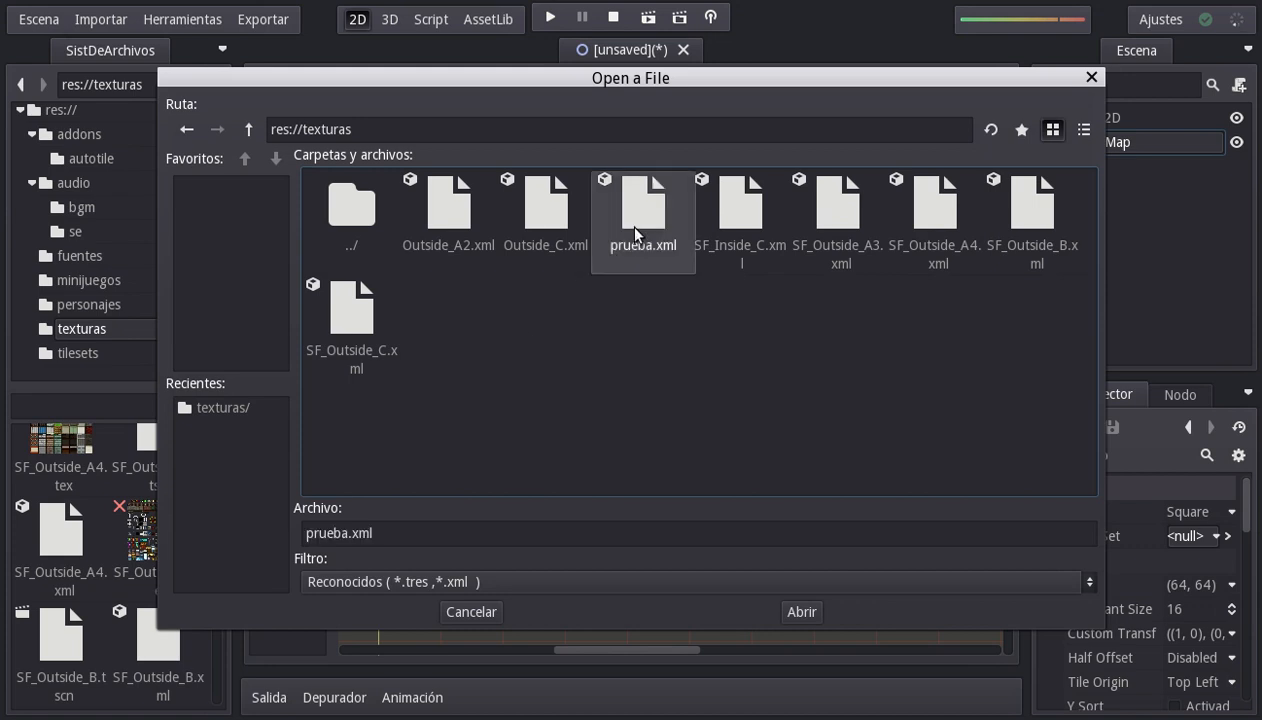
left_click(799, 612)
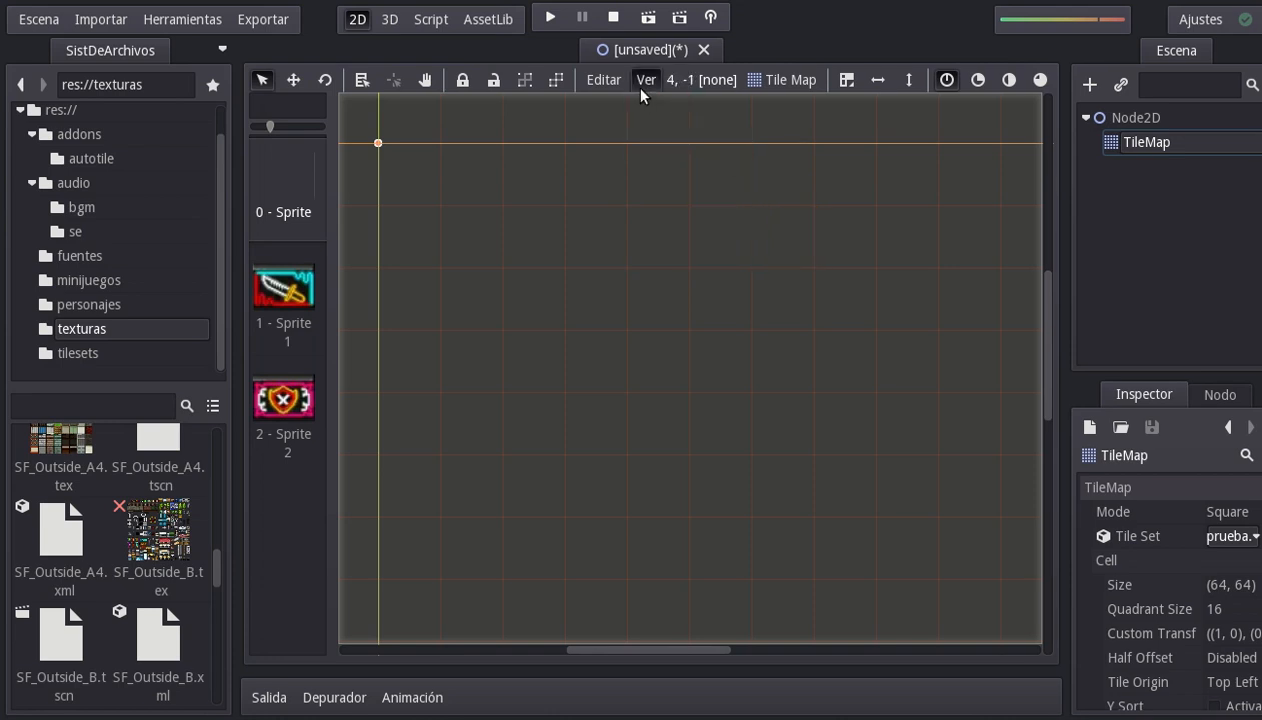
Set the TileMap's cell size to 48 in x and 48 in y.
left_click(1232, 585)
type("48")
key("Tab")
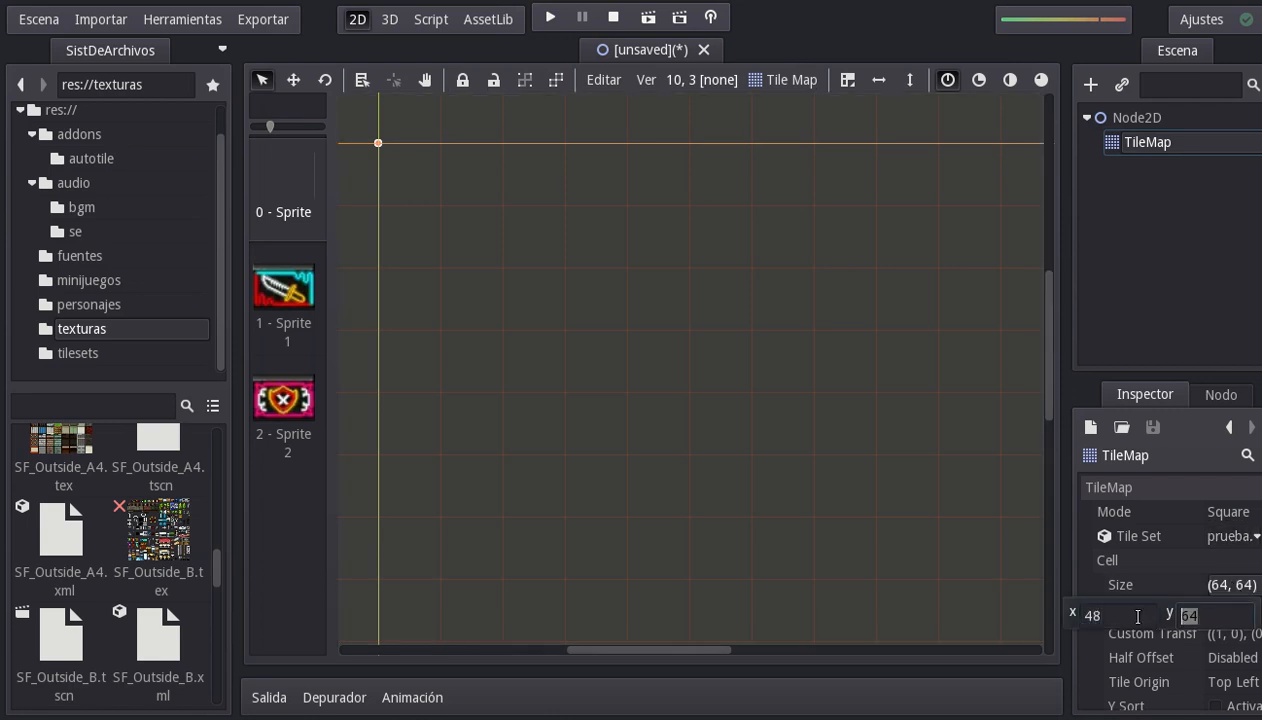
type("48")
key("Return")
left_click(1092, 559)
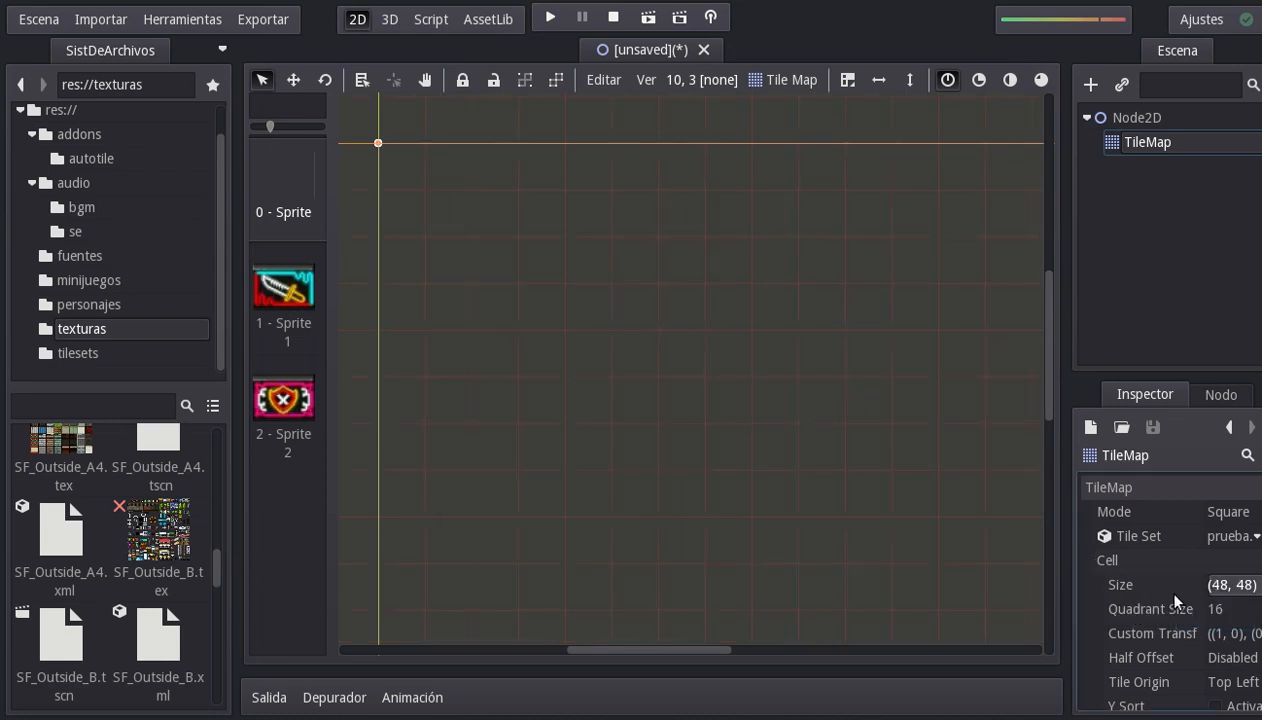
Set the TileMap's cell Quadrant Size to 48.
left_click(1218, 609)
type("48")
key("Return")
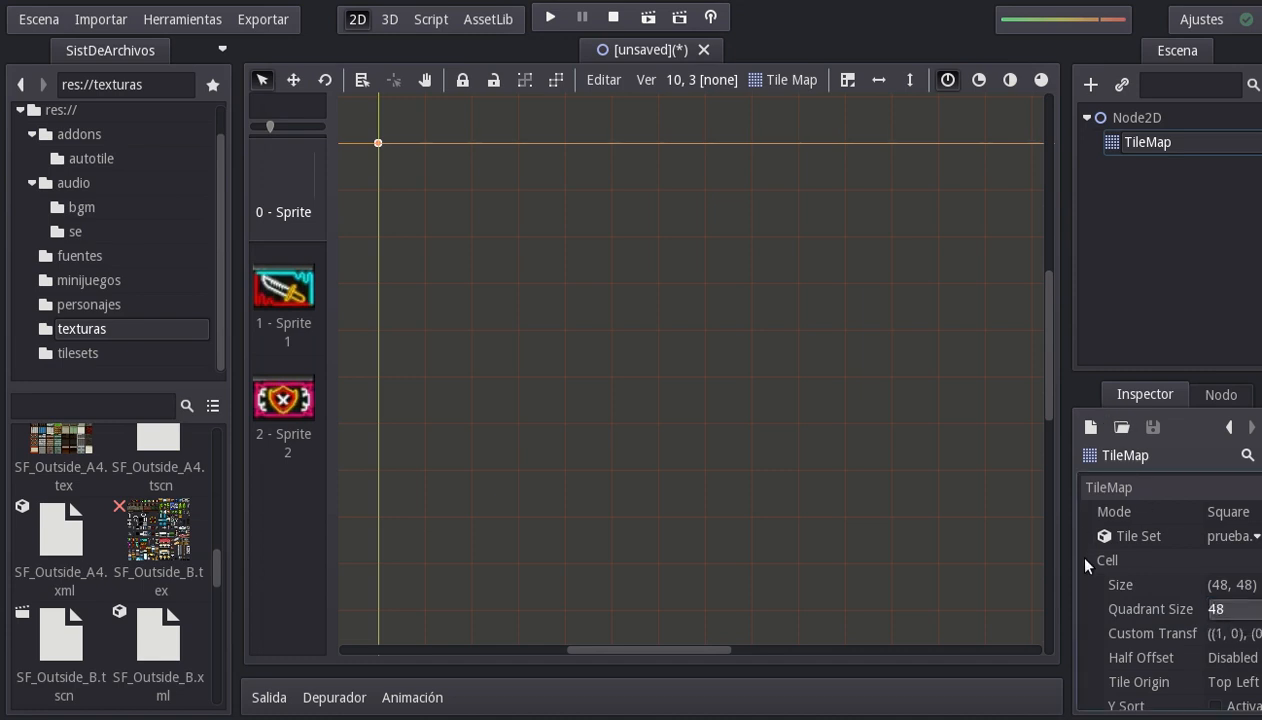
key("Return")
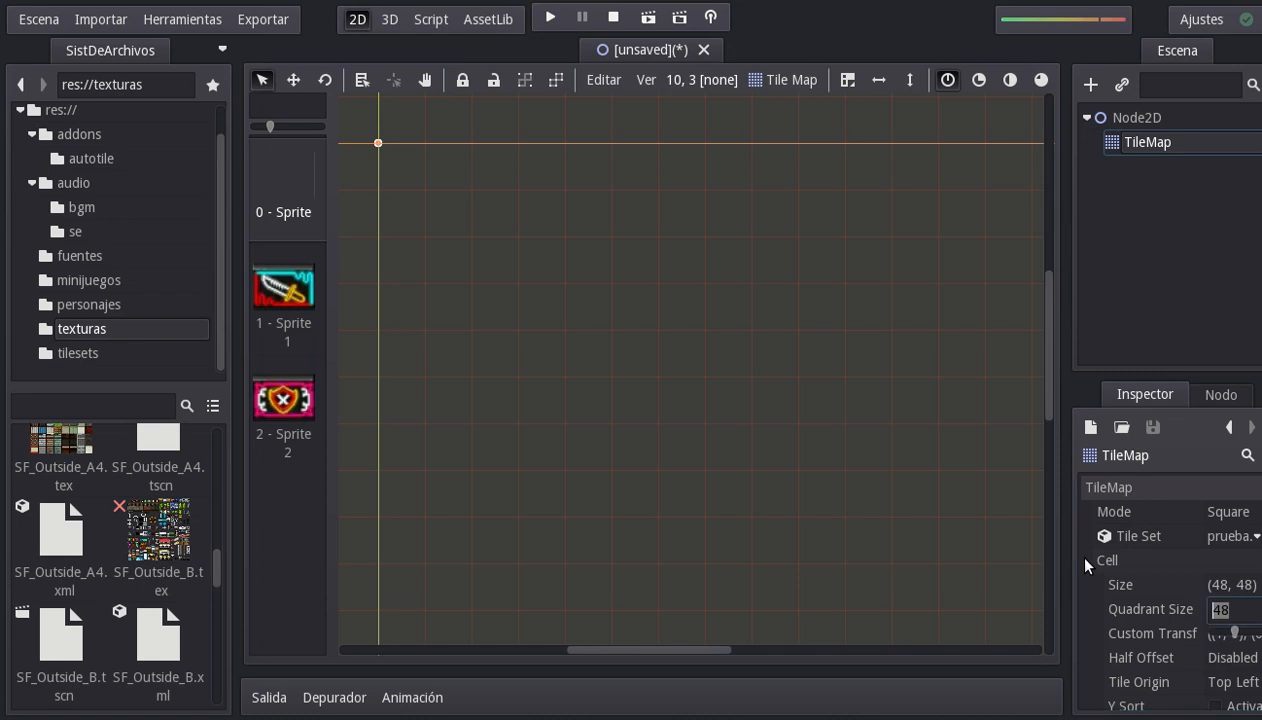
Enable grid snapping (Fijar a cuadrícula) and the visible grid (Mostrar rejilla) in the 2D editor.
left_click(1087, 617)
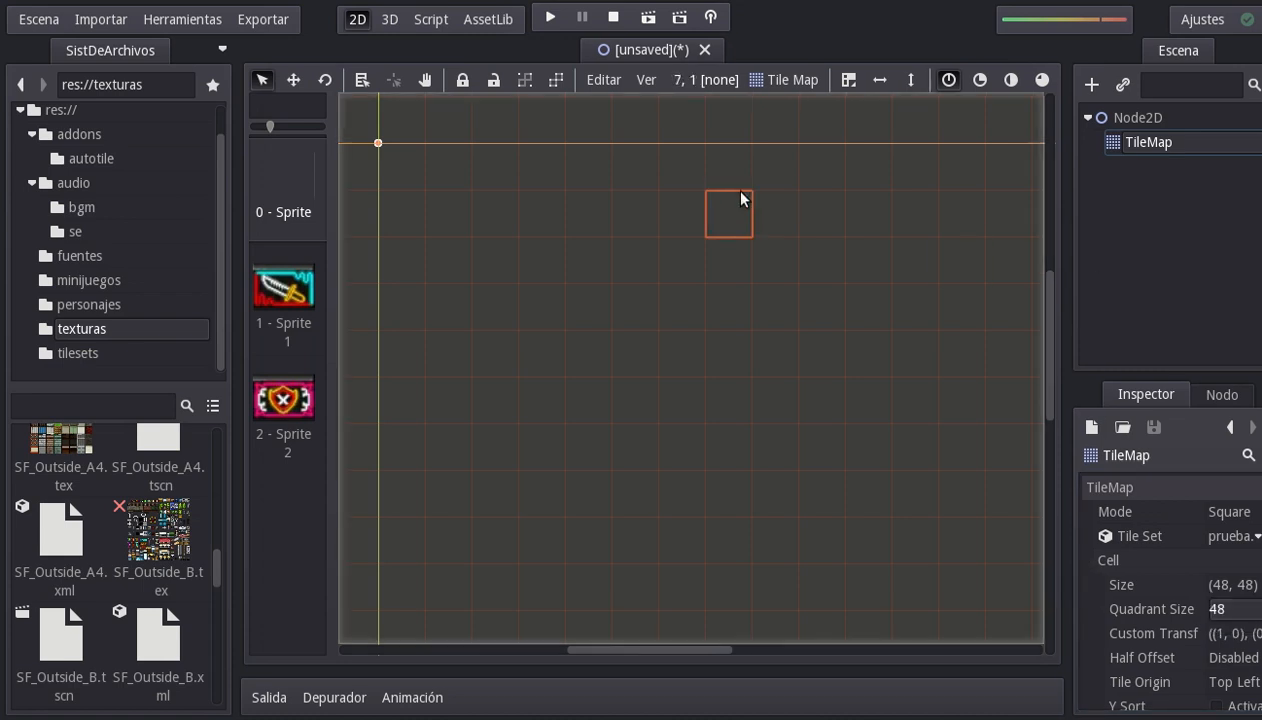
left_click(603, 77)
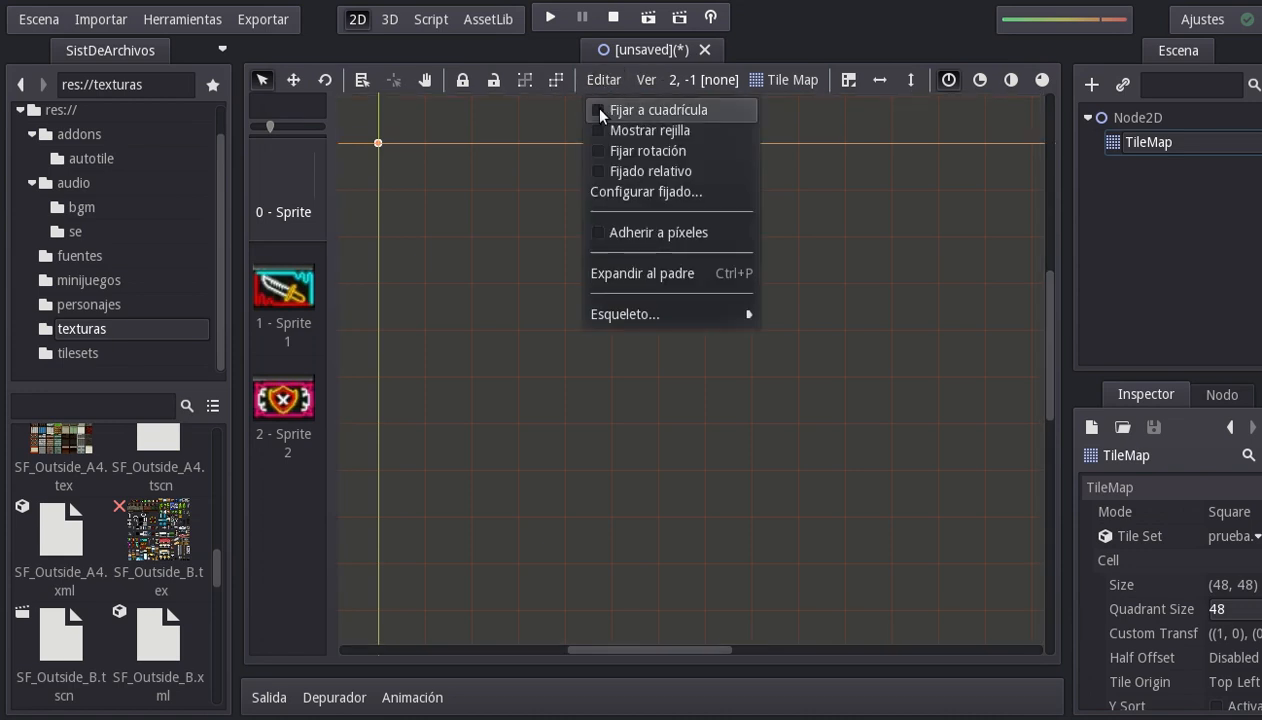
left_click(600, 110)
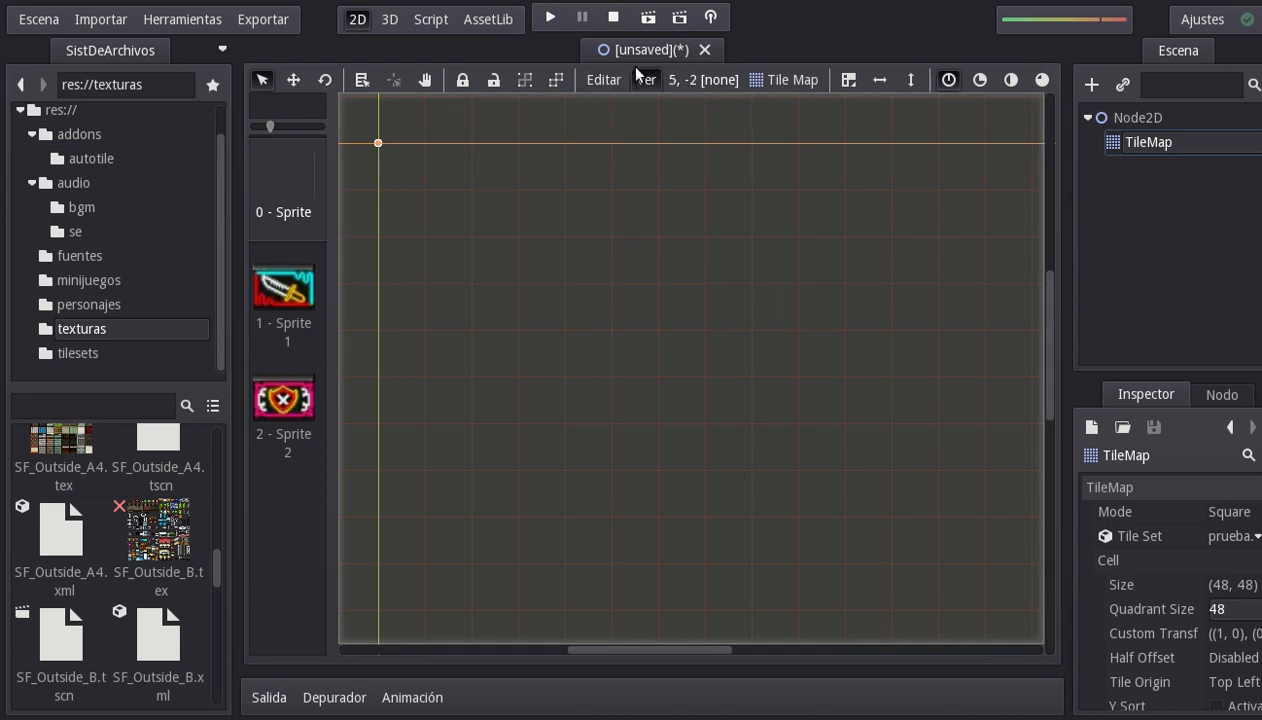
left_click(603, 79)
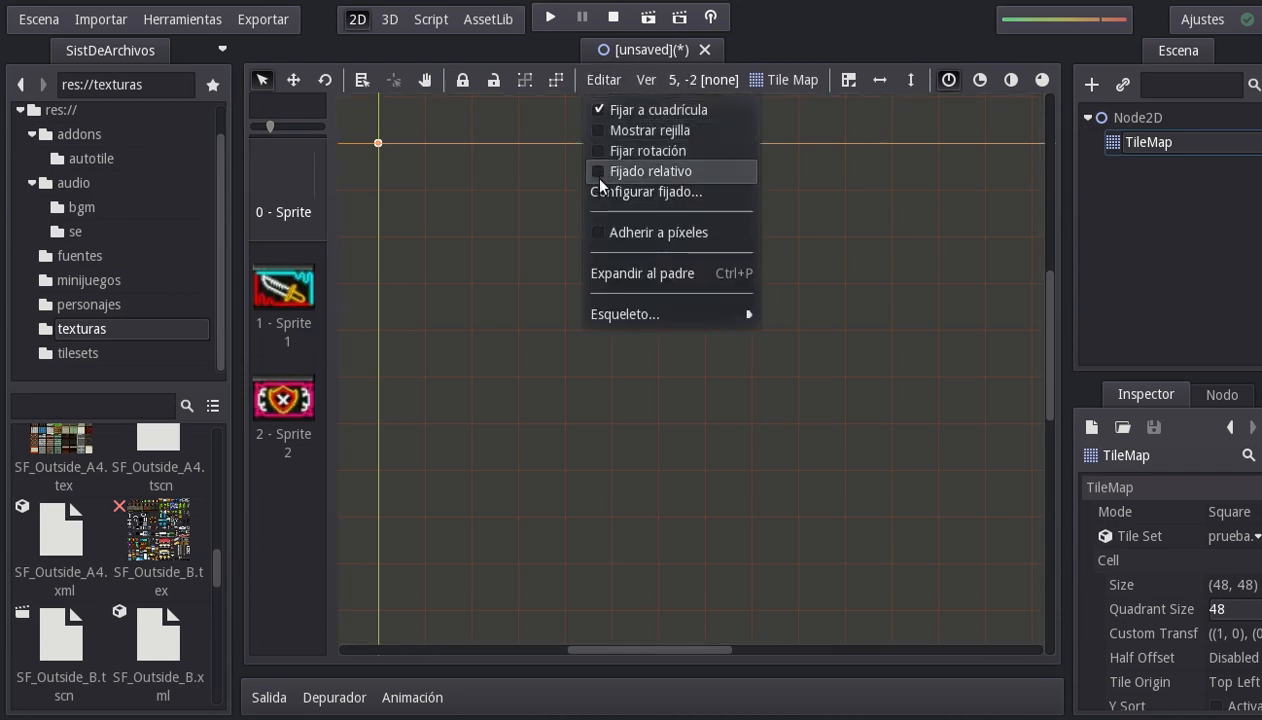
left_click(598, 130)
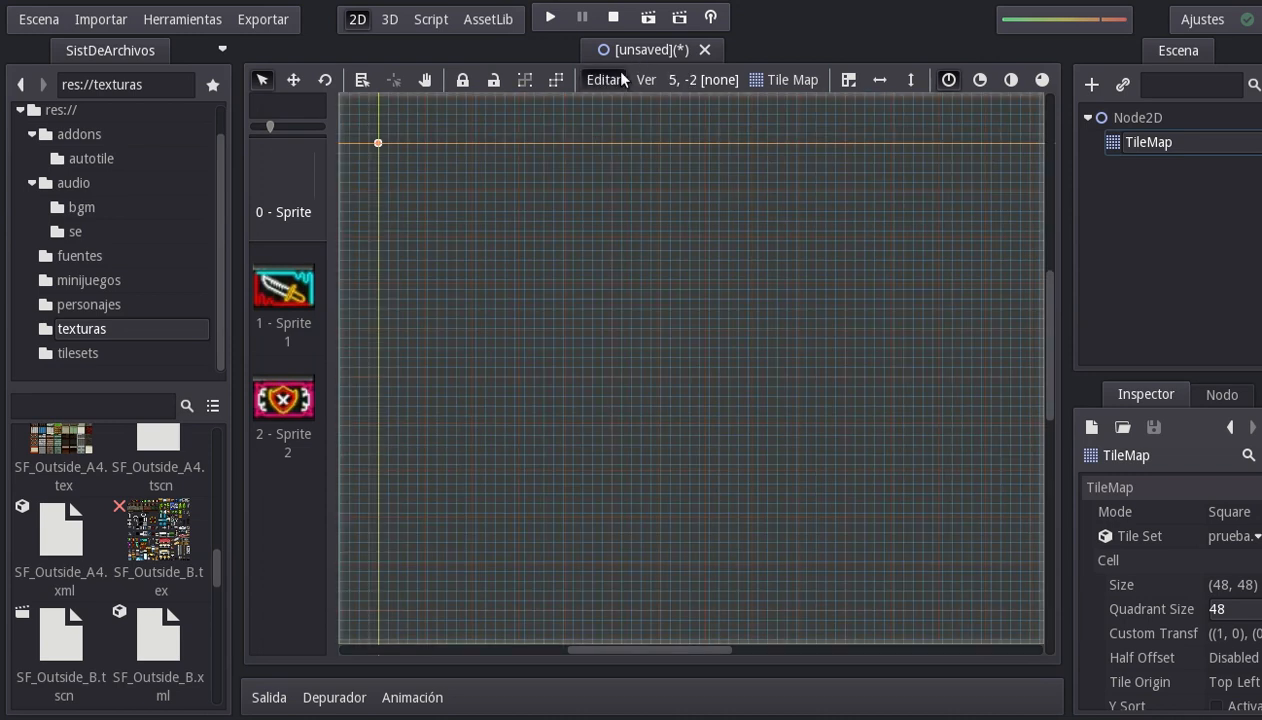
Configure the snap settings with a grid step of 48 px by 48 px.
left_click(592, 81)
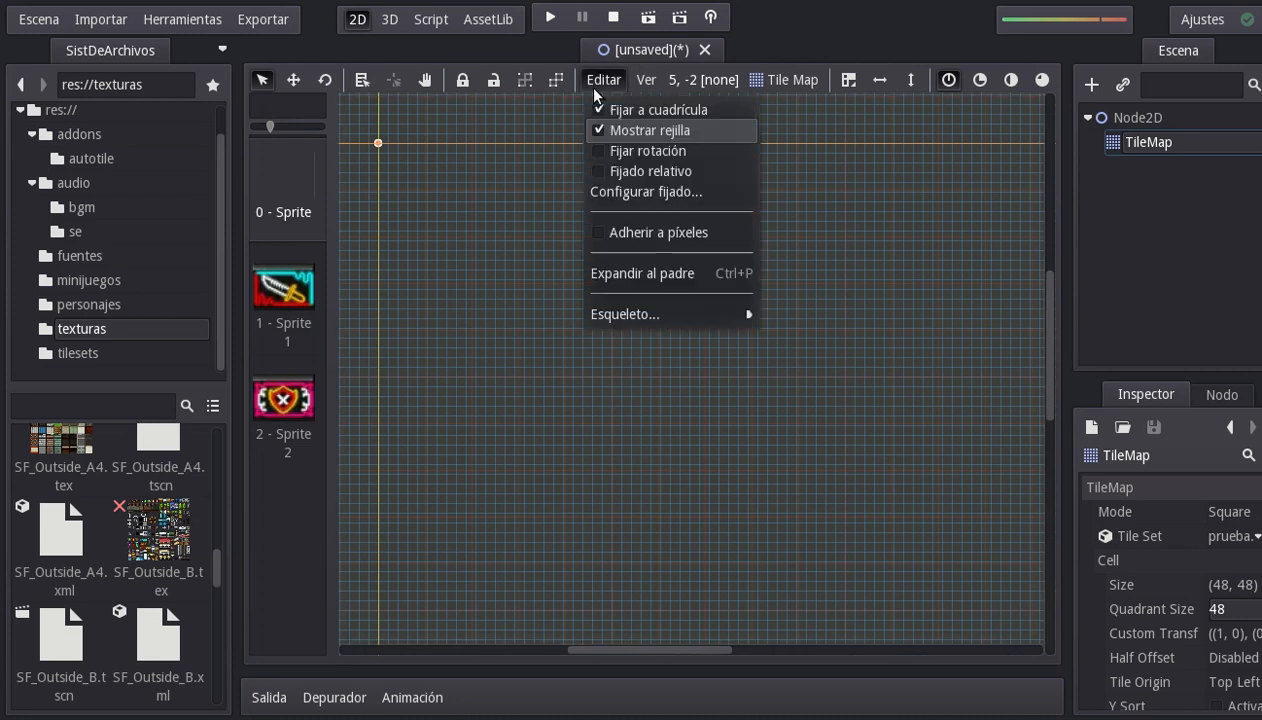
left_click(613, 192)
left_click(703, 332)
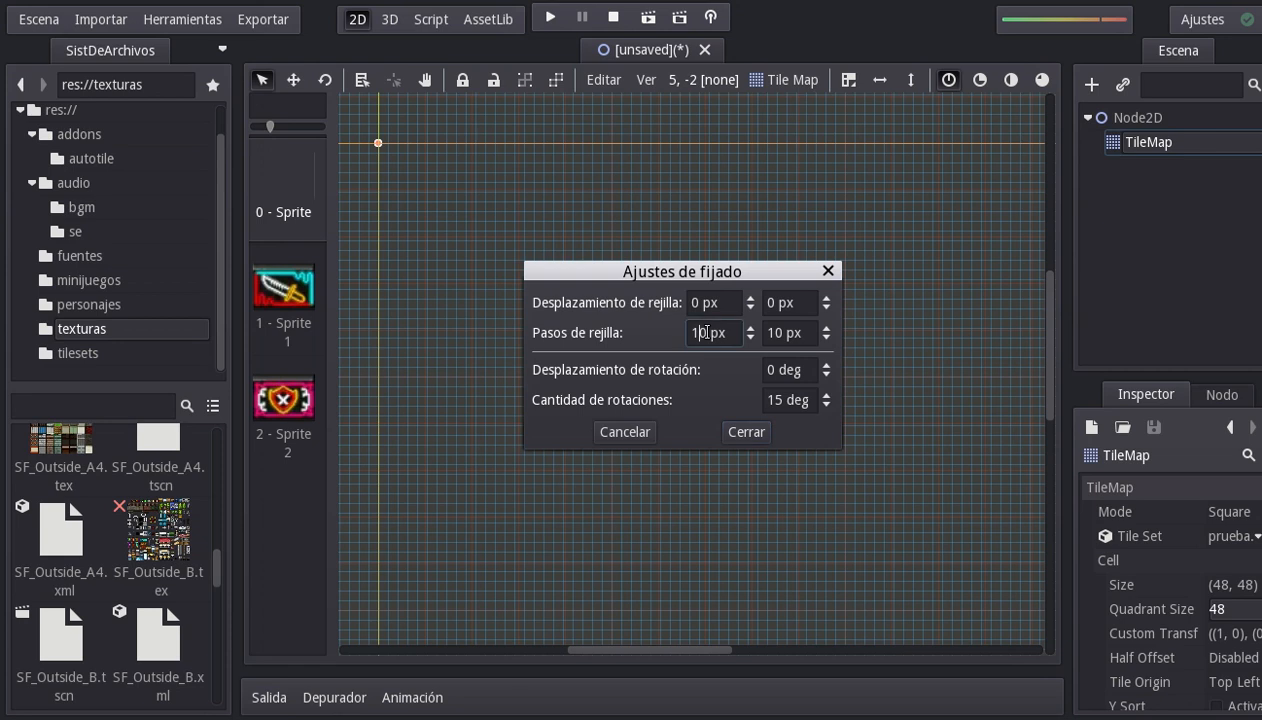
double_click(706, 332)
type("48")
key("Tab")
key("shift+Right")
type("48")
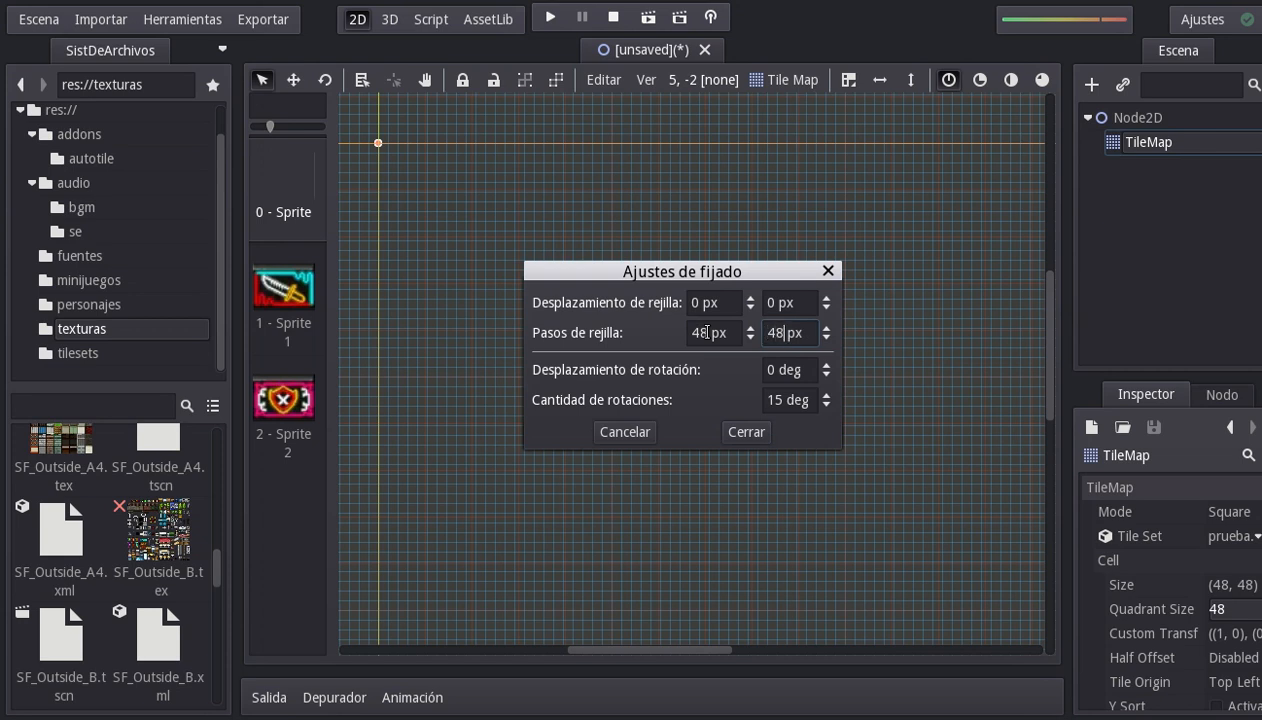
left_click(731, 432)
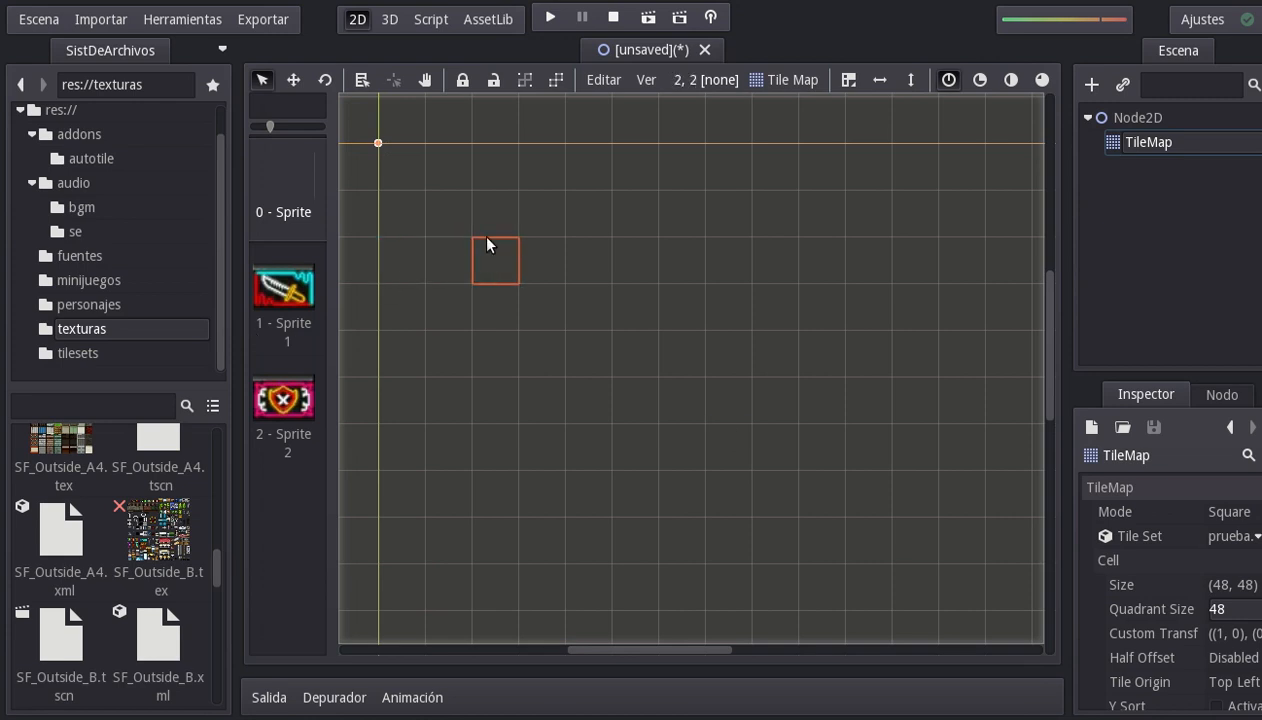
Switch grid snapping (Fijar a cuadrícula) off and back on.
left_click(600, 79)
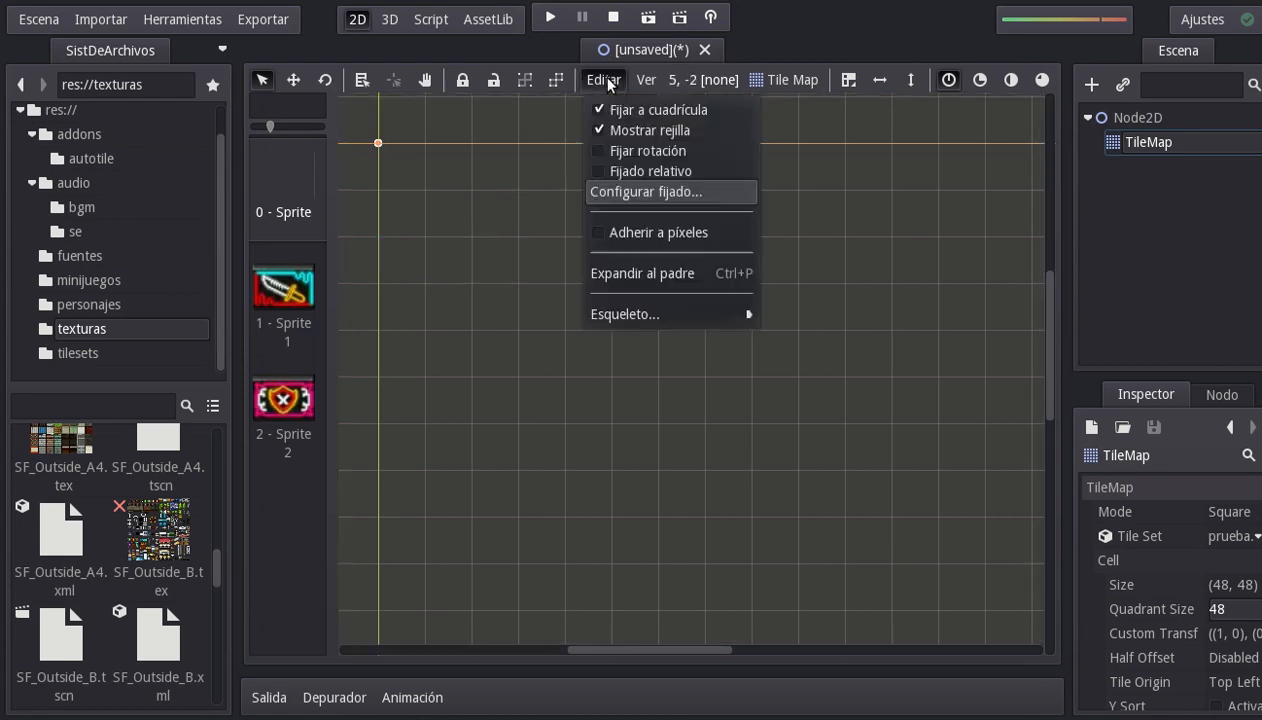
left_click(602, 109)
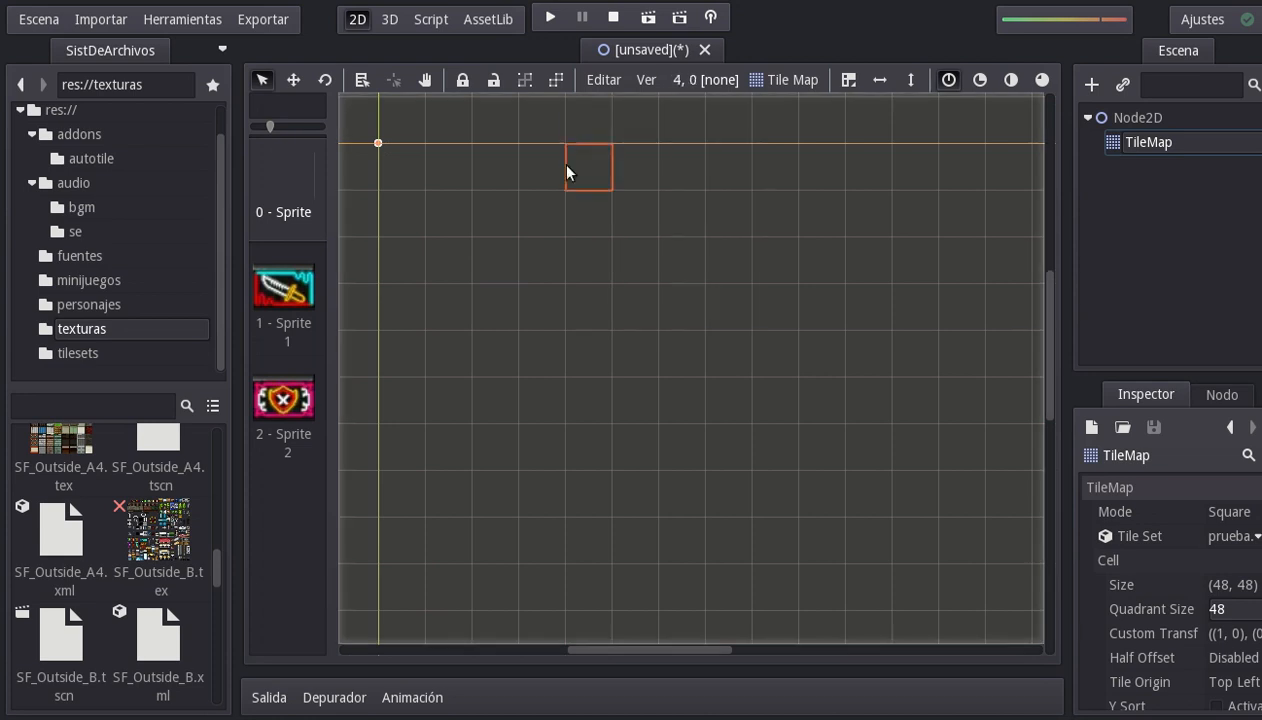
left_click(597, 86)
left_click(605, 110)
left_click(408, 171)
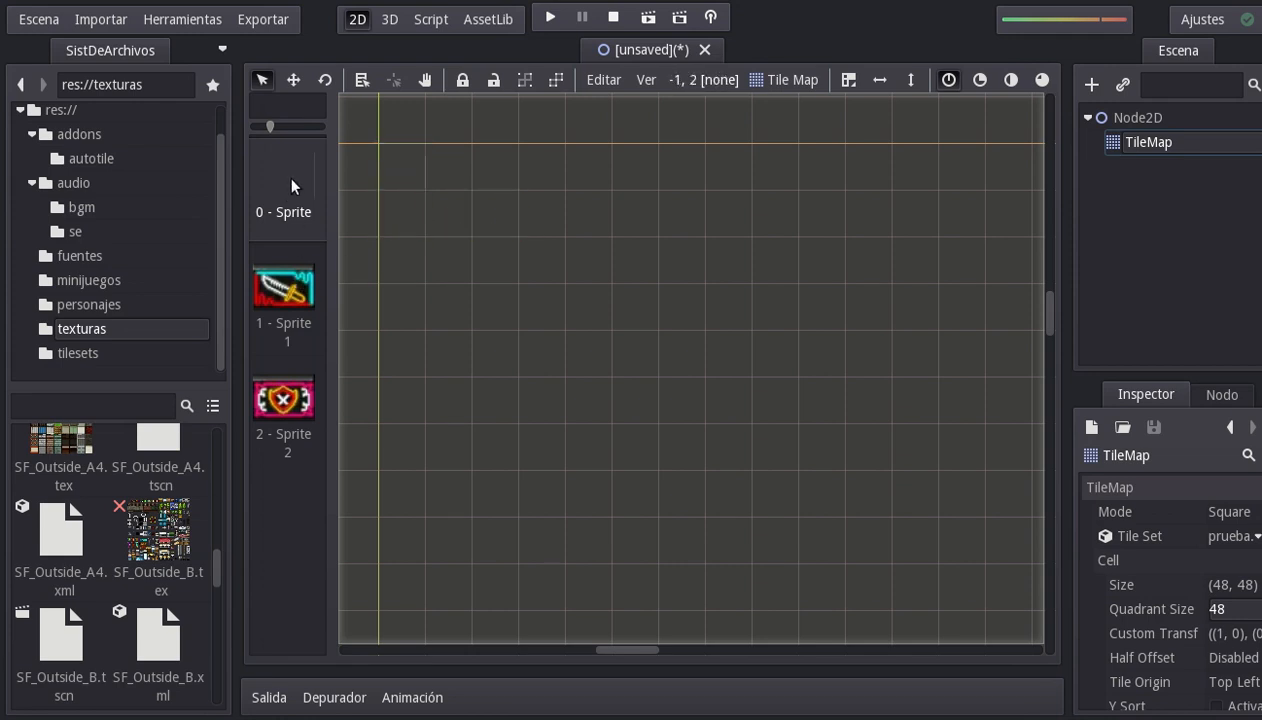
Paint the Sprite 1 sword tile in cells (3, 1) and (3, 6), and erase the one painted at the origin cell.
left_click(299, 311)
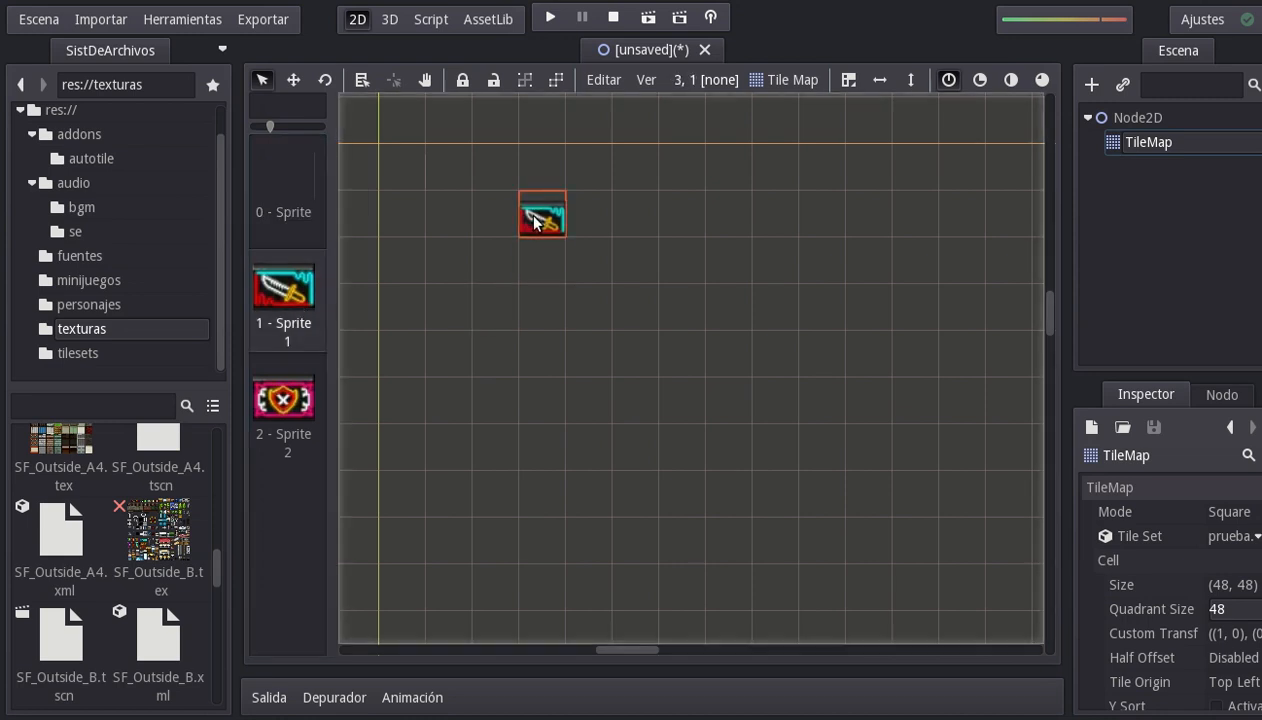
left_click(534, 213)
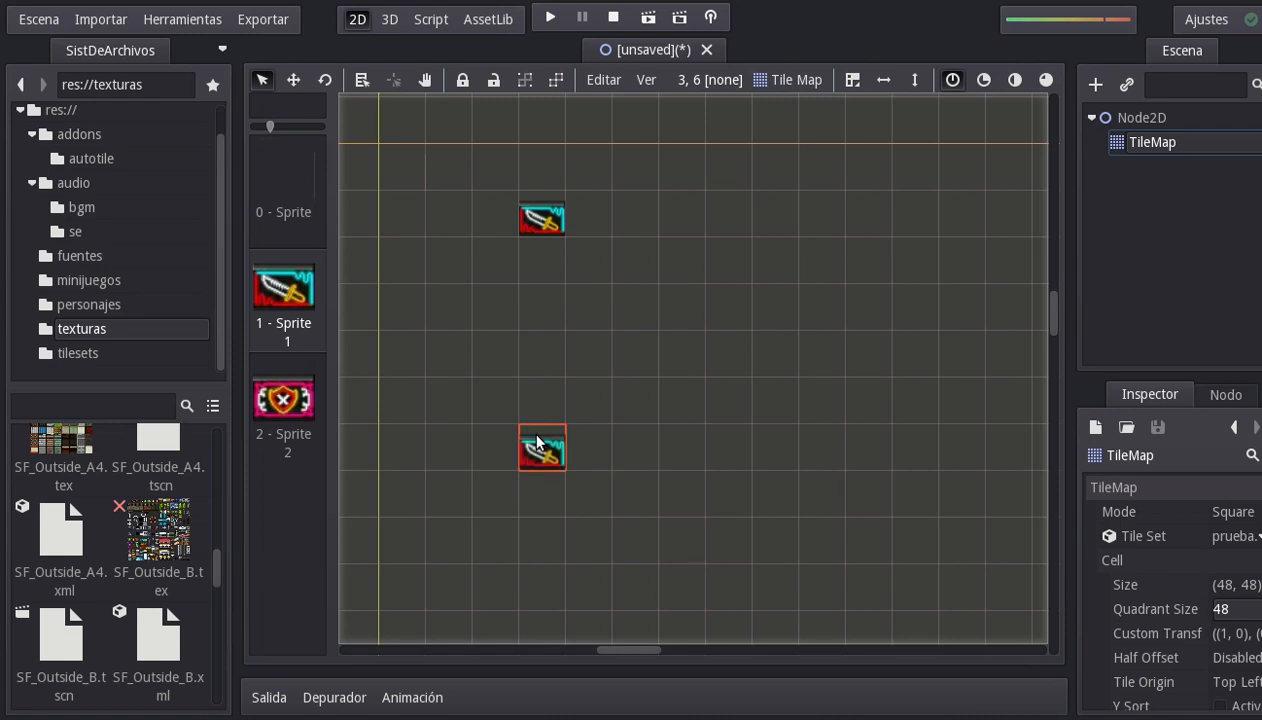
left_click(536, 442)
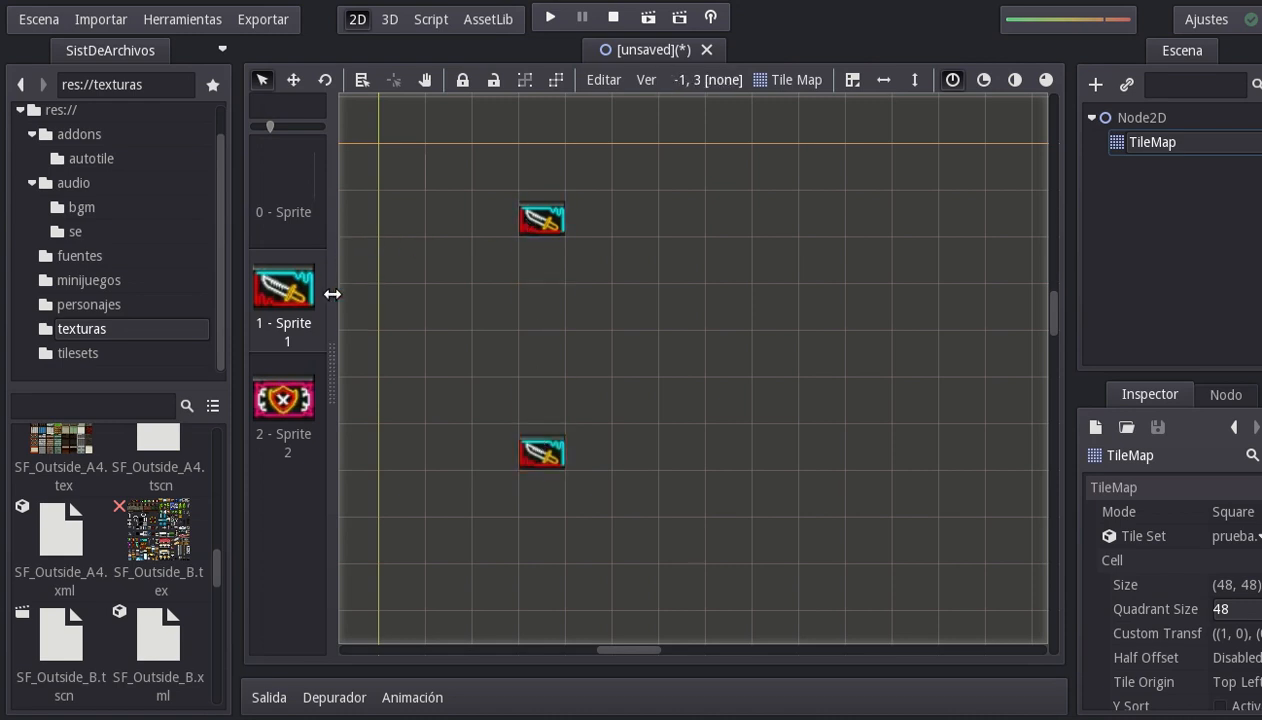
left_click(386, 165)
right_click(384, 166)
Paint the Sprite 2 shield tile in four adjacent cells of row 3, from column 7 to column 10.
left_click(283, 405)
left_click(718, 307)
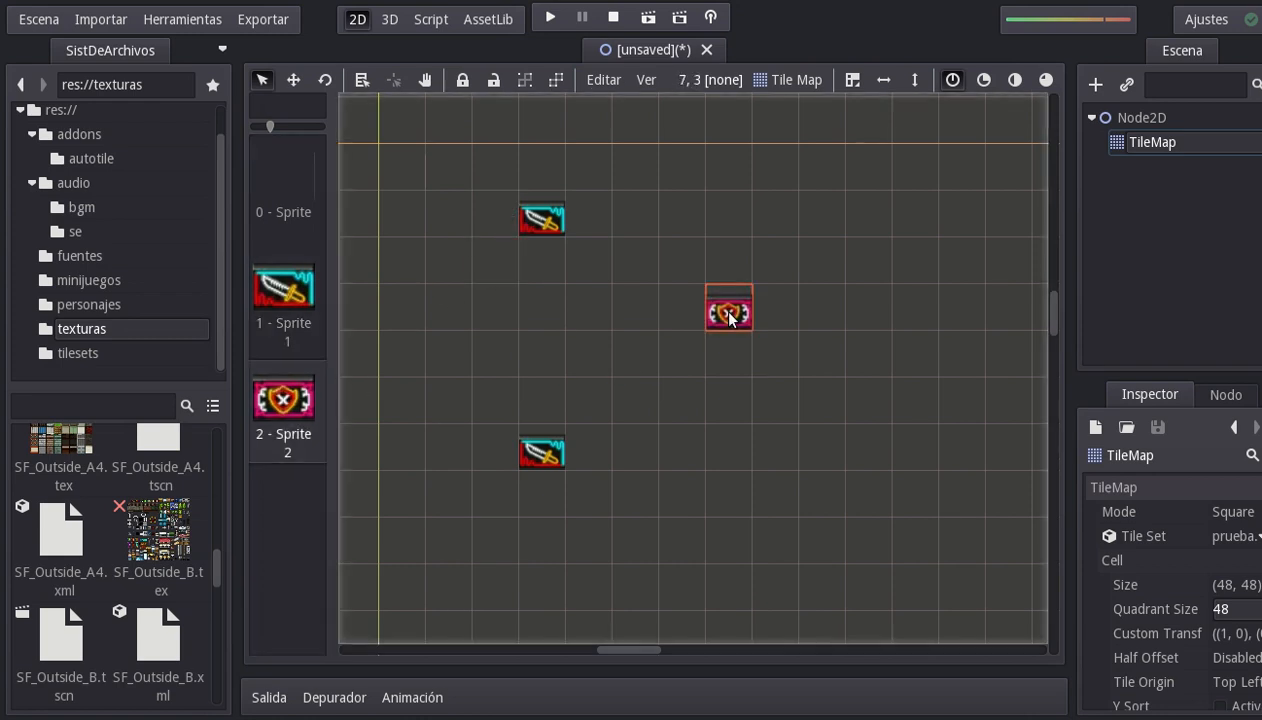
left_click(788, 316)
left_click(806, 312)
left_click(847, 318)
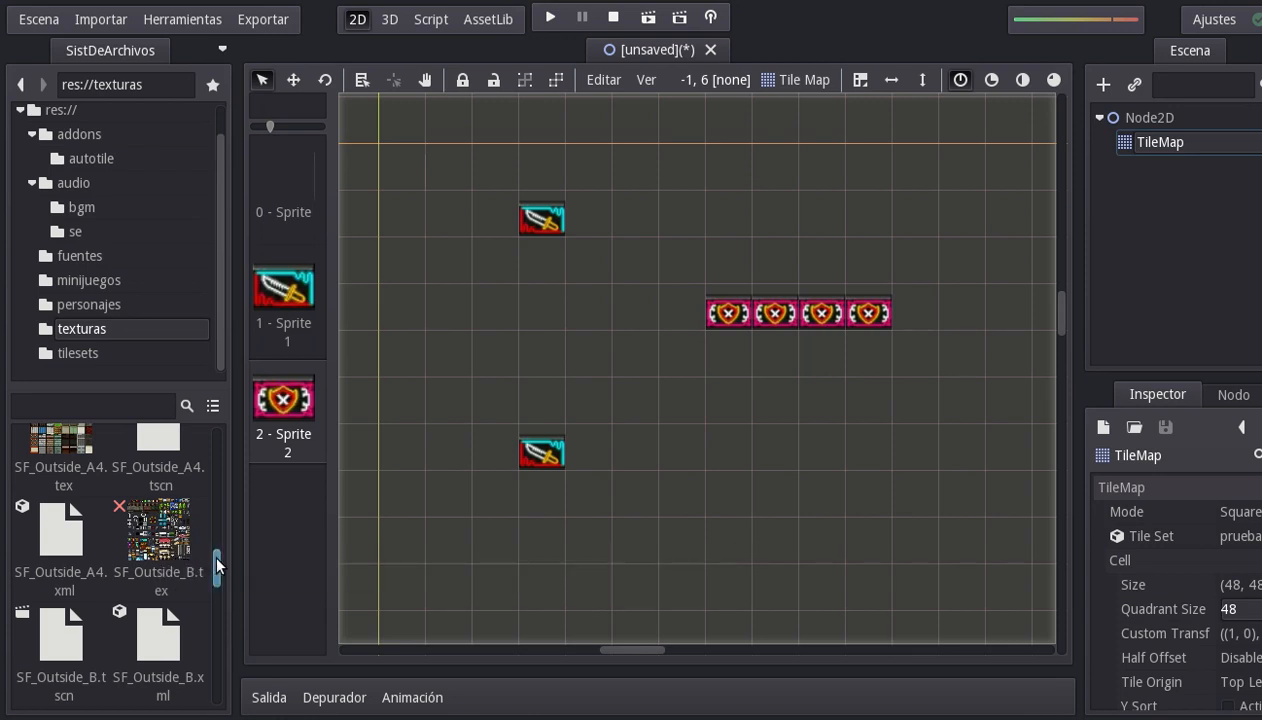
Switch to the file manager and open the texturas folder inside soengirpg.
left_click_drag(216, 558, 216, 567)
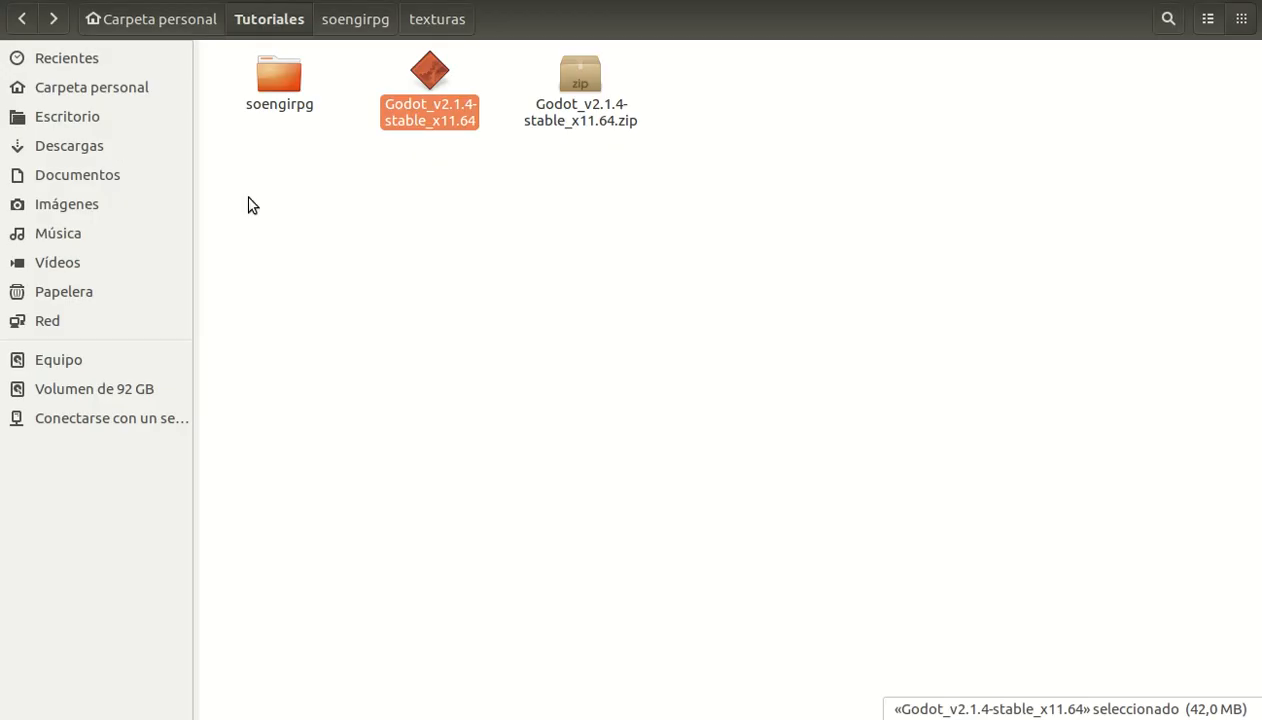
key("Left")
key("Return")
key("Right")
key("Right")
key("Right")
key("Right")
key("Right")
key("Right")
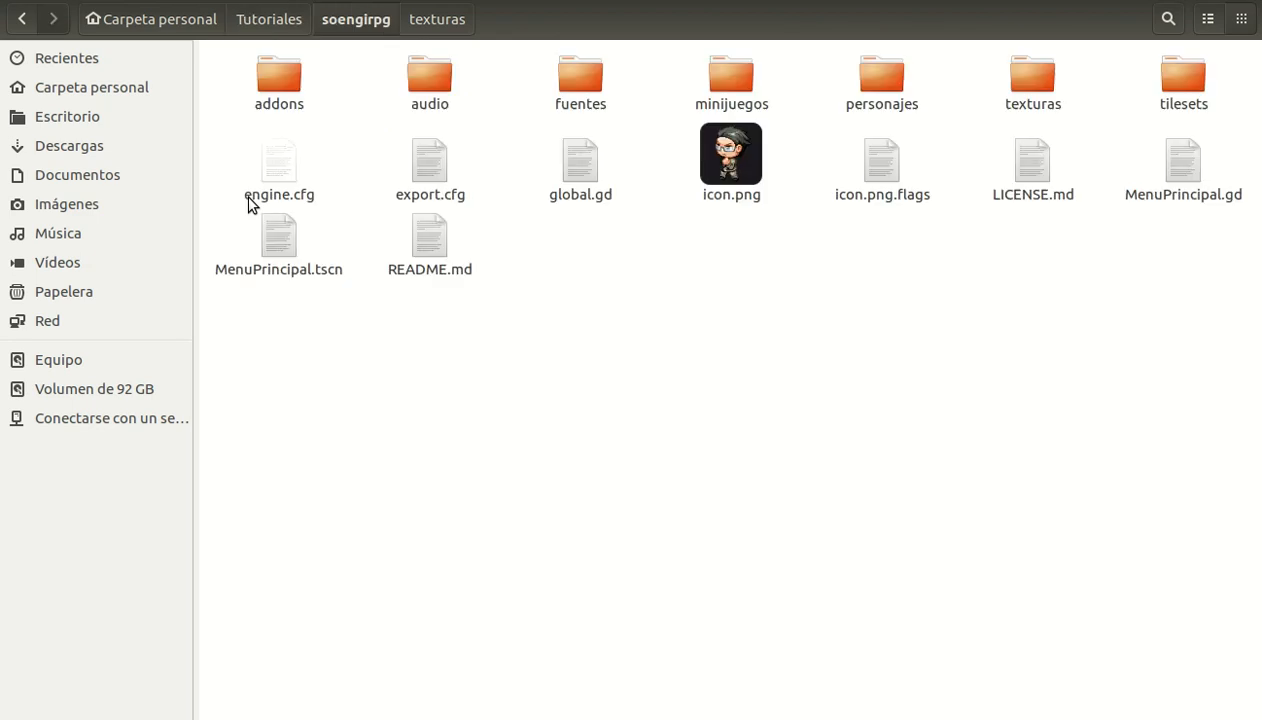
key("Return")
Open prueba.tscn from the texturas folder with gedit.
key("Right")
key("Right")
key("Right")
key("Right")
key("Down")
key("Down")
key("Down")
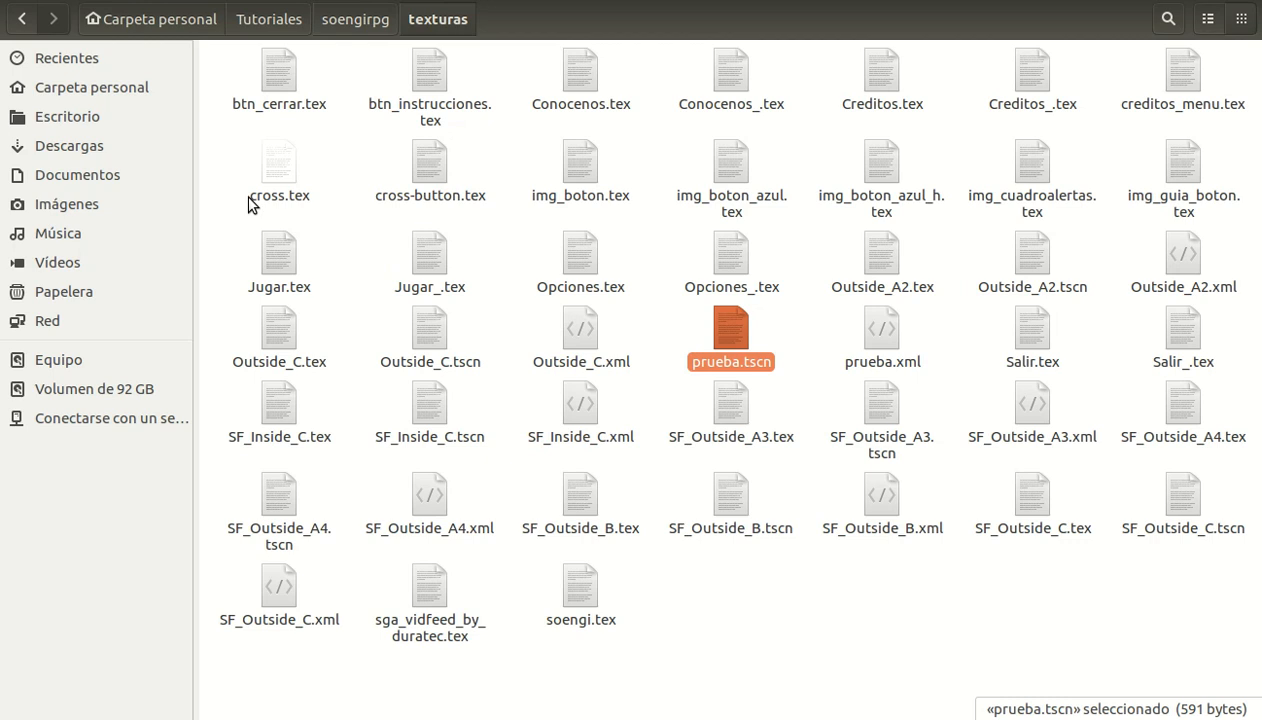
key("shift+F10")
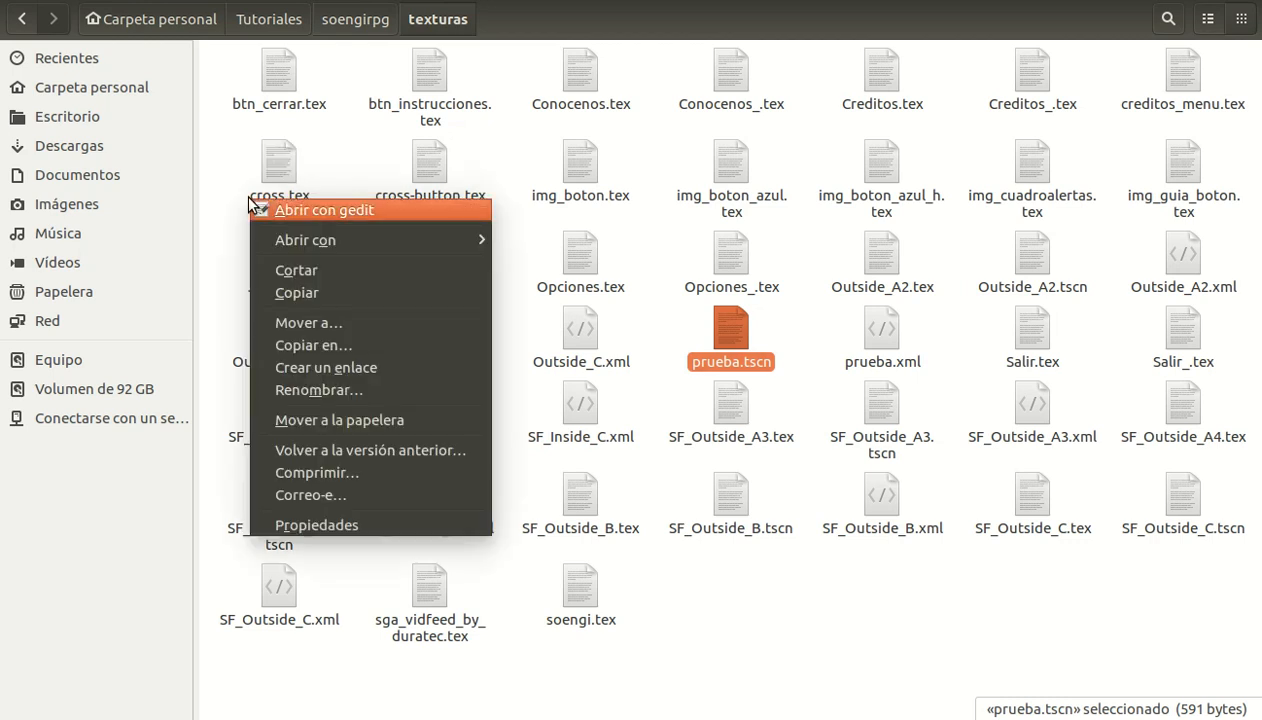
key("Return")
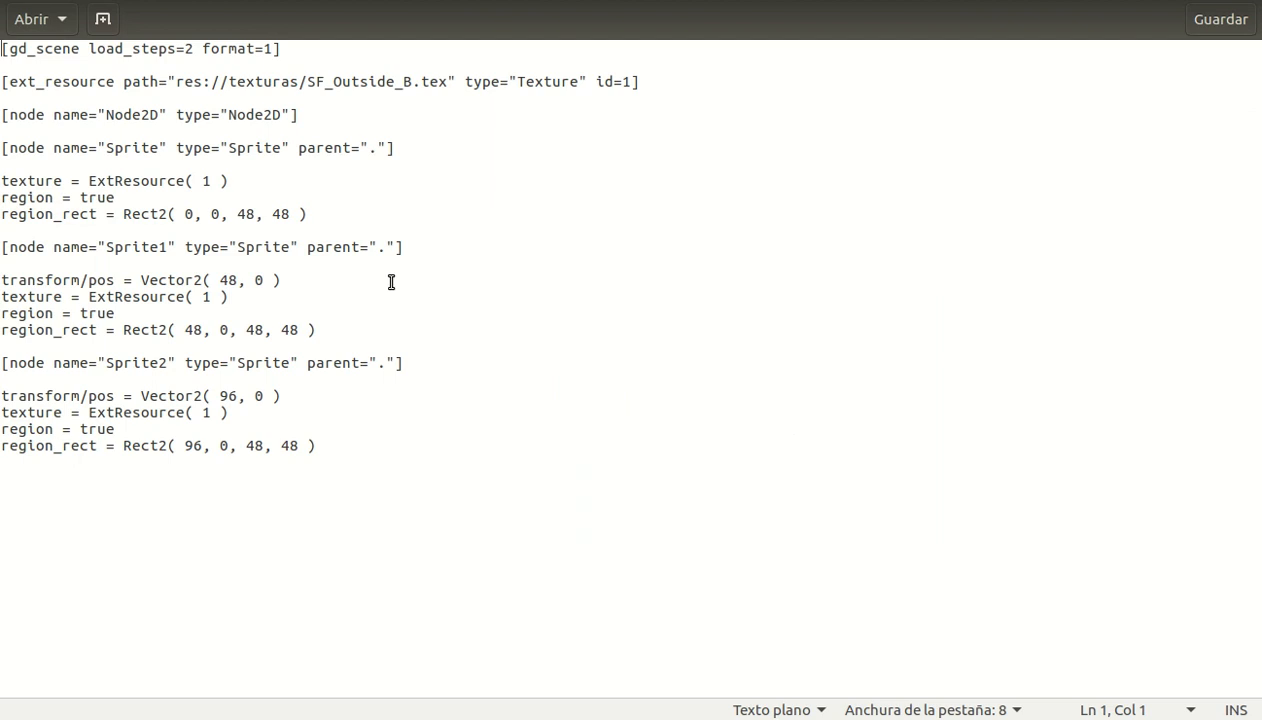
Examine the Sprite1 and Sprite2 node blocks in prueba.tscn line by line.
left_click(258, 281)
key("Home")
key("Up")
key("Down")
key("Down")
key("Down")
key("Down")
key("Down")
key("Down")
key("Down")
key("Down")
key("Down")
key("Down")
Examine the Sprite2 node's name, type and properties, and the texture resource path in prueba.tscn.
double_click(129, 364)
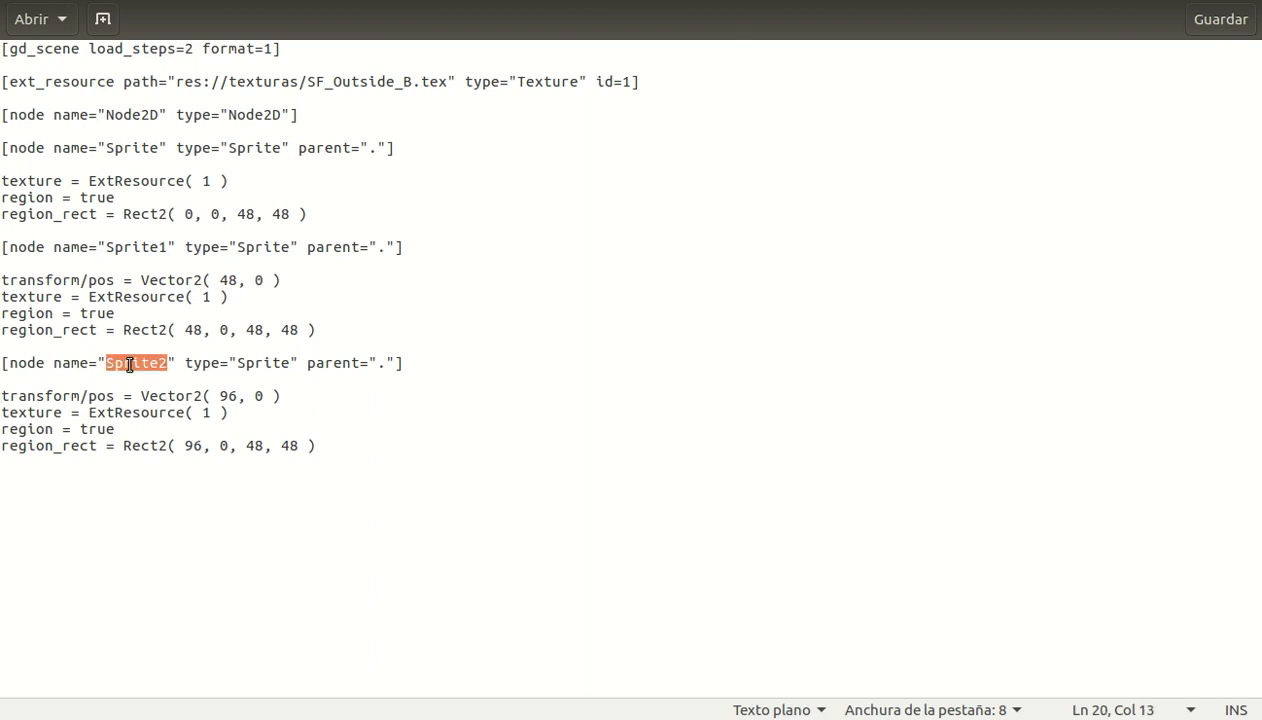
double_click(259, 363)
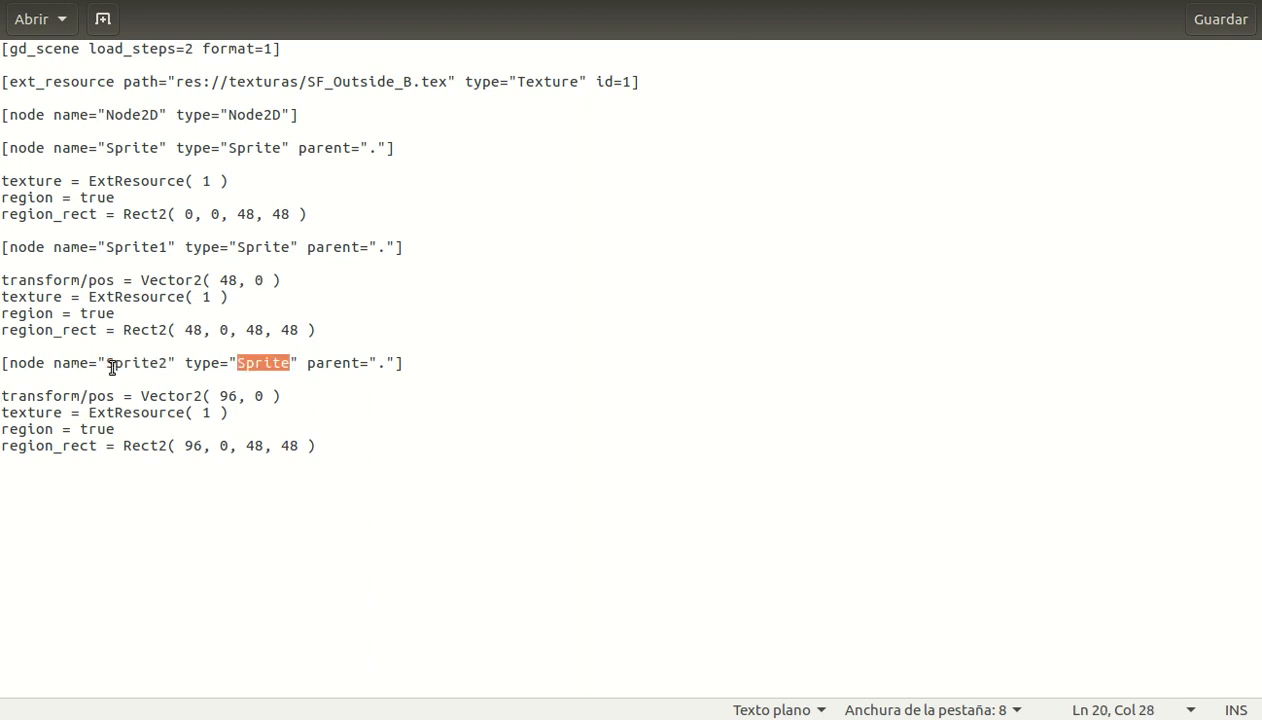
left_click_drag(166, 364, 122, 364)
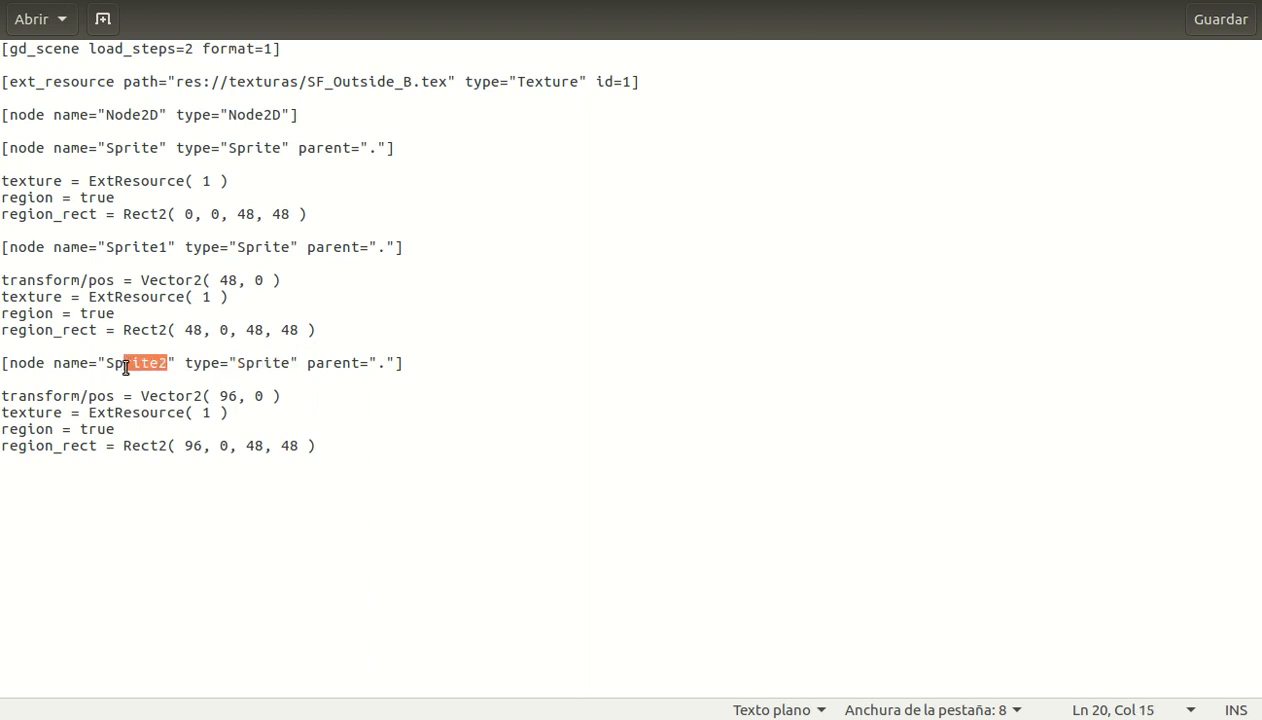
left_click(160, 410)
left_click(222, 395)
left_click(217, 433)
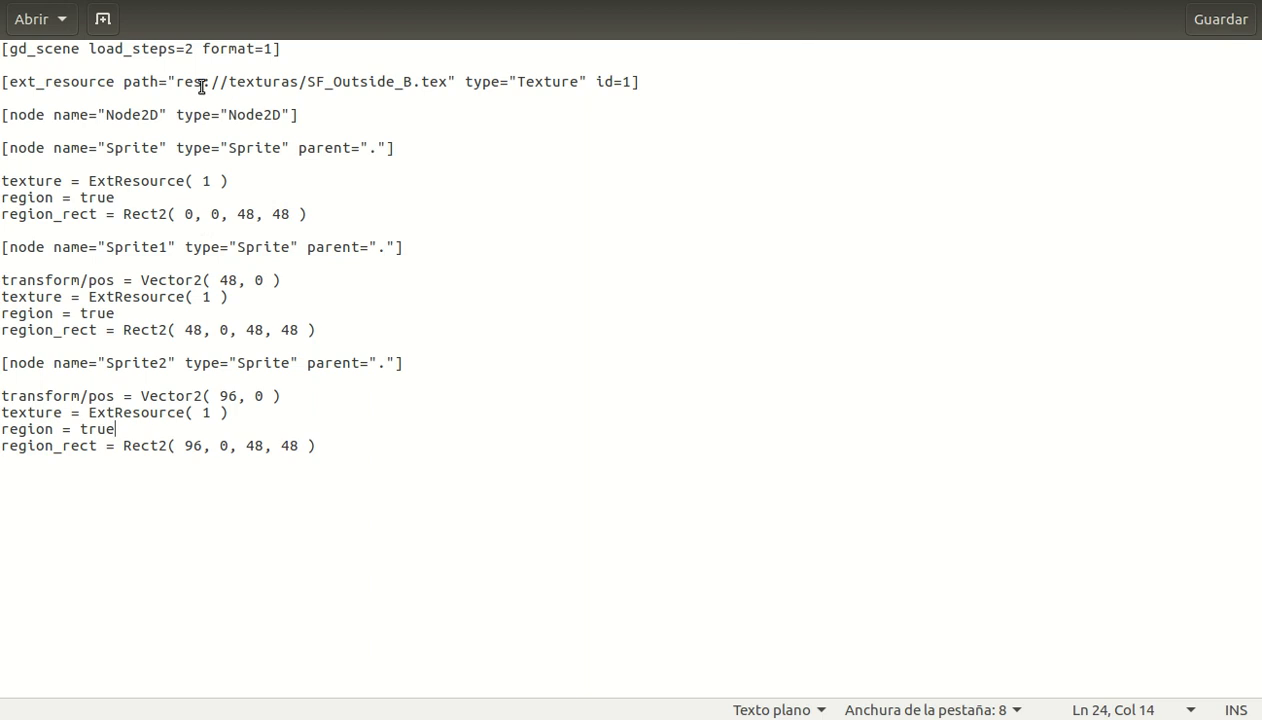
left_click_drag(175, 81, 447, 86)
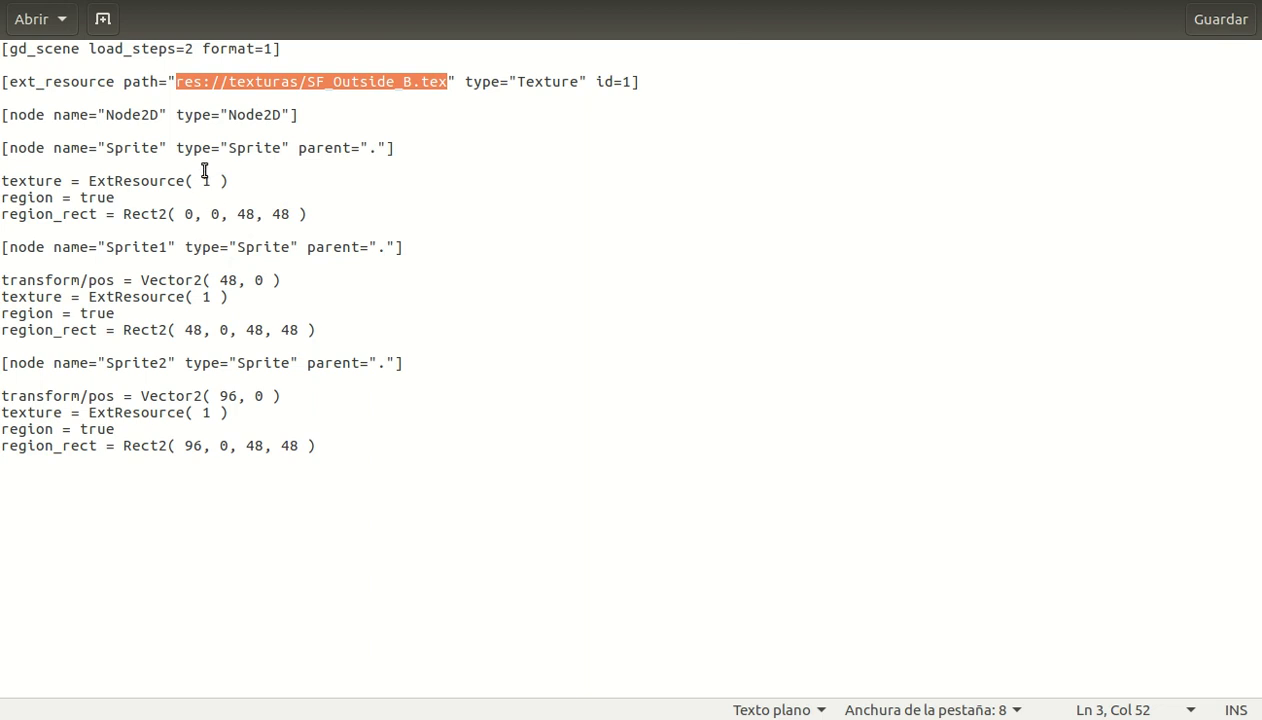
Duplicate the whole Sprite2 node block below itself at the end of prueba.tscn.
left_click(350, 448)
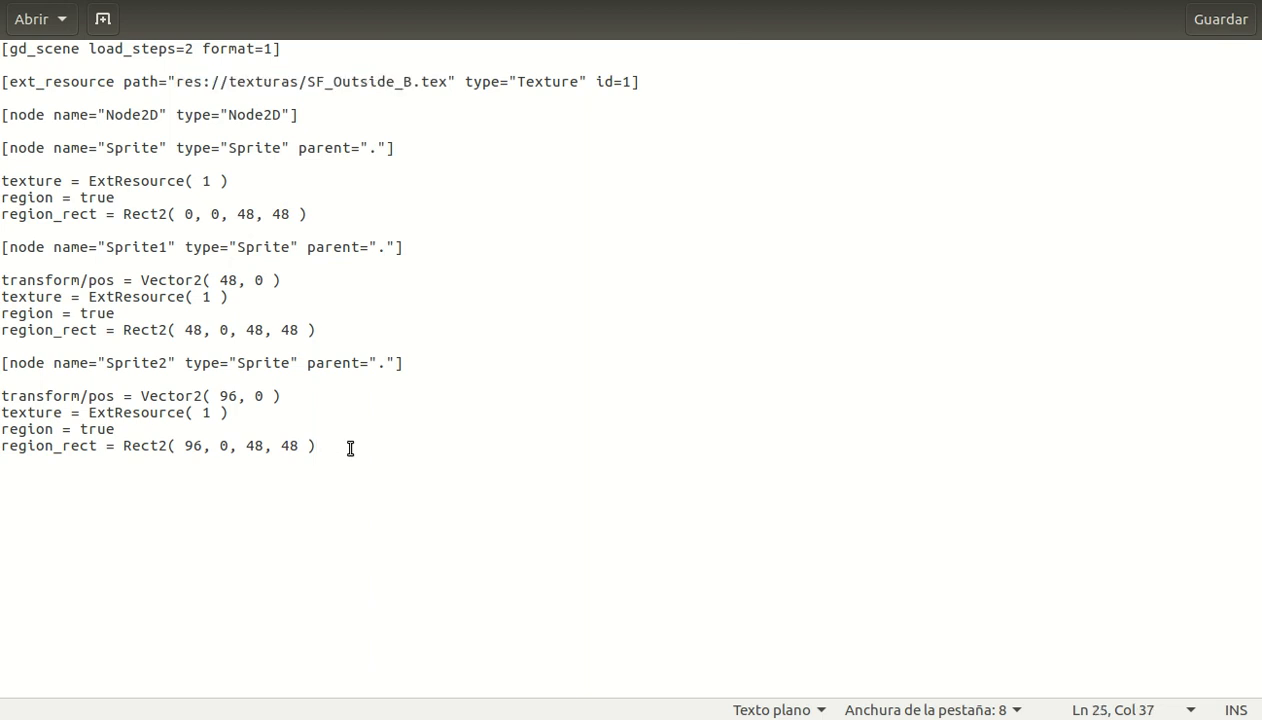
key("shift+Up")
key("shift+Up")
key("shift+Up")
key("shift+Up")
key("shift+Up")
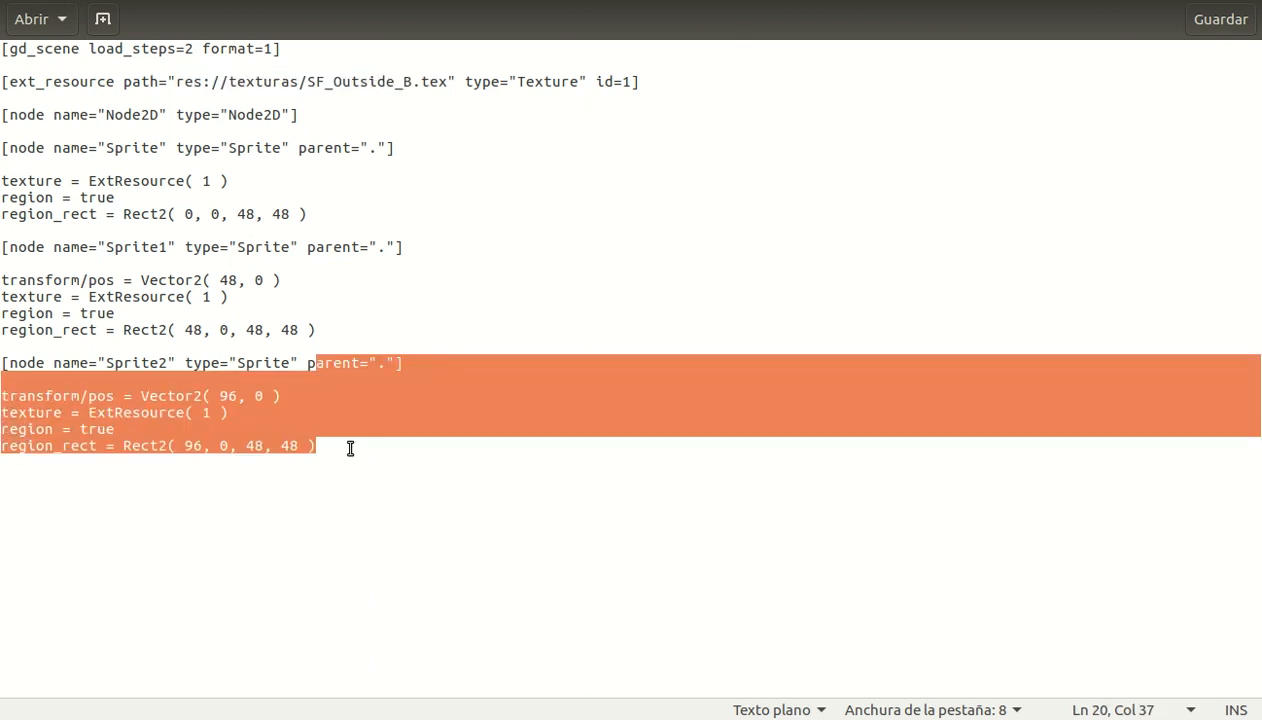
key("shift+Home")
key("ctrl+c")
key("Down")
key("Down")
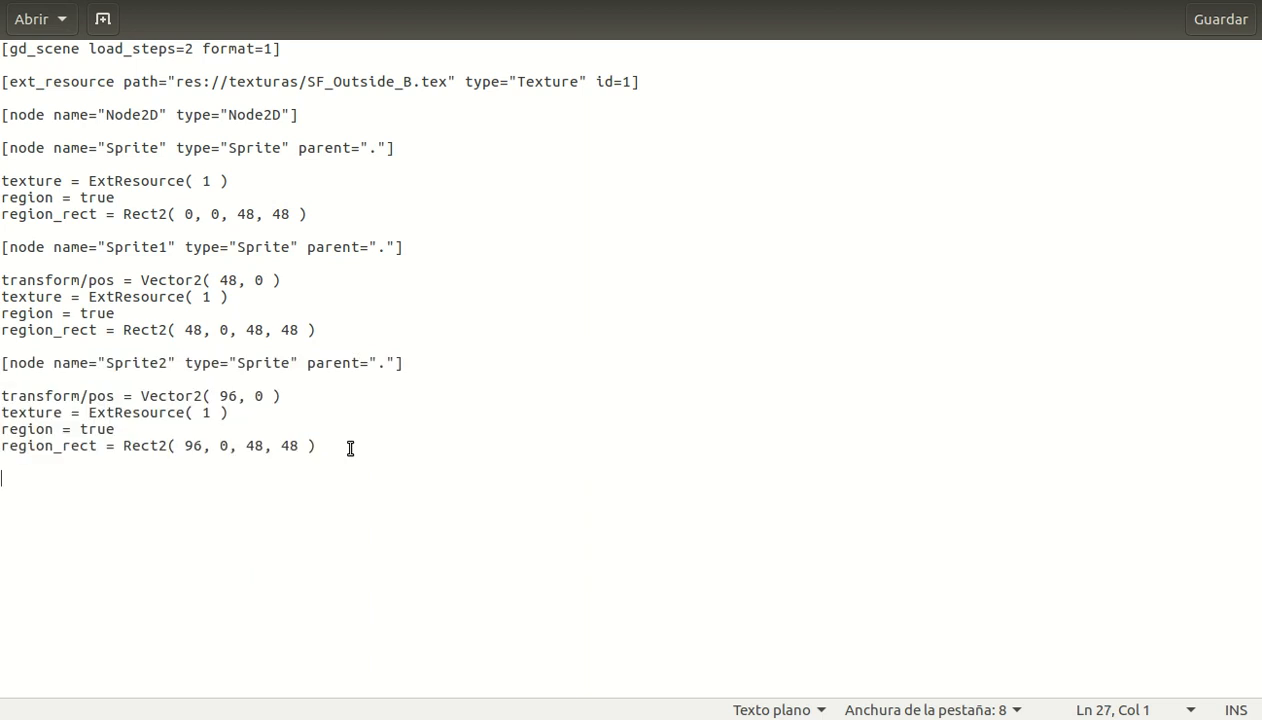
key("ctrl+v")
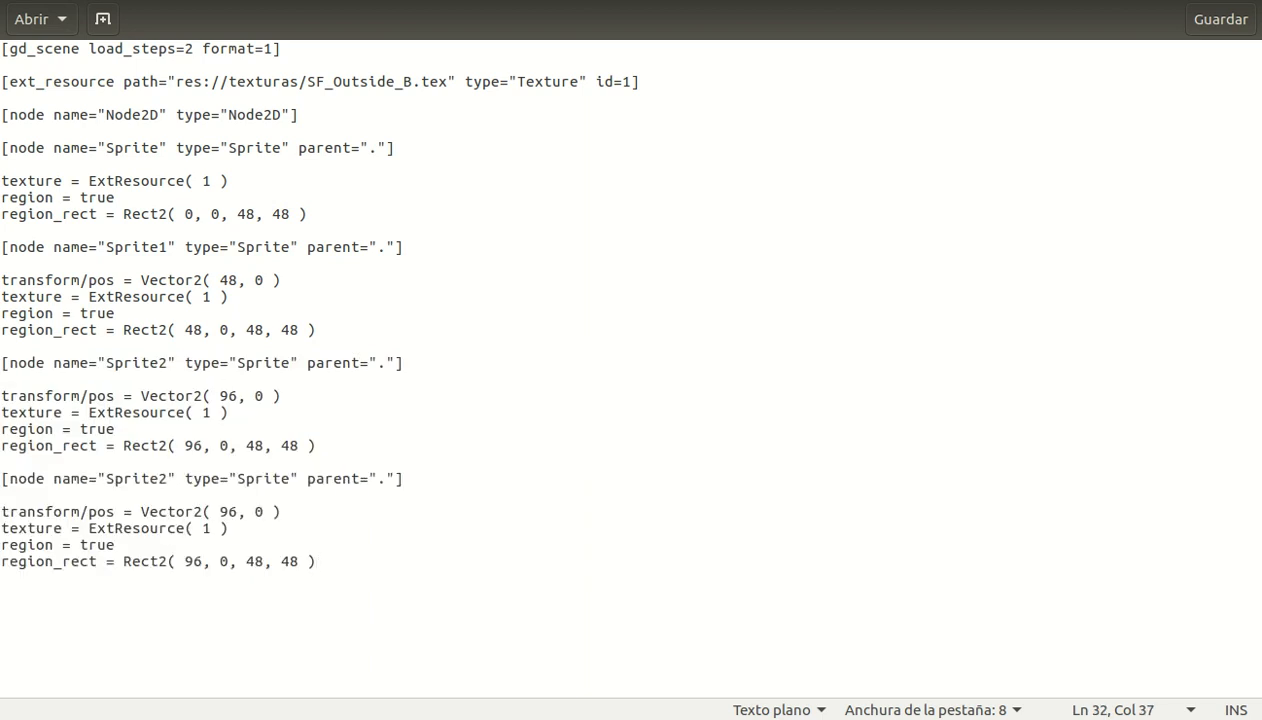
Switch to Godot, save the TileMap scene as Node2D.tscn in res://texturas, and quit the editor.
key("alt+Tab")
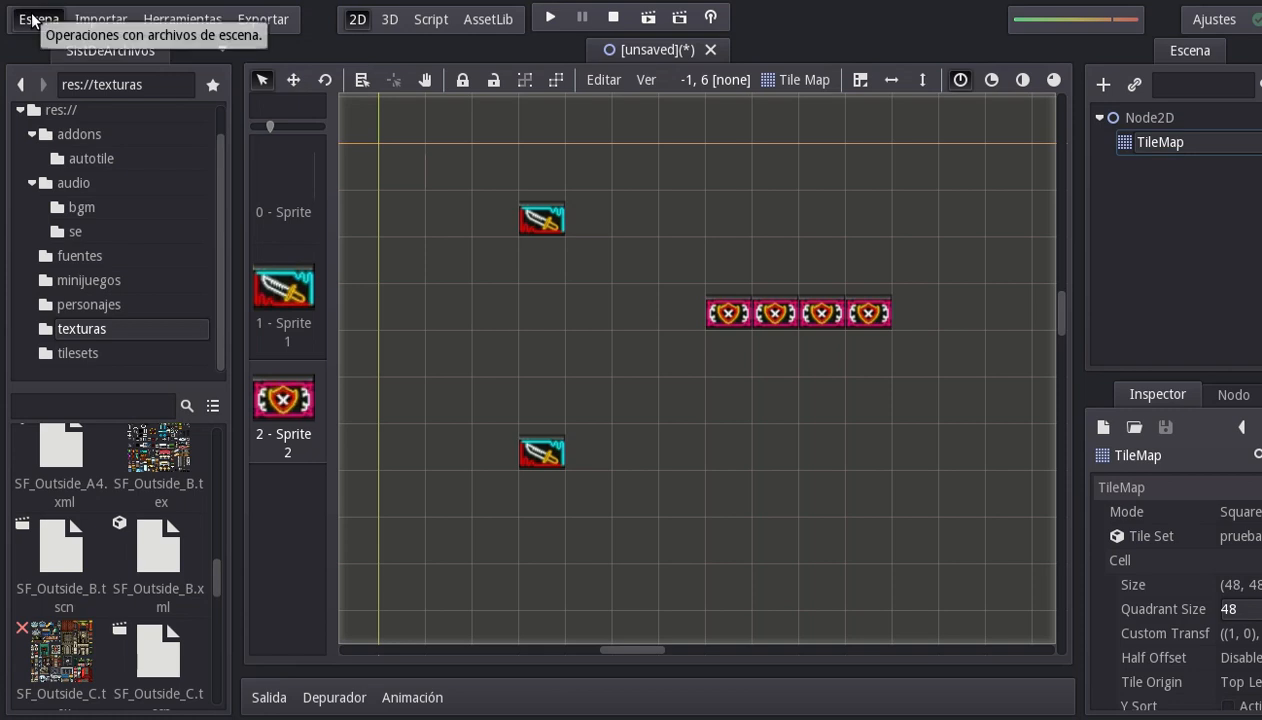
key("ctrl+s")
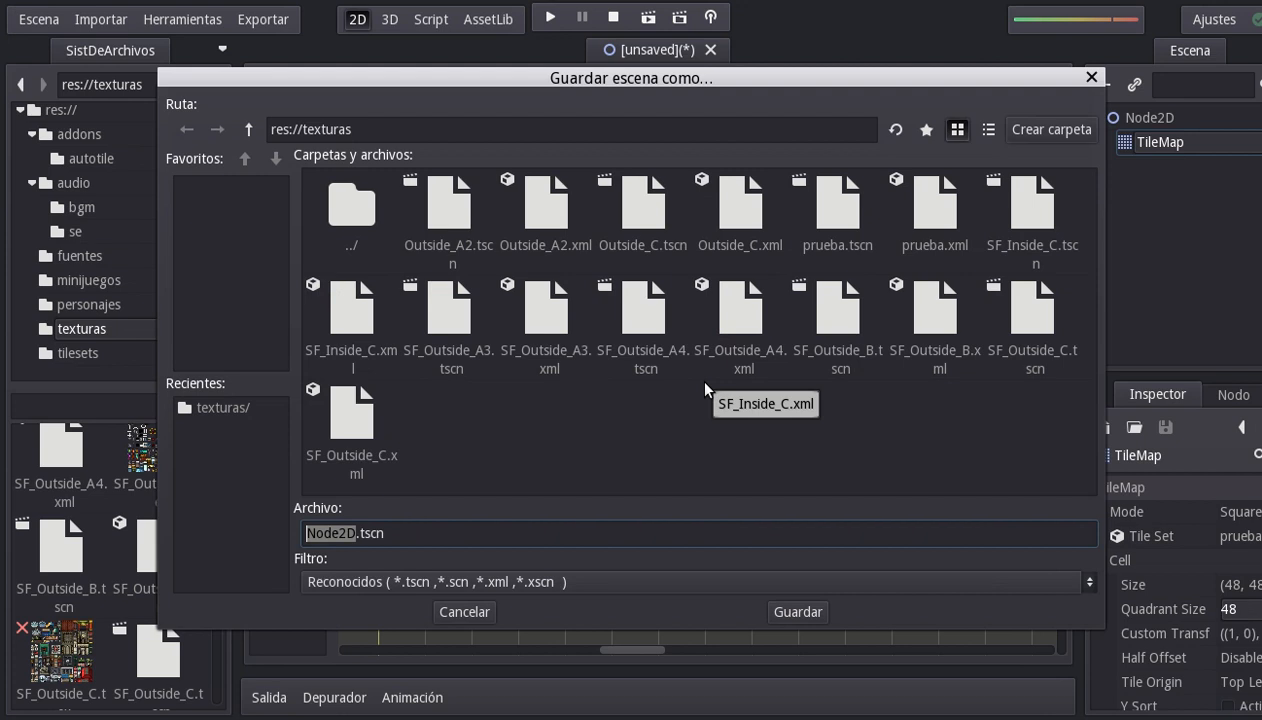
left_click(799, 611)
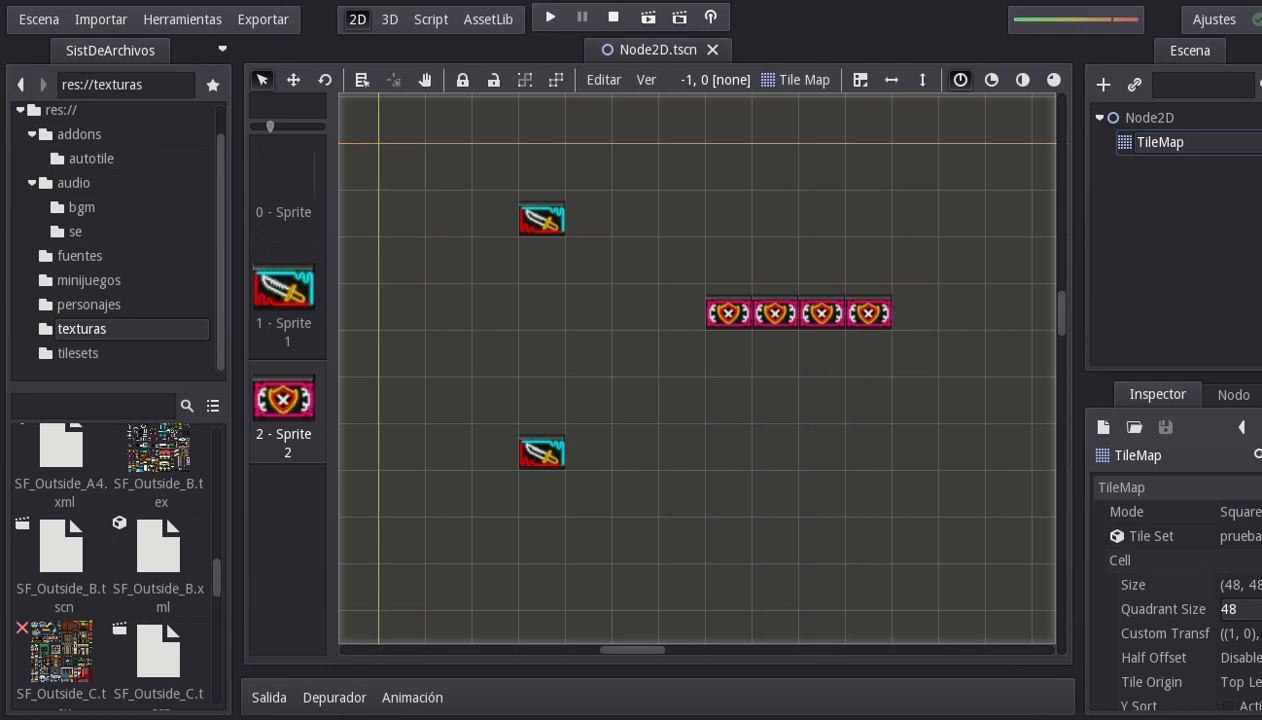
key("ctrl+q")
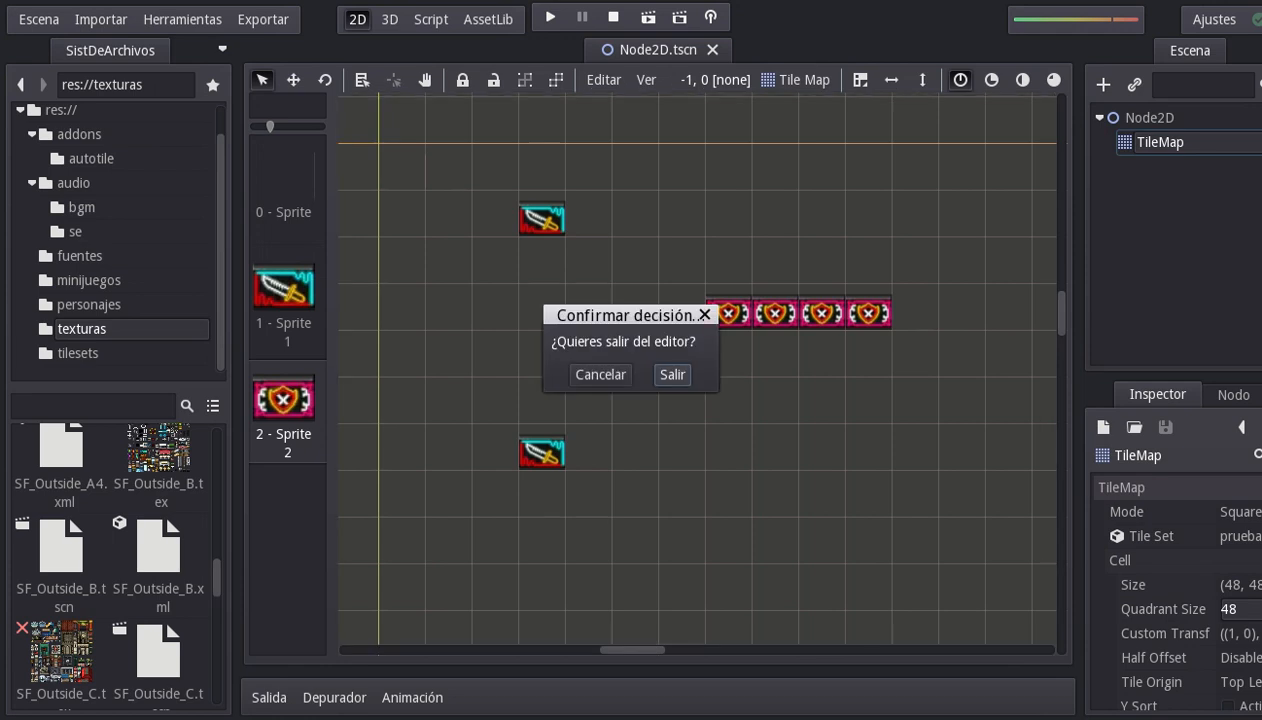
left_click(672, 374)
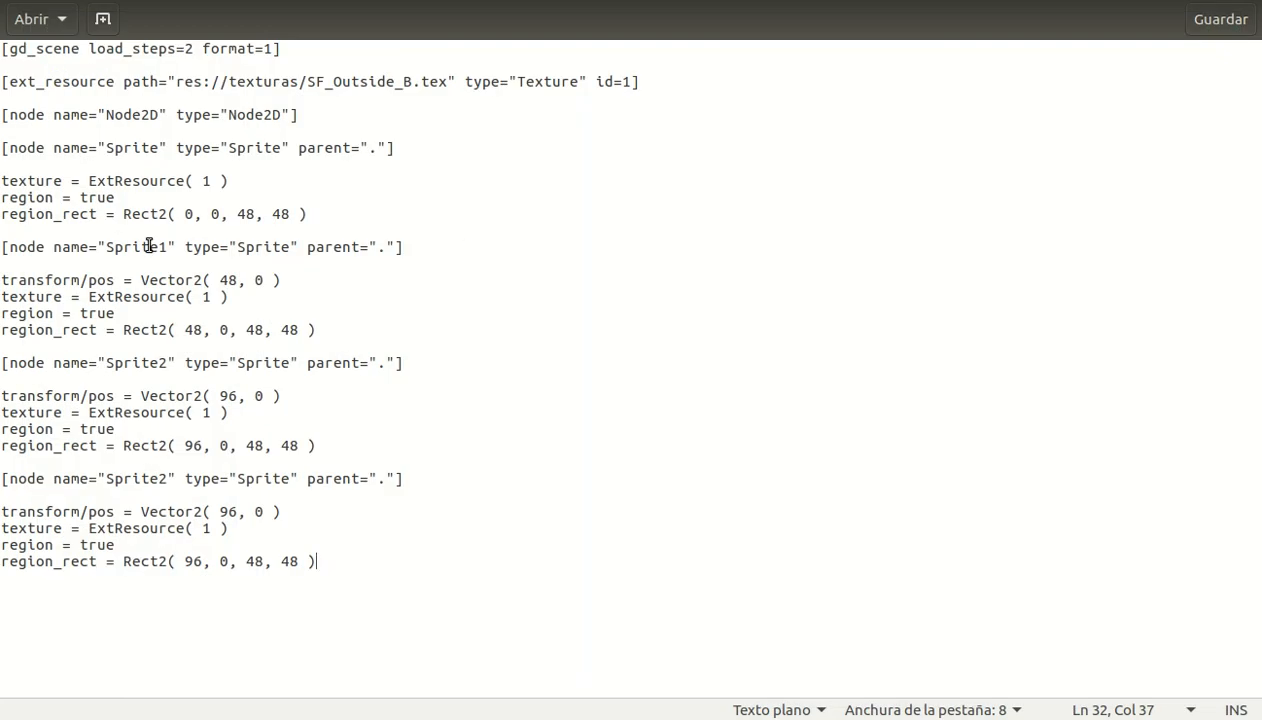
Rename the duplicated Sprite2 node at the end of prueba.tscn to Sprite3.
left_click(236, 497)
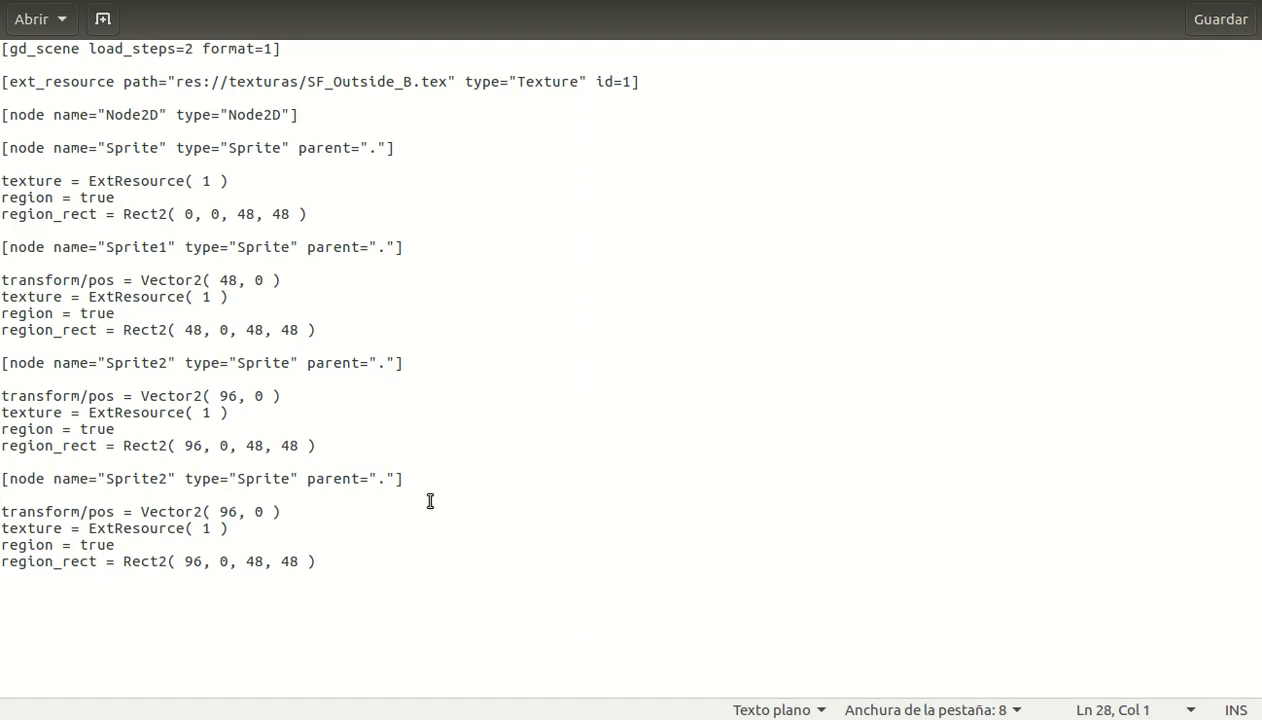
key("Left")
key("Down")
key("Down")
key("Up")
key("Up")
key("Home")
key("Up")
key("Down")
key("Right")
key("Right")
key("Right")
key("Right")
key("Right")
key("Right")
key("Right")
key("Right")
key("Right")
key("Right")
key("Right")
key("Right")
key("Right")
key("Right")
key("Right")
key("Right")
key("Right")
key("Right")
key("Right")
key("shift+Left")
type("3")
Open the Calculadora app and calculate 48+96 for the x position of Sprite3.
key("End")
key("Down")
key("Down")
key("Right")
key("Right")
key("Right")
key("Right")
key("Right")
key("Right")
key("Right")
key("Right")
key("Right")
key("Right")
key("Right")
key("Right")
key("Right")
key("Right")
key("Right")
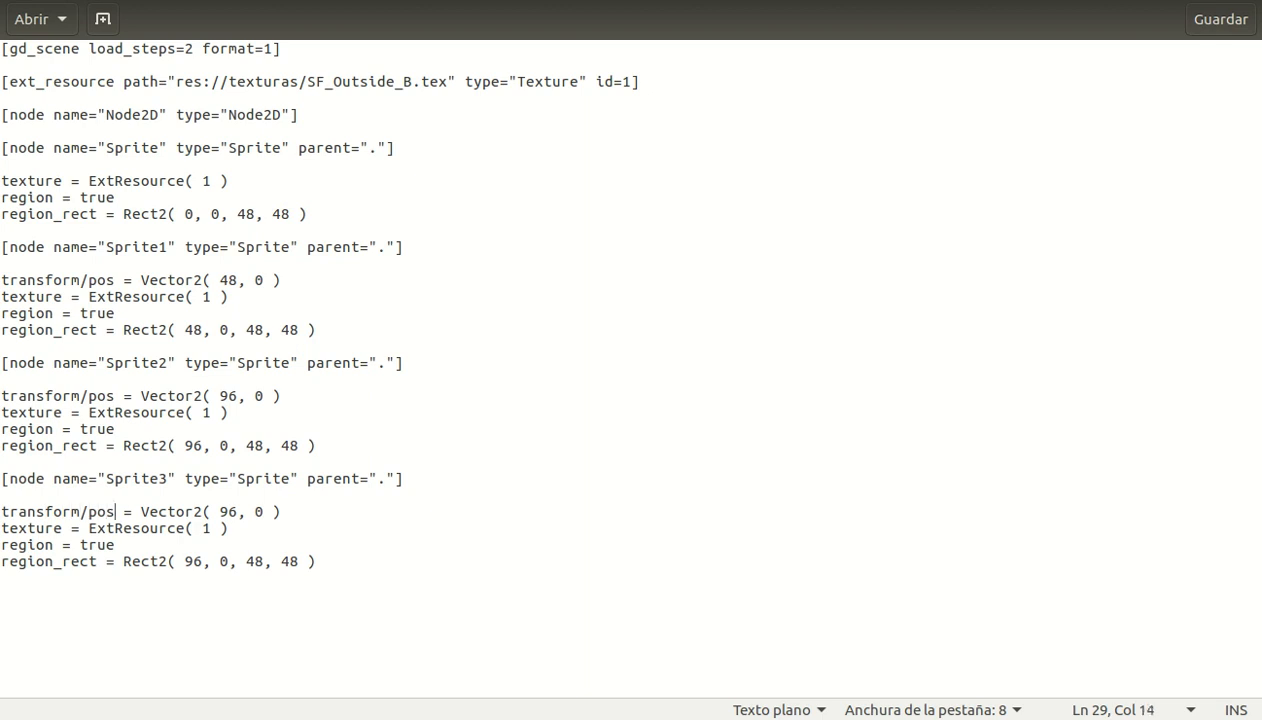
key("Right")
key("Right")
key("Right")
key("Right")
key("Right")
key("Right")
key("Right")
key("Right")
key("Right")
key("Right")
key("Right")
key("Right")
key("super")
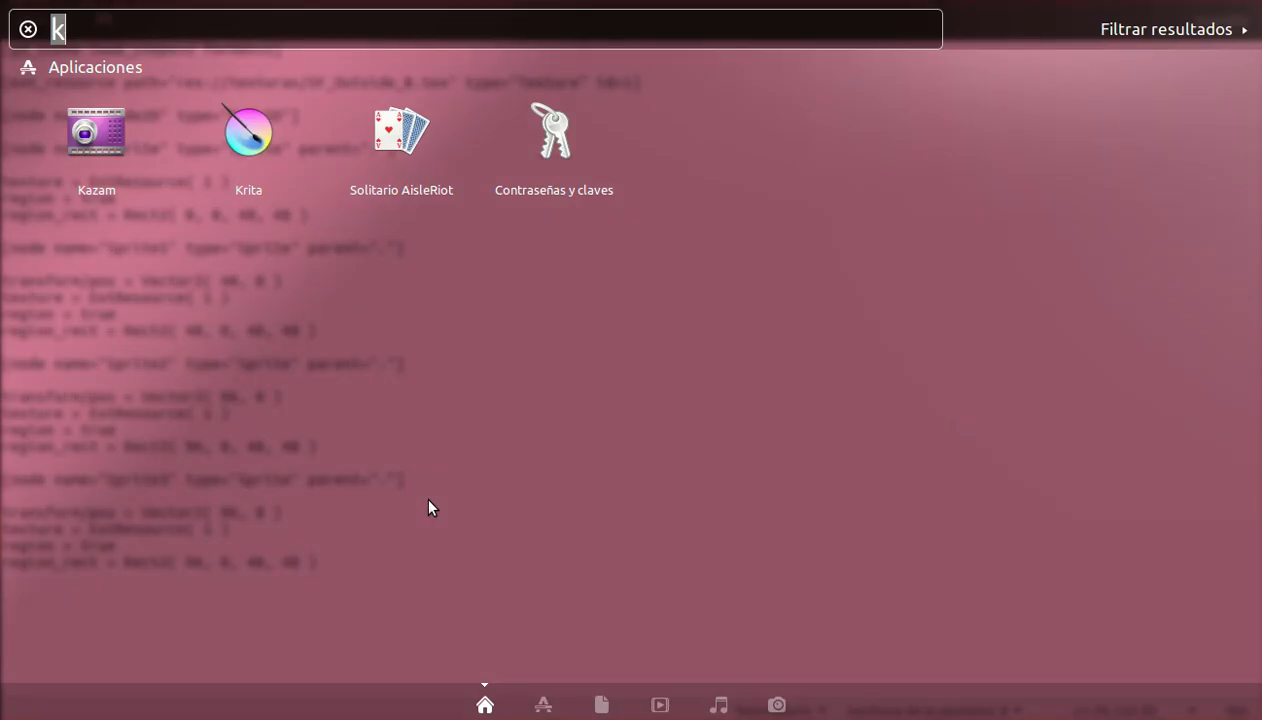
type("calc")
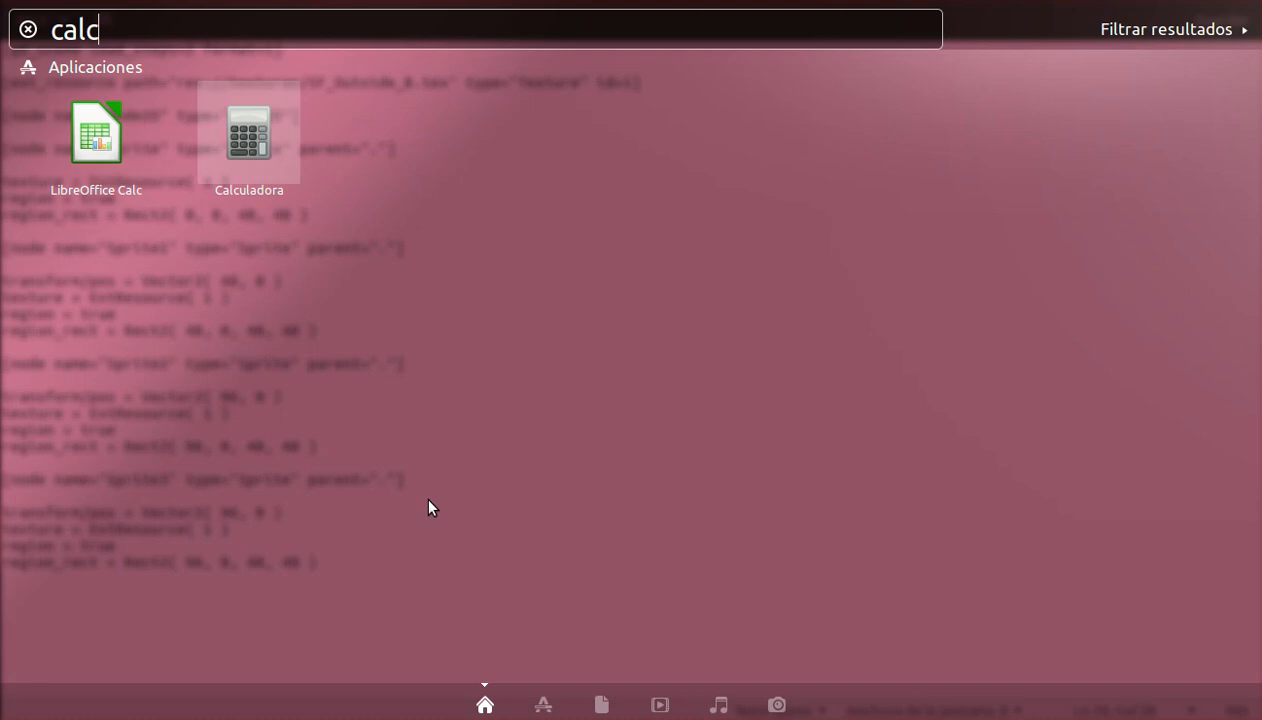
key("Return")
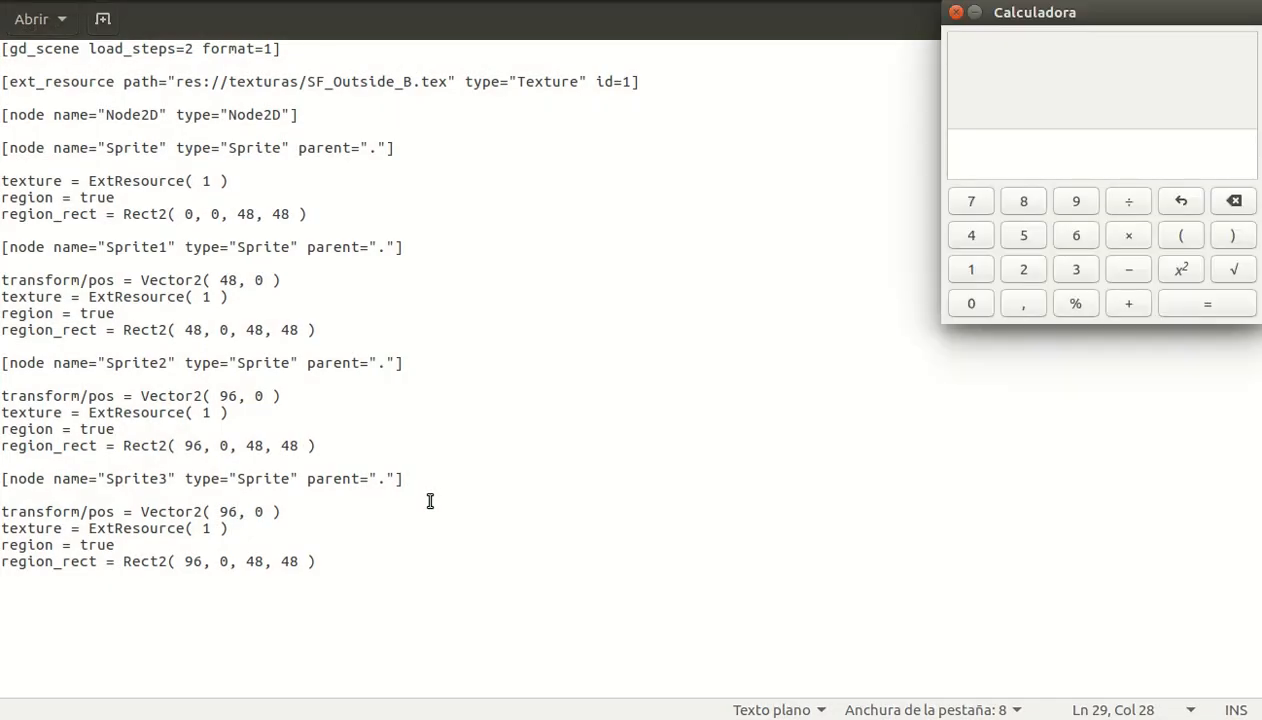
type("48+96")
key("Return")
Set the x value of Sprite3's transform/pos vector to 144 in prueba.tscn.
left_click(237, 508)
double_click(238, 507)
type("144")
Set the first value of Sprite3's region_rect to 144.
key("Down")
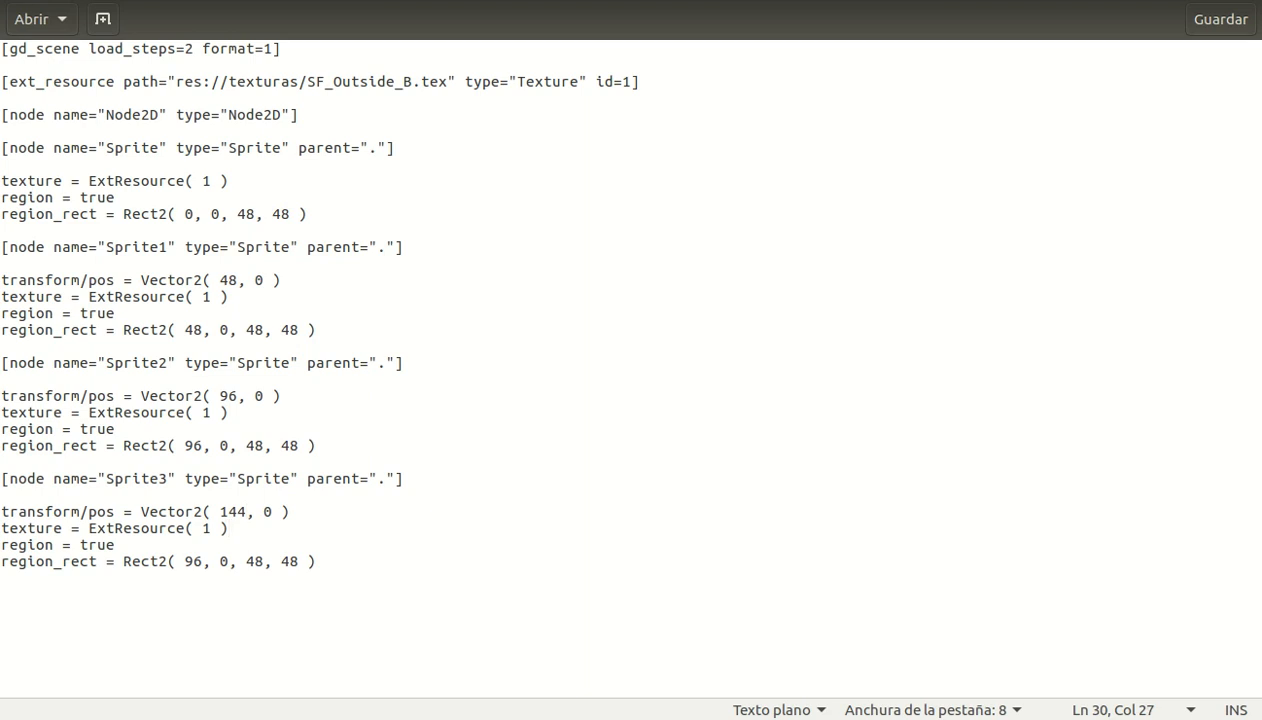
key("Down")
key("Down")
key("Left")
key("Left")
key("Left")
key("Left")
key("Left")
key("shift+Right")
key("shift+Right")
type("144")
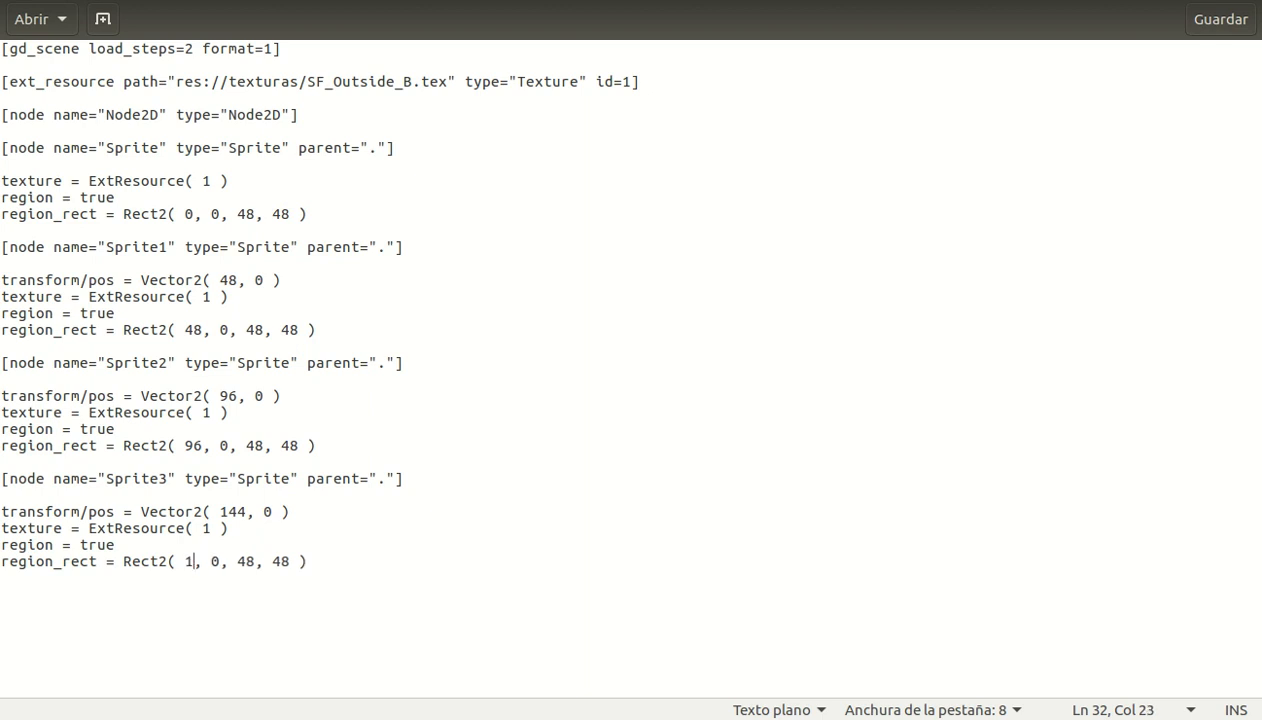
Duplicate the whole Sprite3 node block below itself at the end of prueba.tscn, separated by a blank line.
key("End")
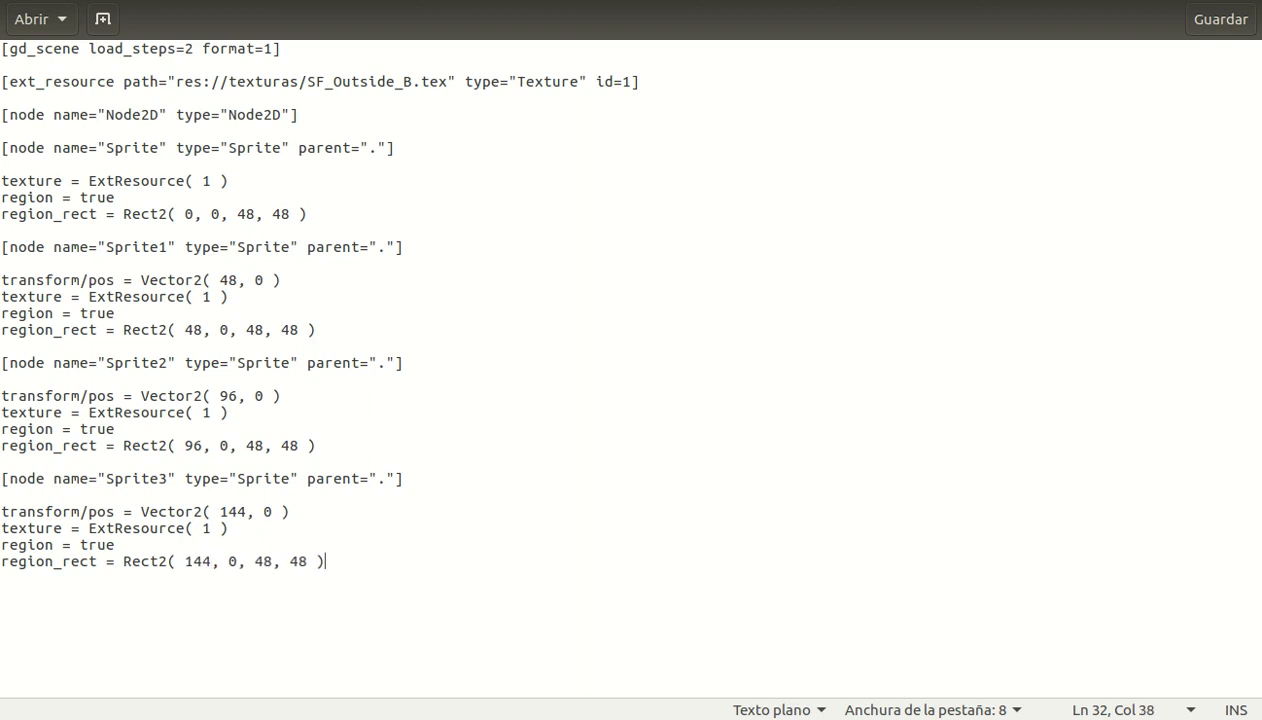
key("shift+Up")
key("shift+Up")
key("shift+Up")
key("shift+Up")
key("shift+Up")
key("shift+Home")
key("ctrl+c")
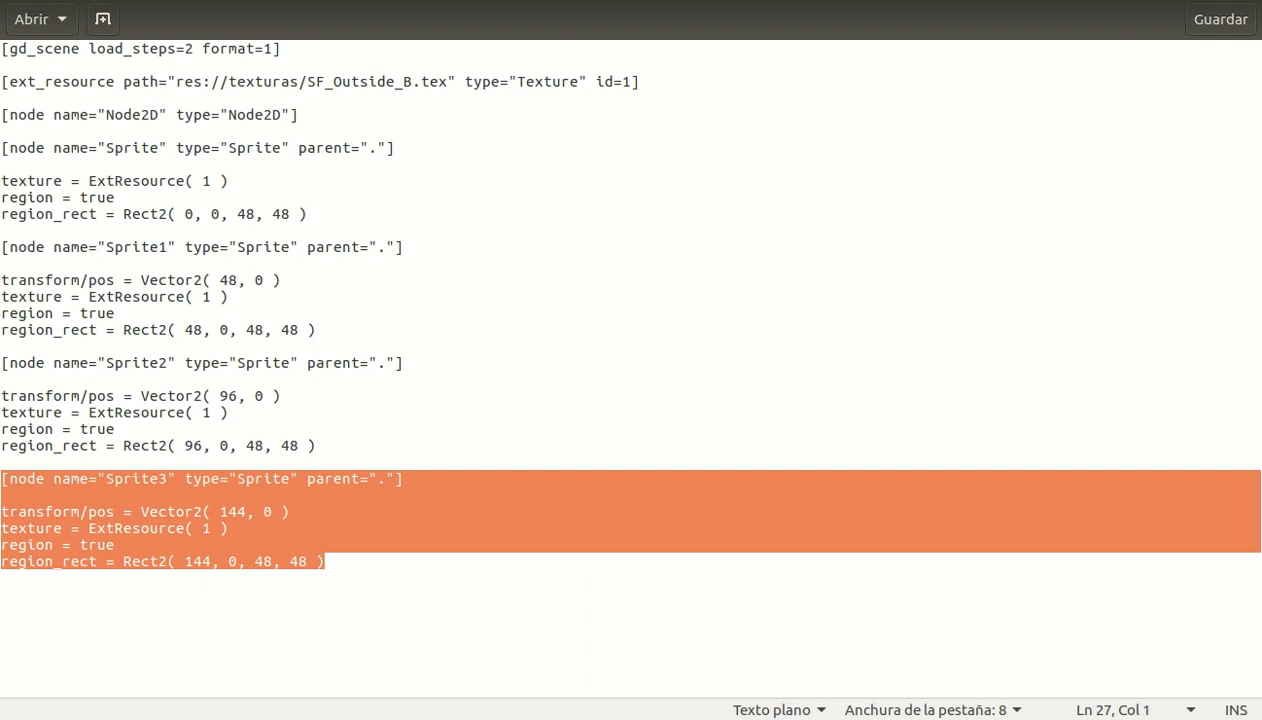
key("Right")
key("Return")
key("Return")
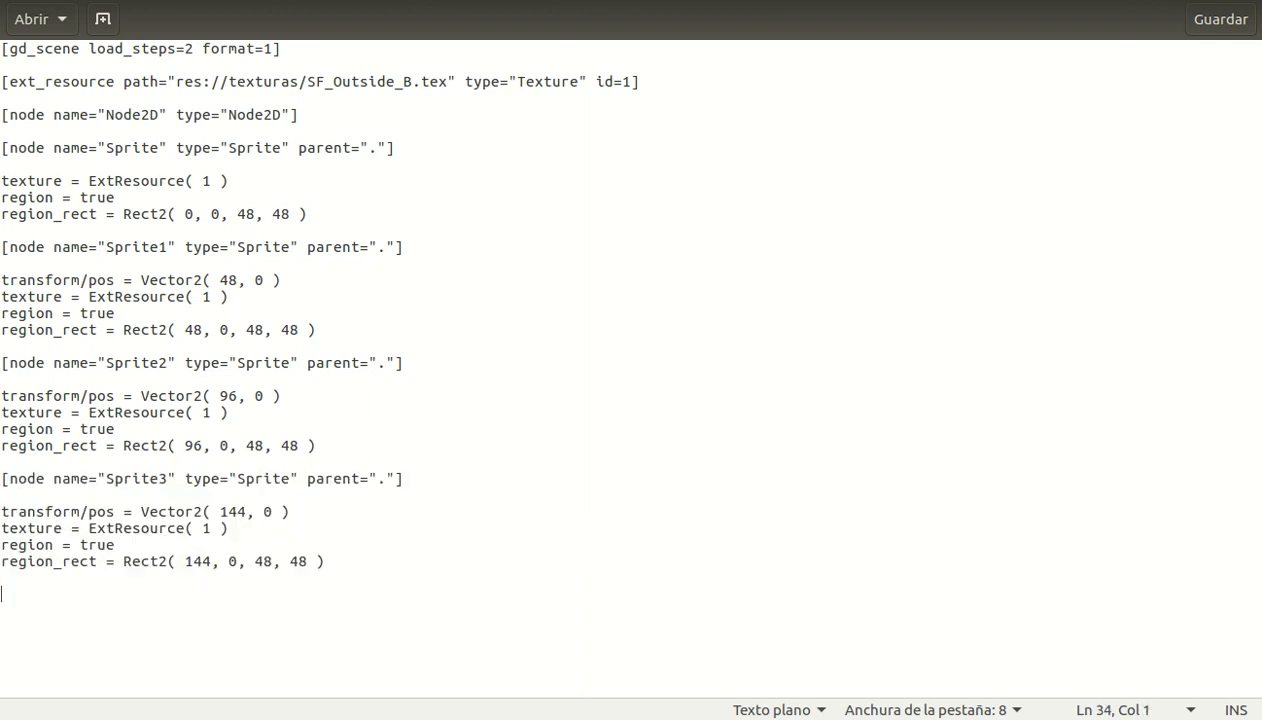
key("ctrl+v")
Rename the node in the last duplicated block to Sprite4.
key("Home")
key("Up")
key("Up")
key("Up")
key("Up")
key("Up")
key("Right")
key("Right")
key("Right")
key("Right")
key("Right")
key("Right")
key("Right")
key("Right")
key("Right")
key("Right")
key("Right")
key("Right")
key("Right")
key("Right")
key("Right")
key("Right")
key("Right")
key("Right")
key("Right")
key("BackSpace")
type("4")
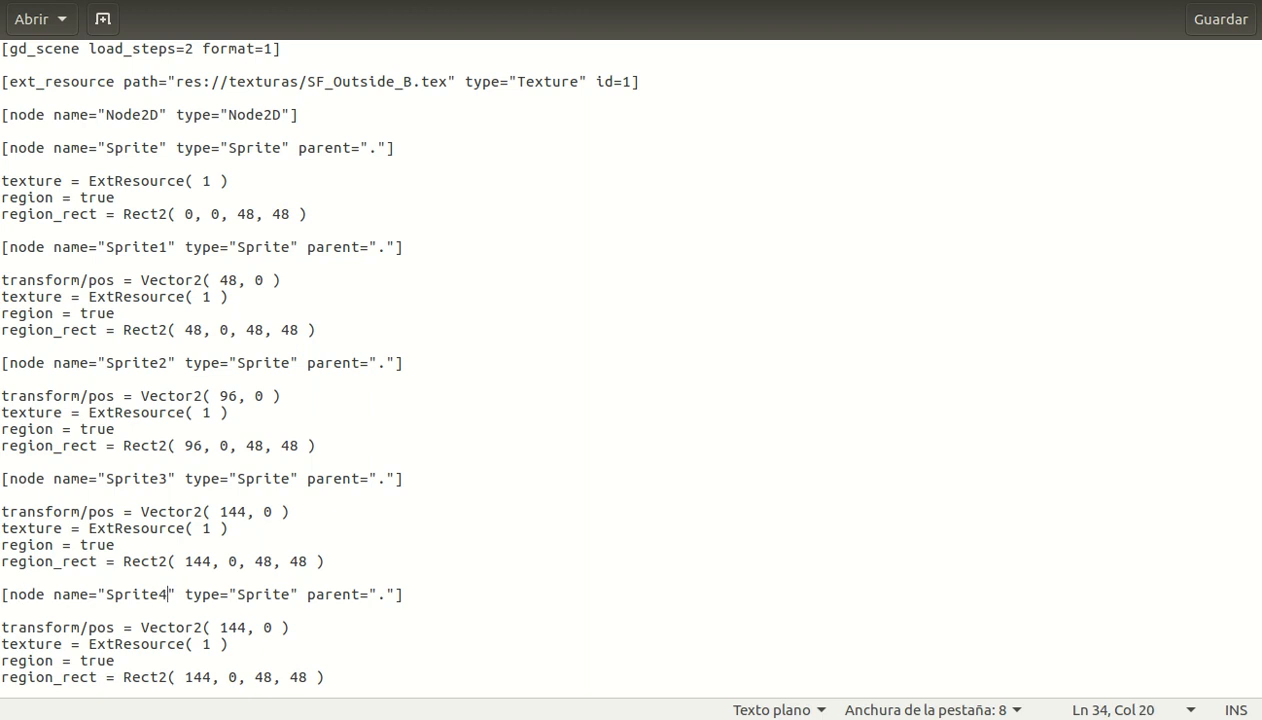
Add 48 to the last result in the calculator to get Sprite4's offset, then return to prueba.tscn.
key("Home")
key("Right")
key("Right")
key("Right")
key("Right")
key("Right")
key("Right")
key("Down")
key("Down")
key("Right")
key("Right")
key("Right")
key("Right")
key("Right")
key("Right")
key("alt+Tab")
type("+48")
key("Return")
key("alt+Tab")
Set the x value of Sprite4's transform/pos vector to 192.
key("Right")
key("Right")
key("Right")
key("Right")
key("Right")
key("Right")
key("Right")
key("Right")
key("Right")
key("Right")
key("Right")
key("Right")
key("Right")
key("Right")
key("Right")
key("Right")
key("shift+Left")
key("shift+Left")
key("shift+Left")
type("192")
Set the first value of Sprite4's region_rect to 192.
key("Down")
key("Down")
key("Down")
key("Left")
key("Left")
key("Left")
key("Left")
key("shift+Left")
key("shift+Left")
type("92")
Save prueba.tscn and close the text editor.
key("Up")
key("Up")
key("Up")
key("Up")
key("Up")
key("Up")
key("Up")
key("Down")
key("Down")
key("Down")
key("Down")
key("Down")
key("Down")
key("Down")
key("End")
key("ctrl+s")
left_click(0, 0)
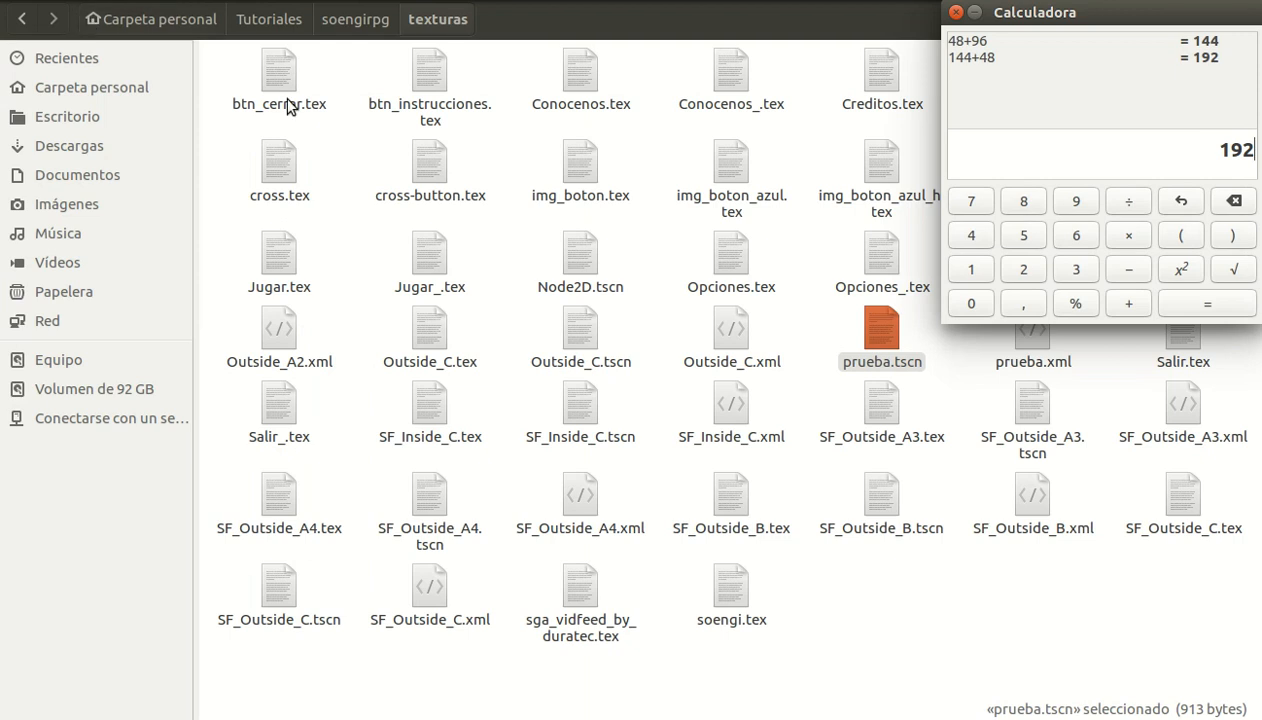
Launch the Godot v2.1.4 executable from the Tutoriales folder and open the SoengiRPG project.
left_click(374, 171)
key("alt+Up")
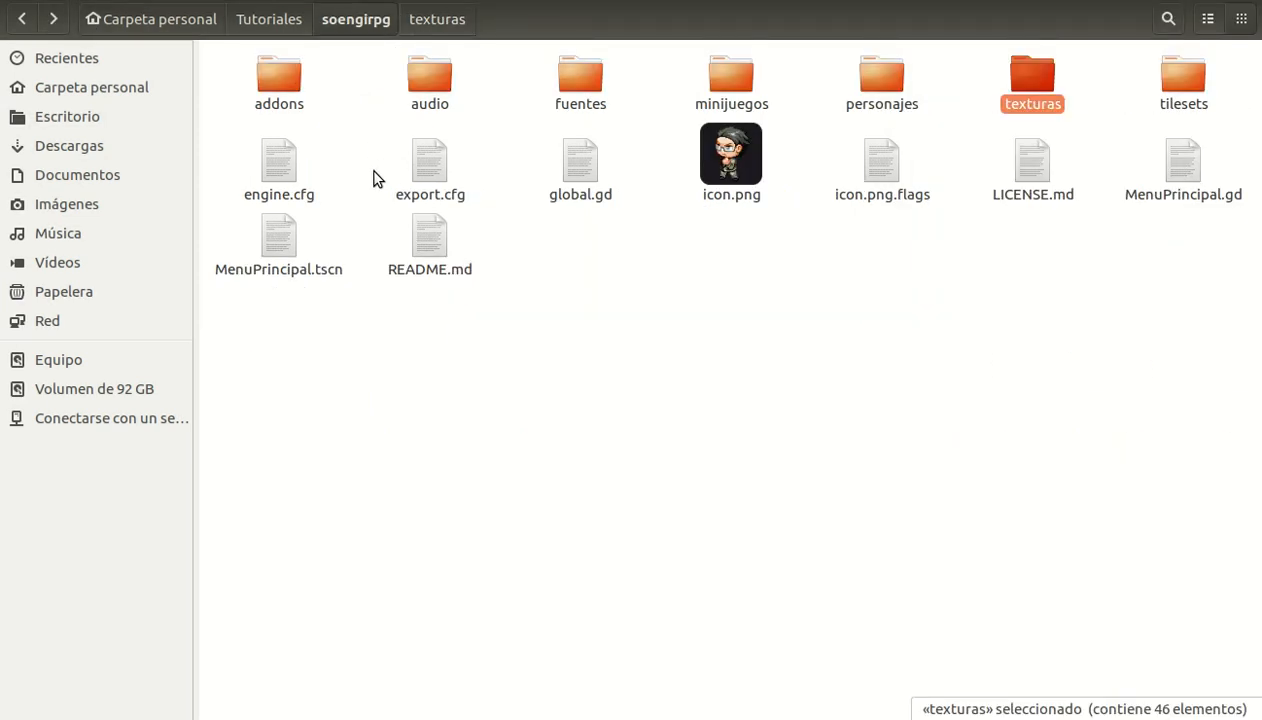
key("alt+Up")
key("Right")
key("Return")
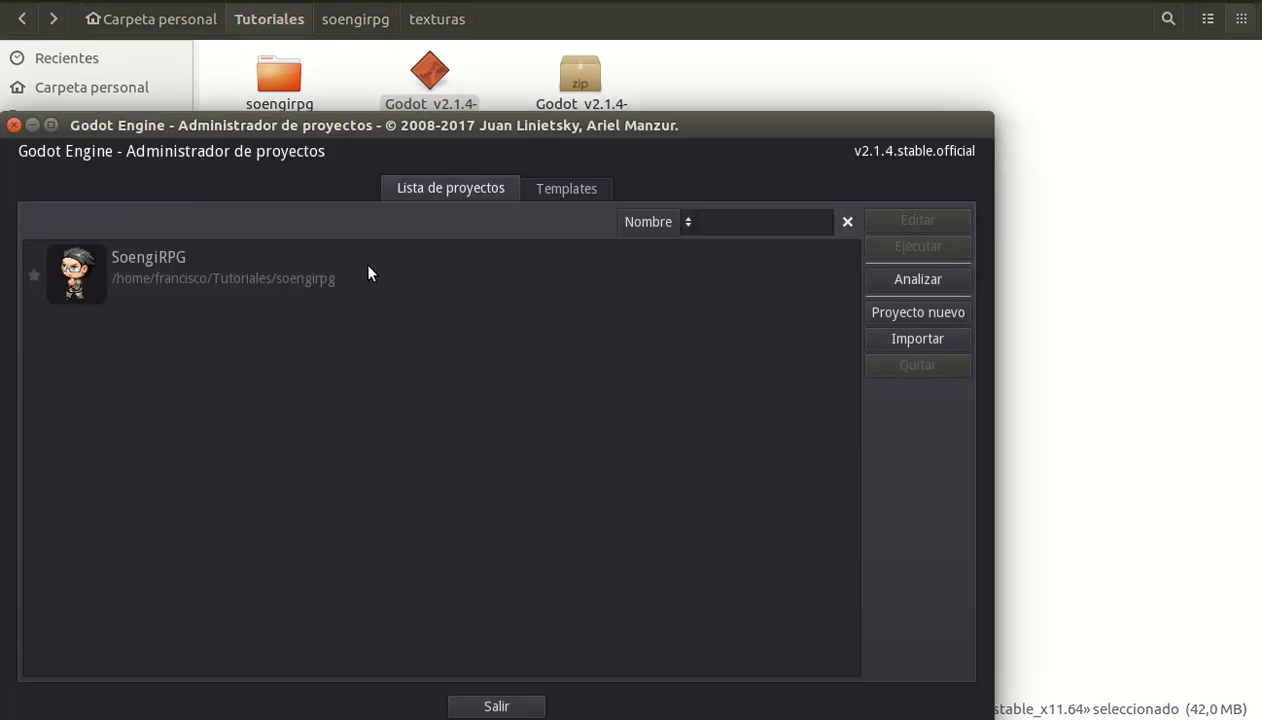
double_click(370, 272)
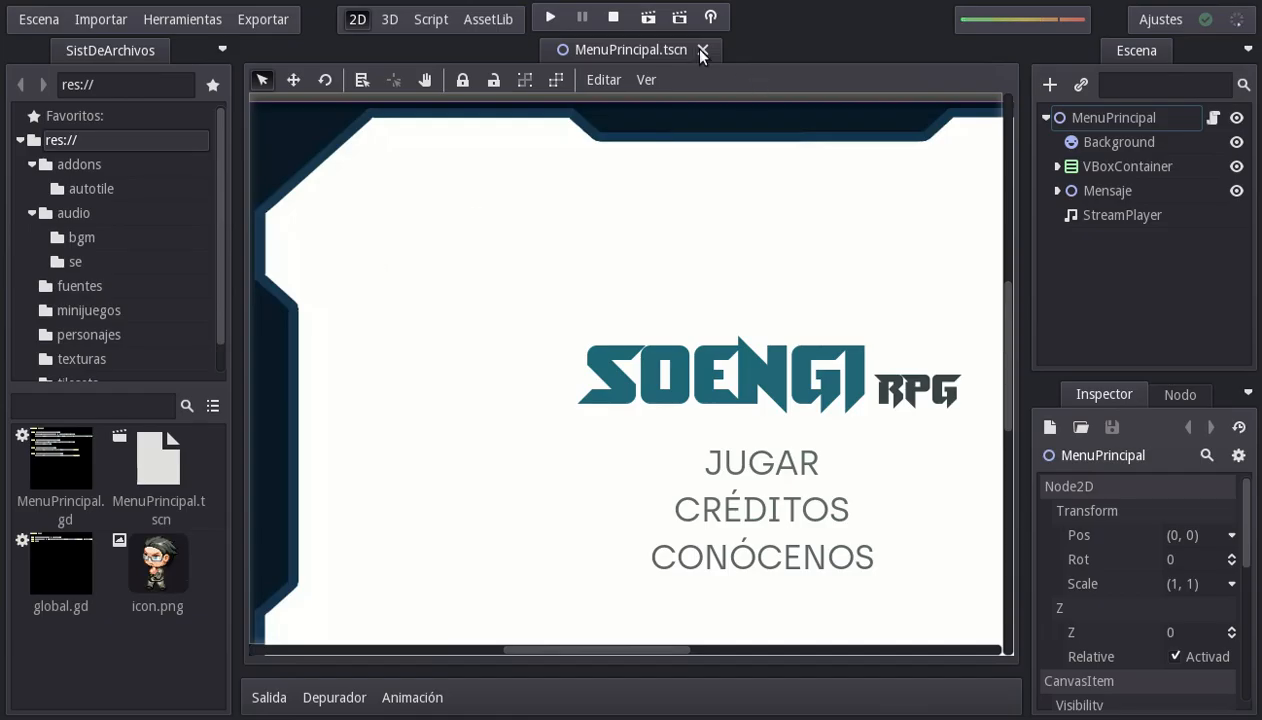
Close the MenuPrincipal.tscn scene and open prueba.tscn from the project's texturas folder.
left_click(702, 50)
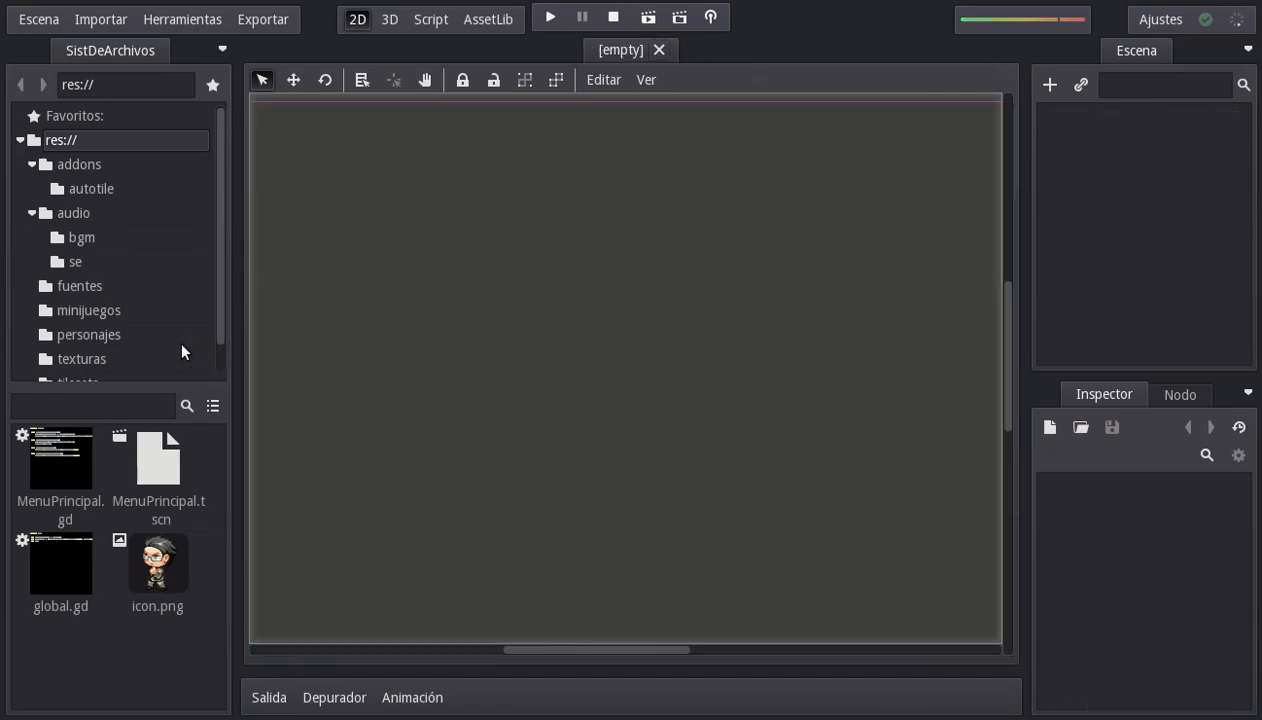
left_click(137, 361)
left_click_drag(214, 450, 220, 678)
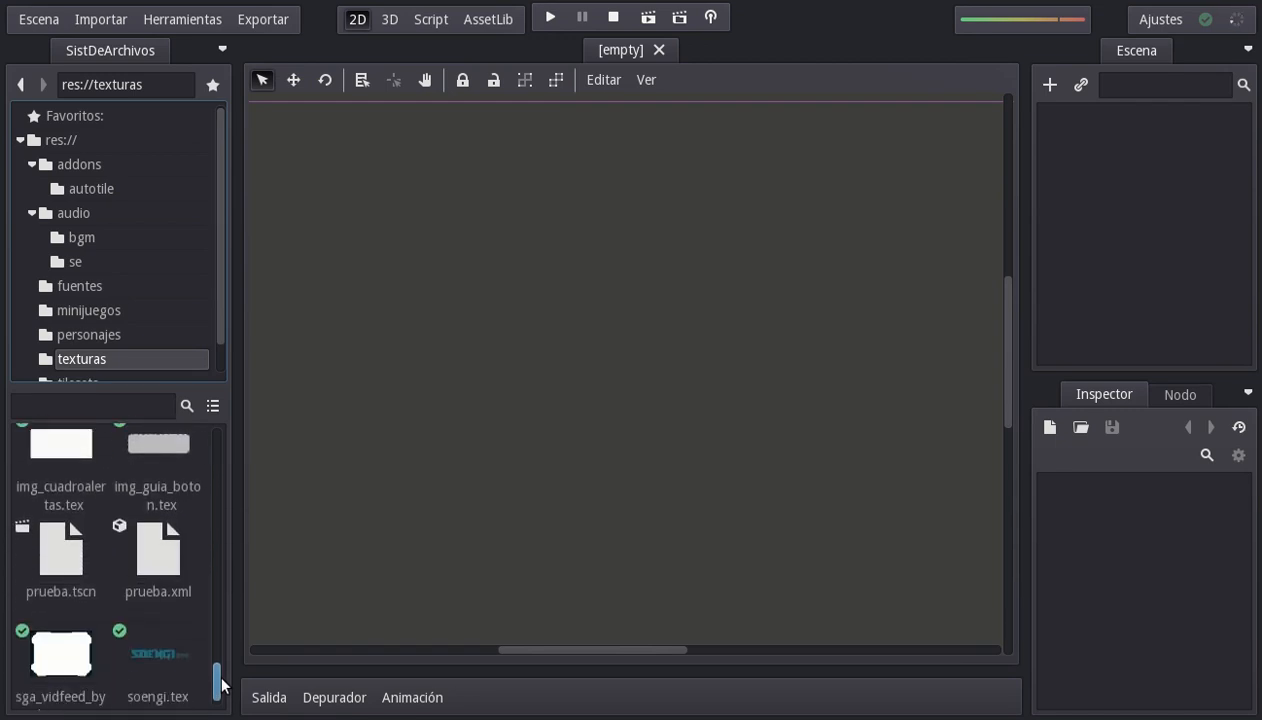
double_click(61, 566)
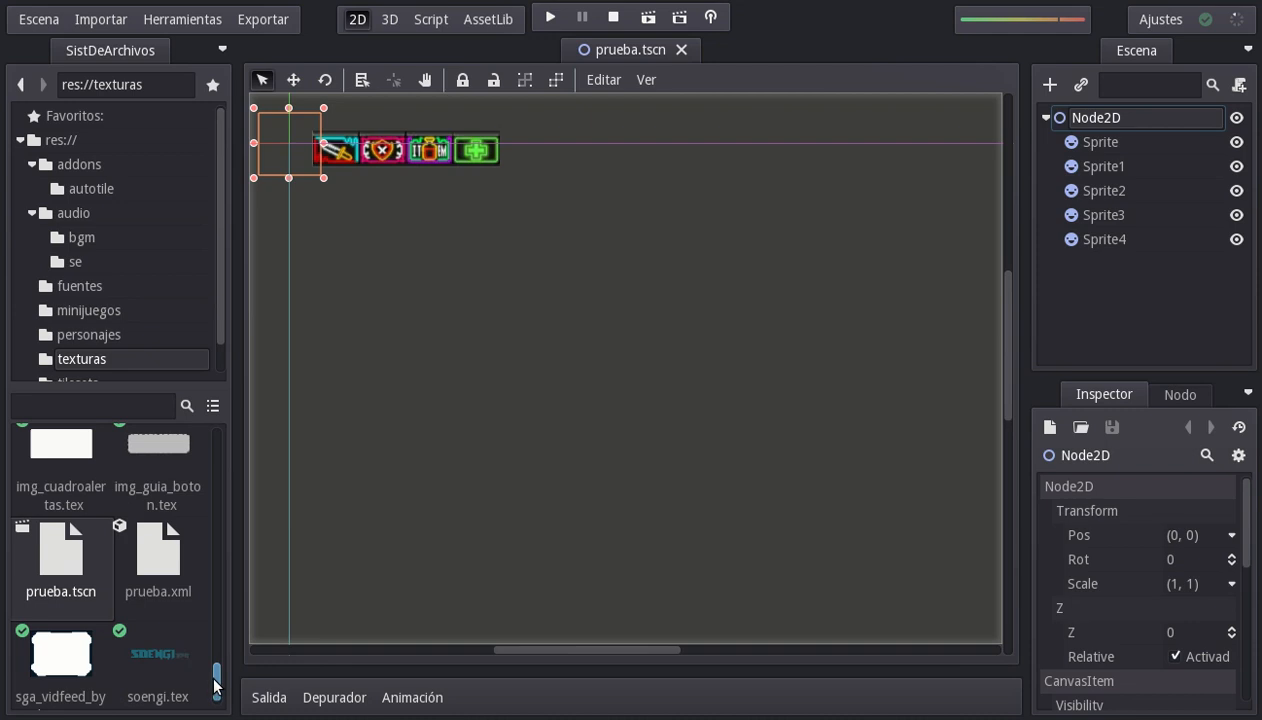
left_click_drag(212, 688, 217, 642)
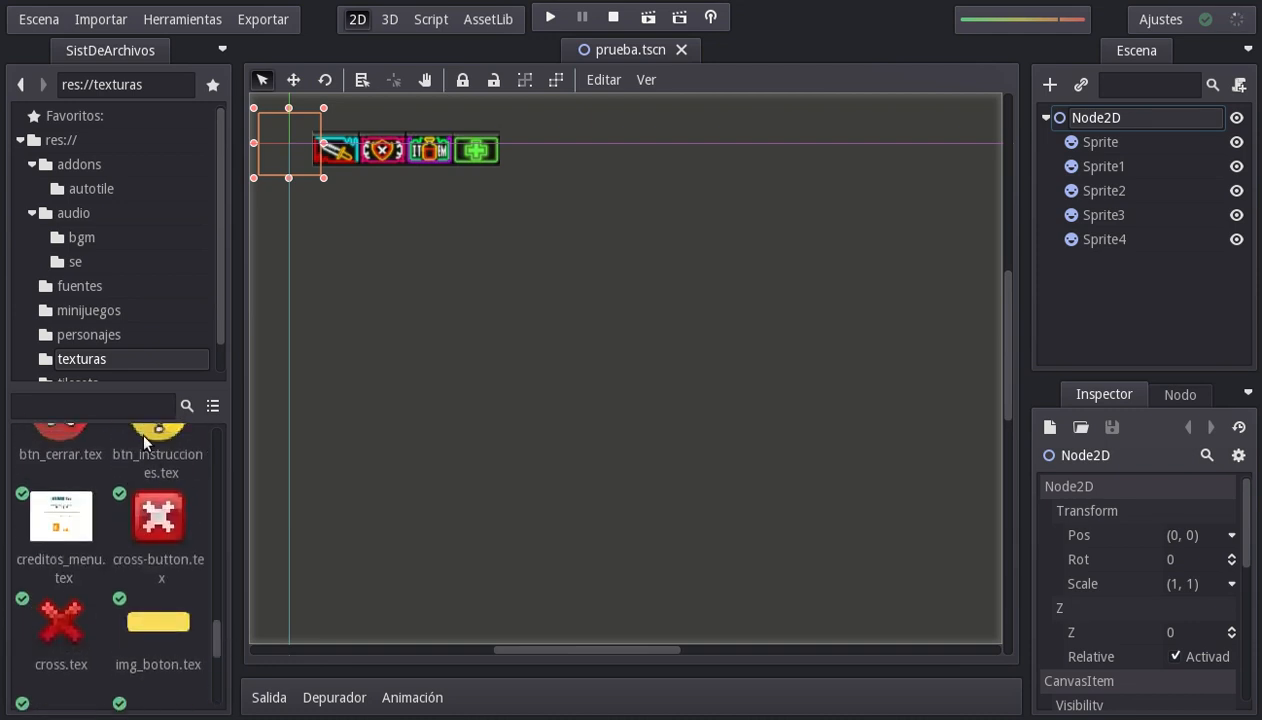
left_click(133, 410)
type("node")
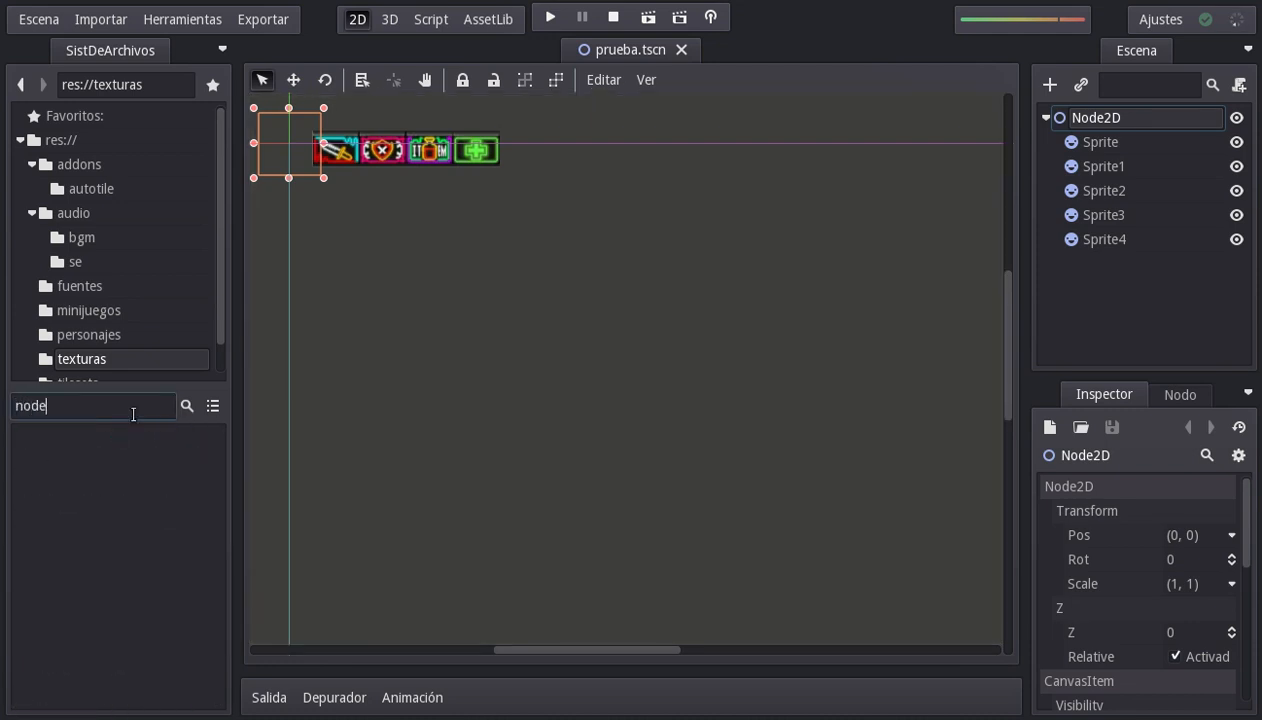
key("BackSpace")
key("BackSpace")
key("BackSpace")
key("BackSpace")
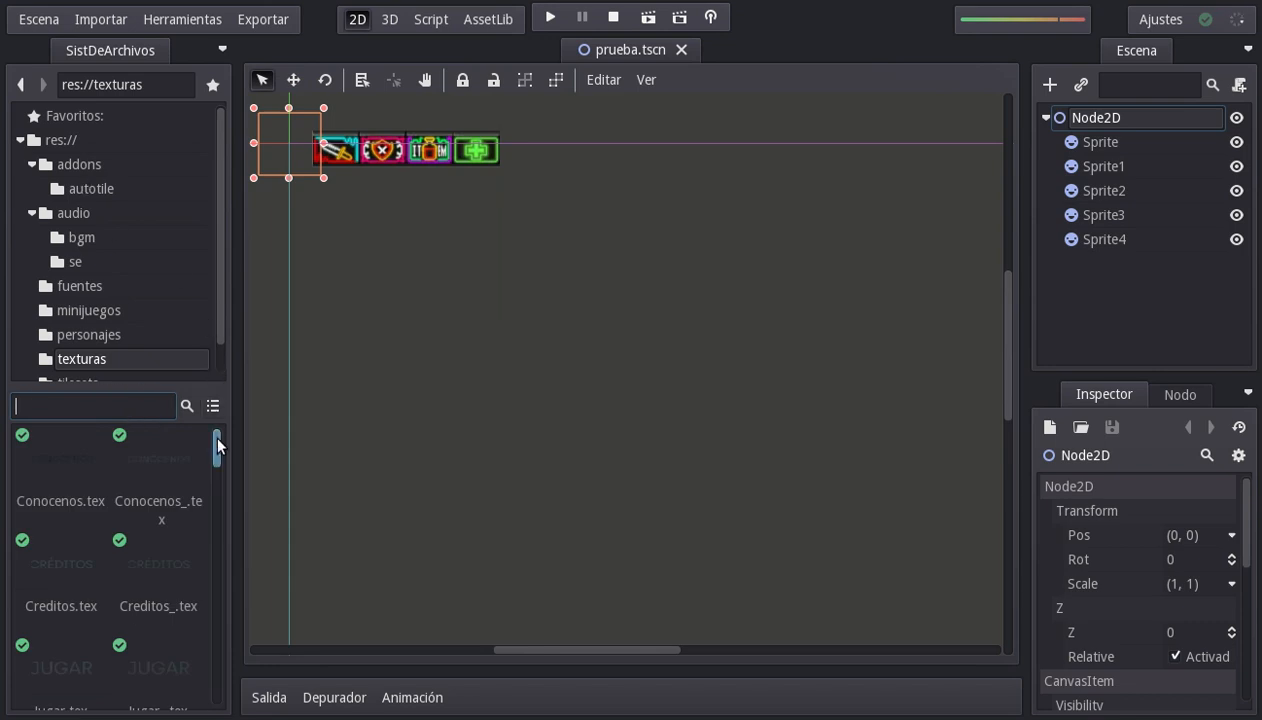
Open Node2D.tscn from the texturas folder and select its TileMap node to show the available tiles.
left_click_drag(216, 440, 214, 458)
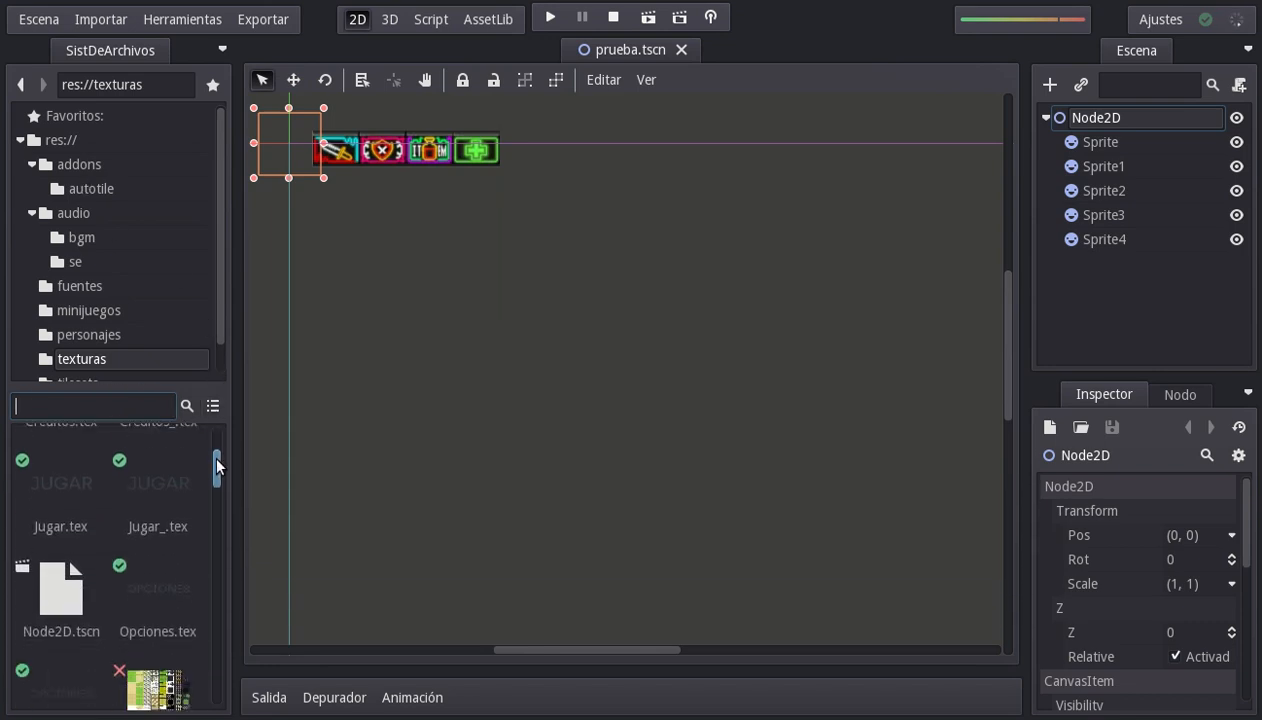
left_click(47, 597)
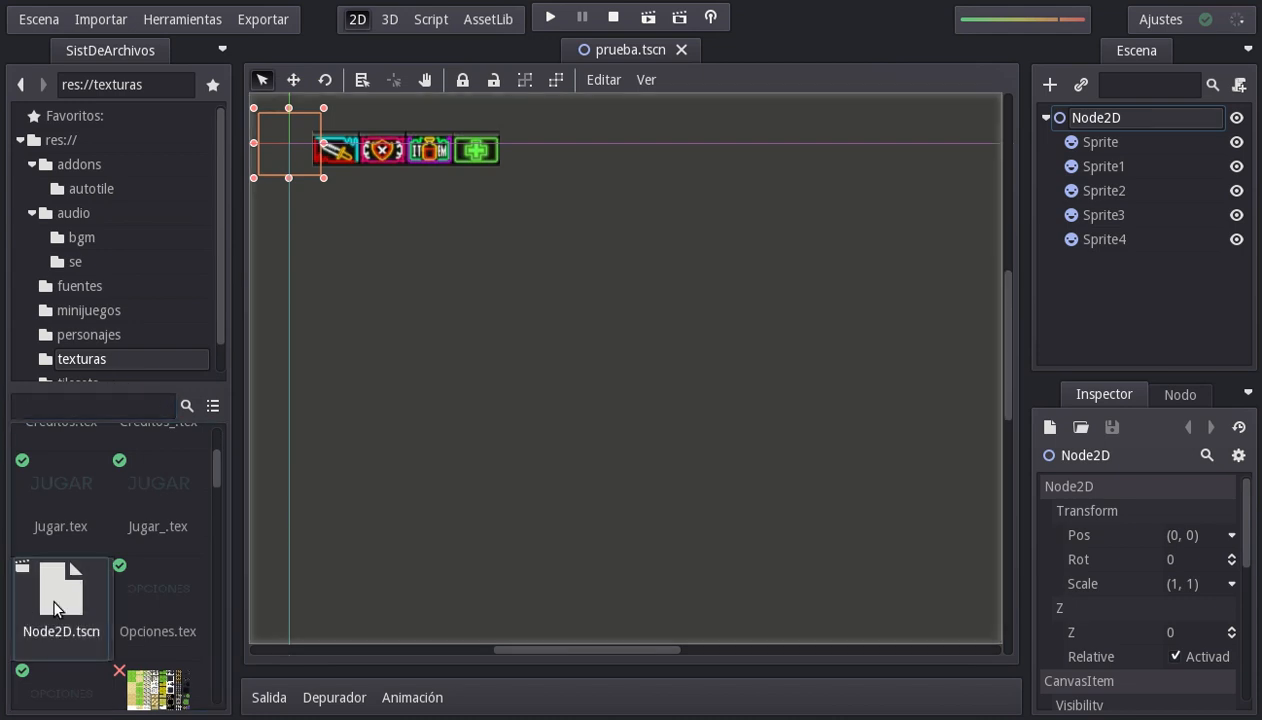
double_click(52, 597)
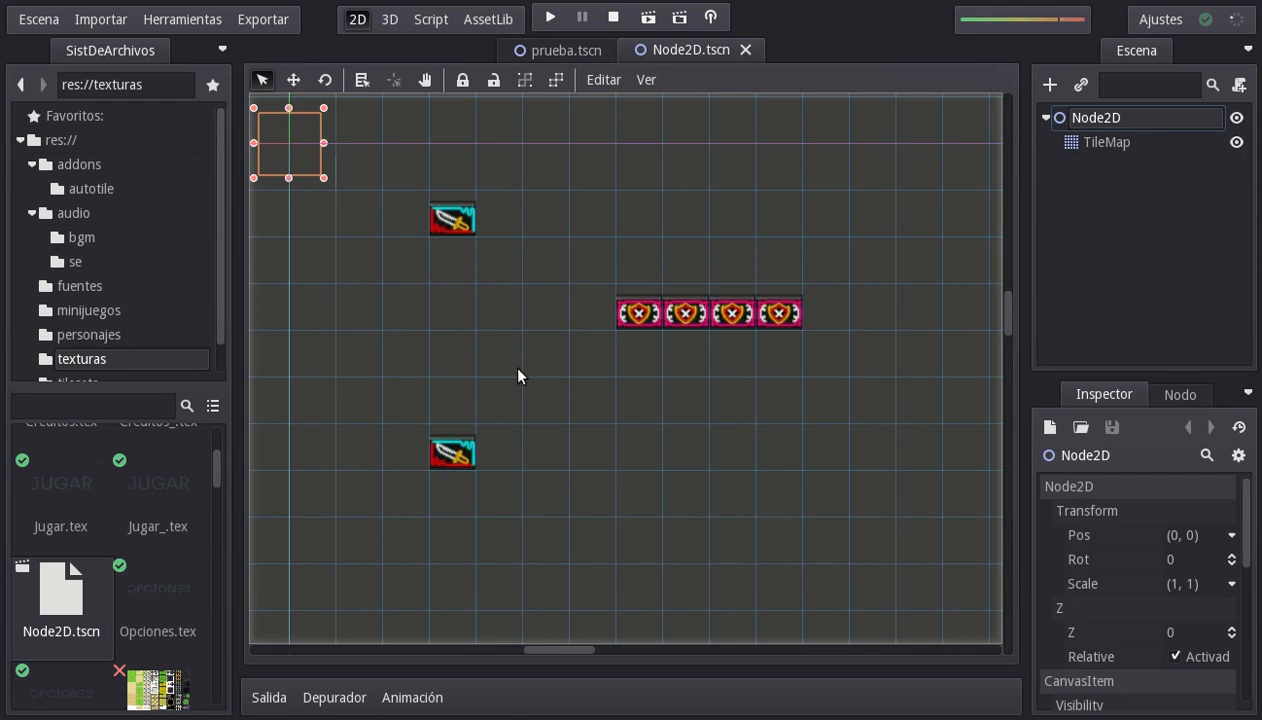
left_click(1100, 142)
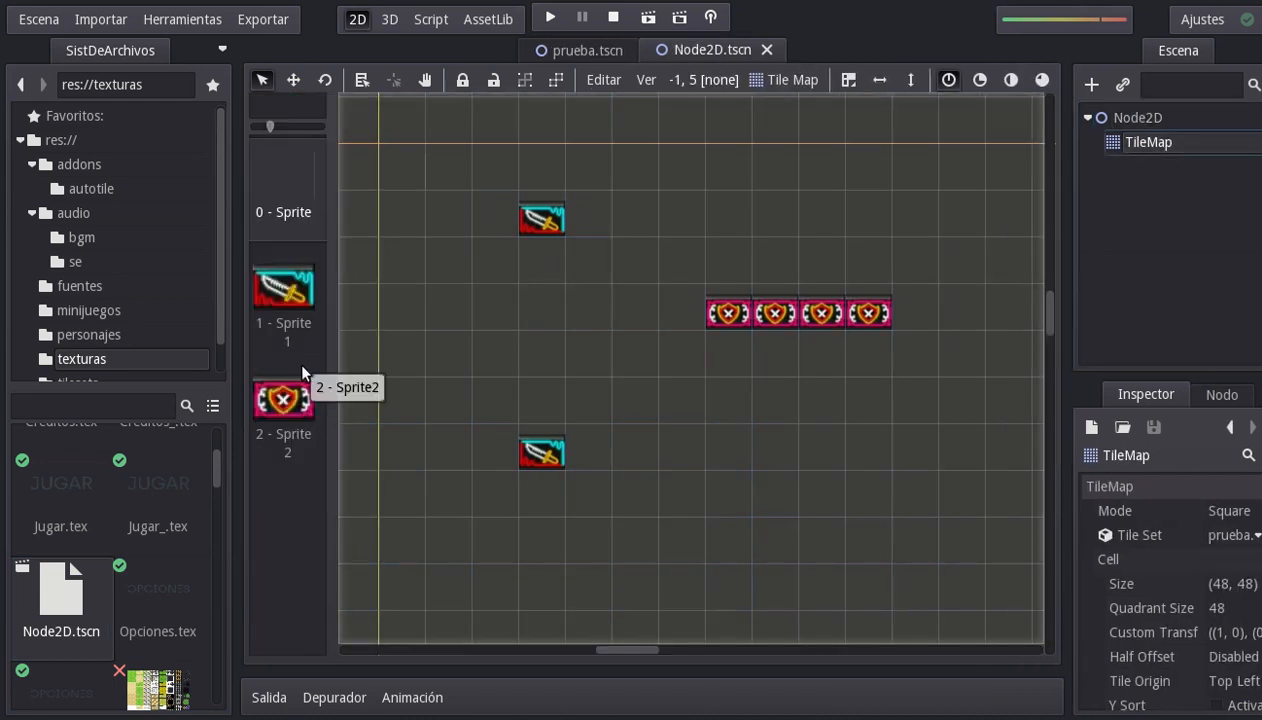
Export the prueba.tscn scene as a tile set over texturas/prueba.xml, with merging with existing turned off.
left_click(590, 50)
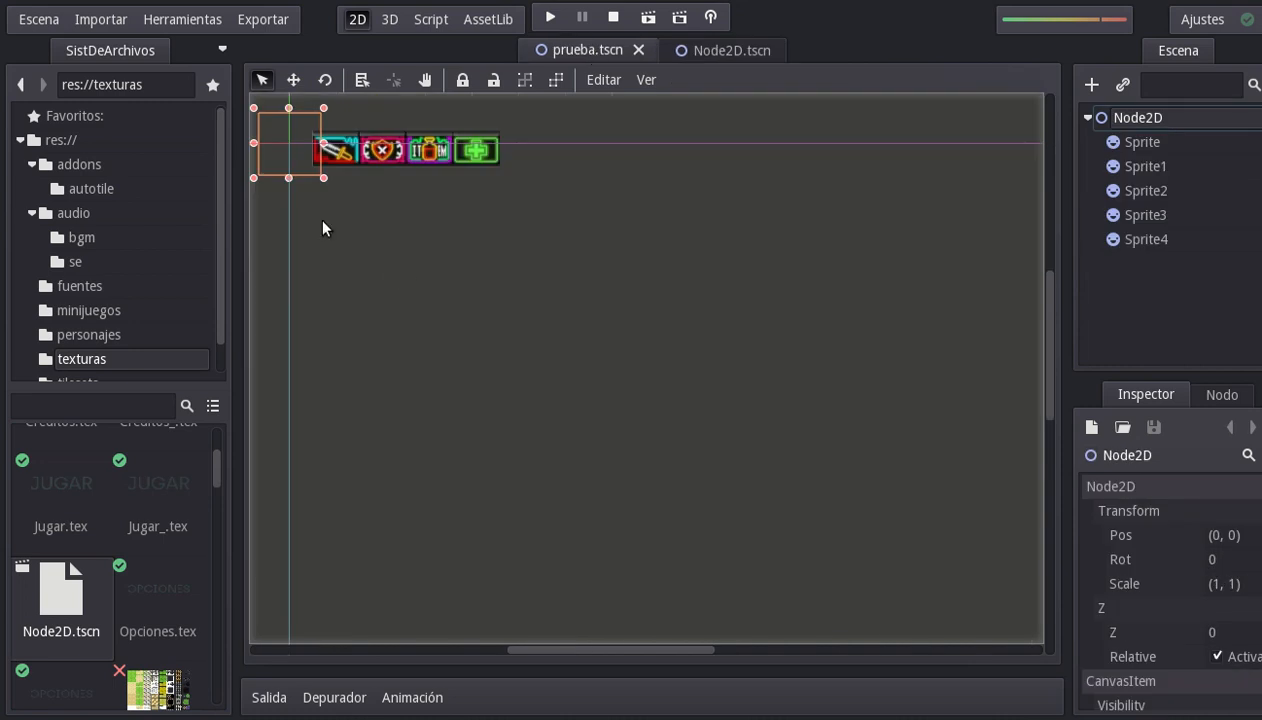
left_click(38, 22)
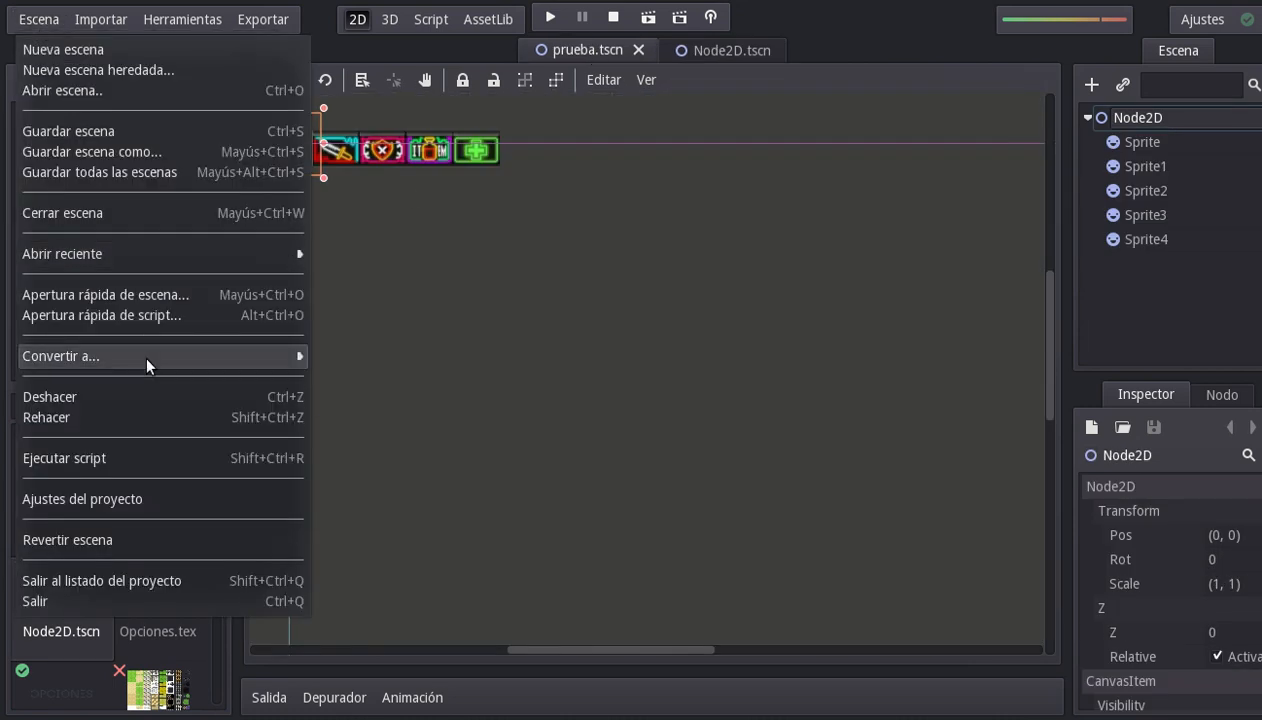
mouse_move(144, 356)
left_click(368, 415)
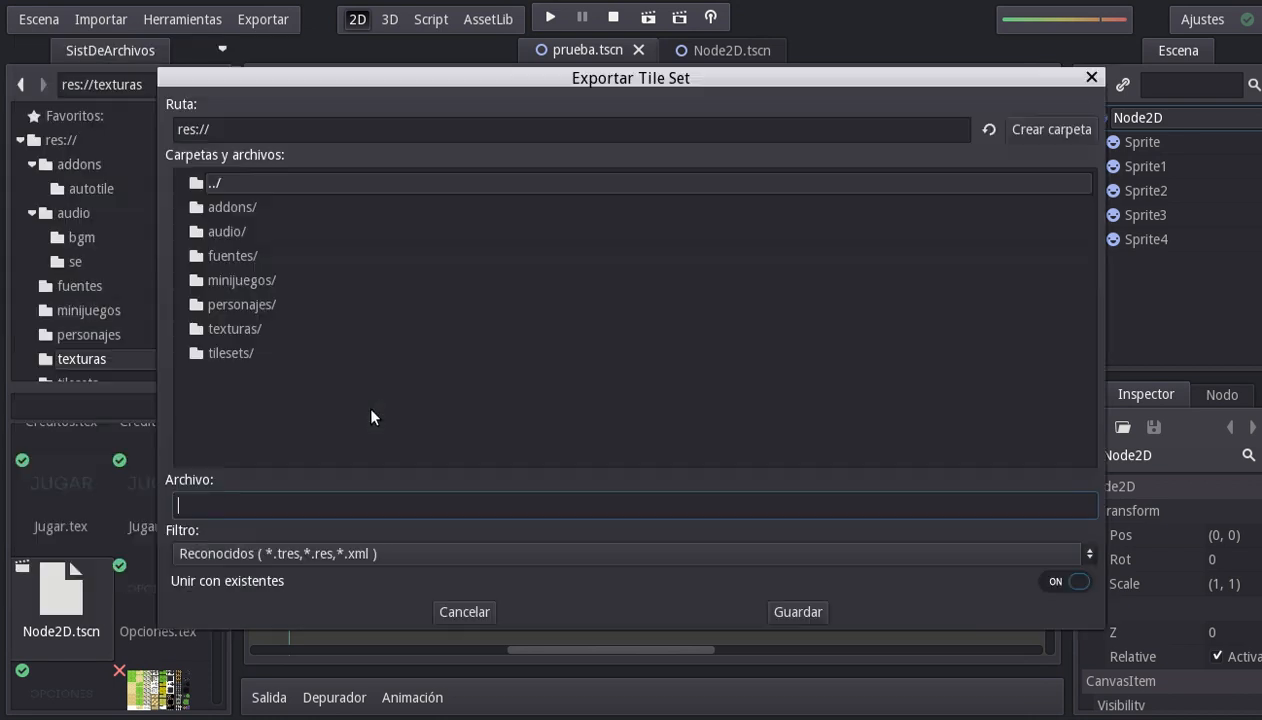
double_click(234, 329)
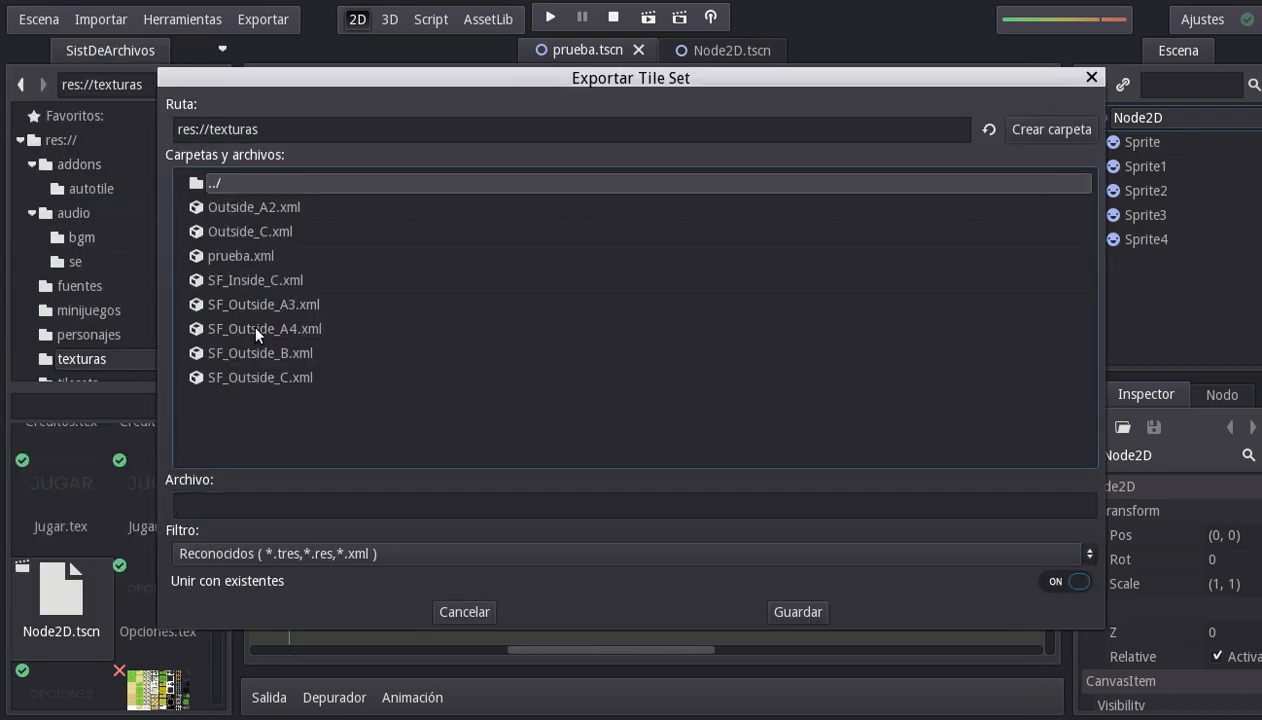
left_click(256, 255)
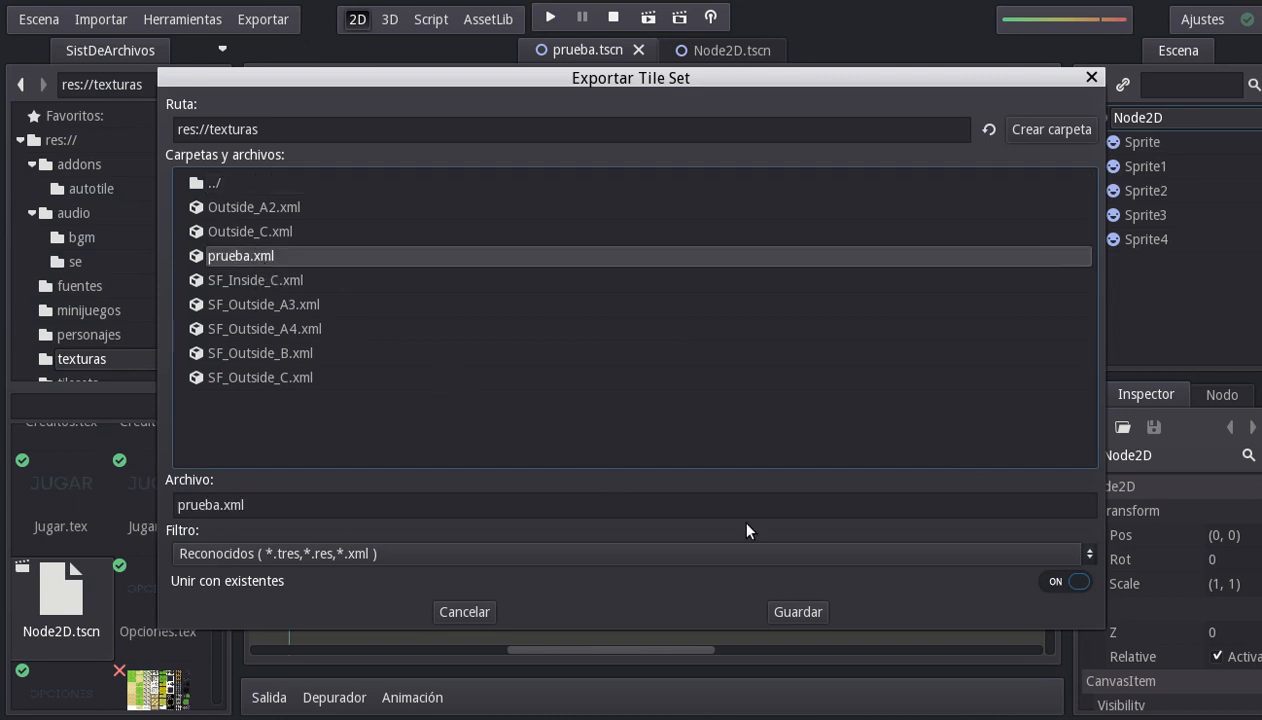
left_click(1068, 586)
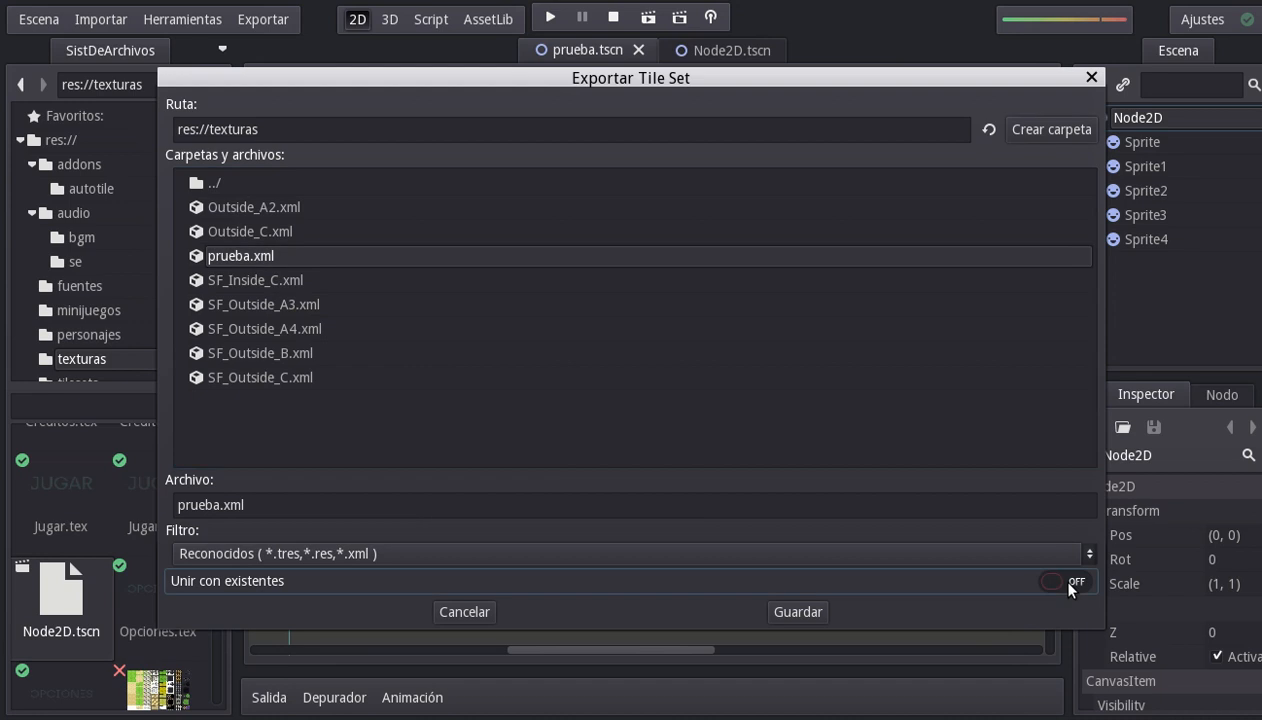
left_click(799, 612)
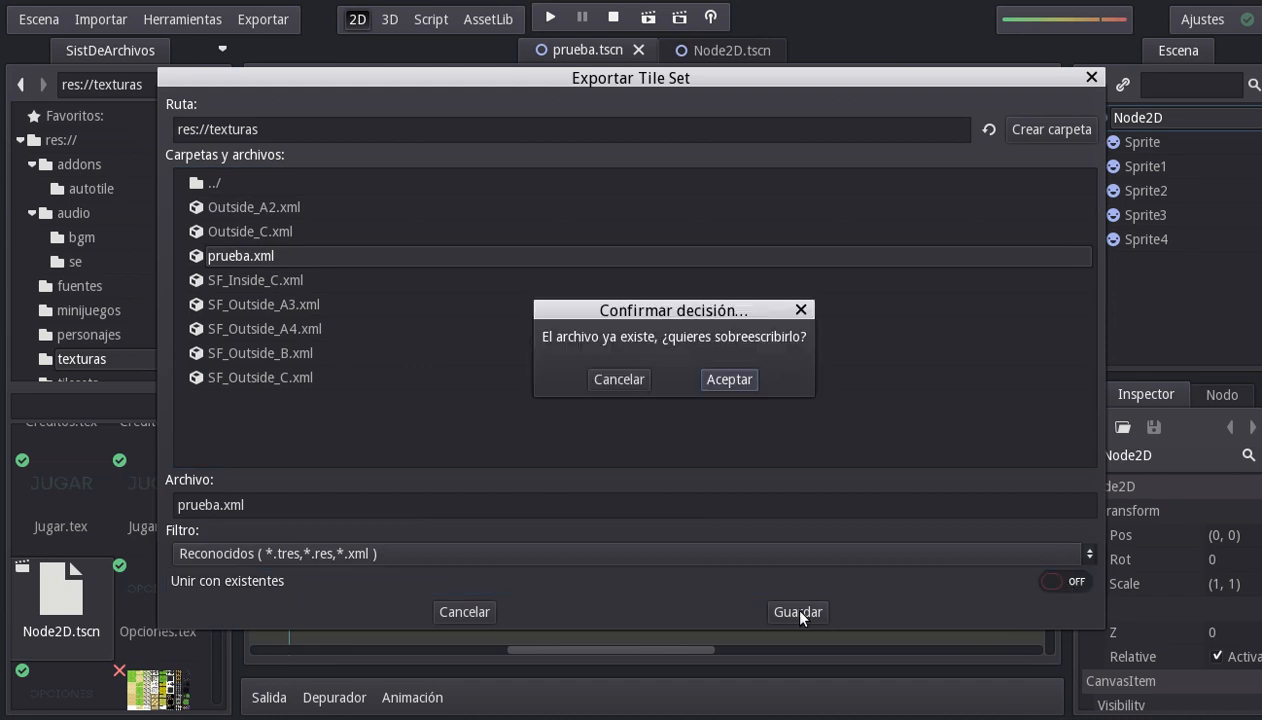
left_click(729, 381)
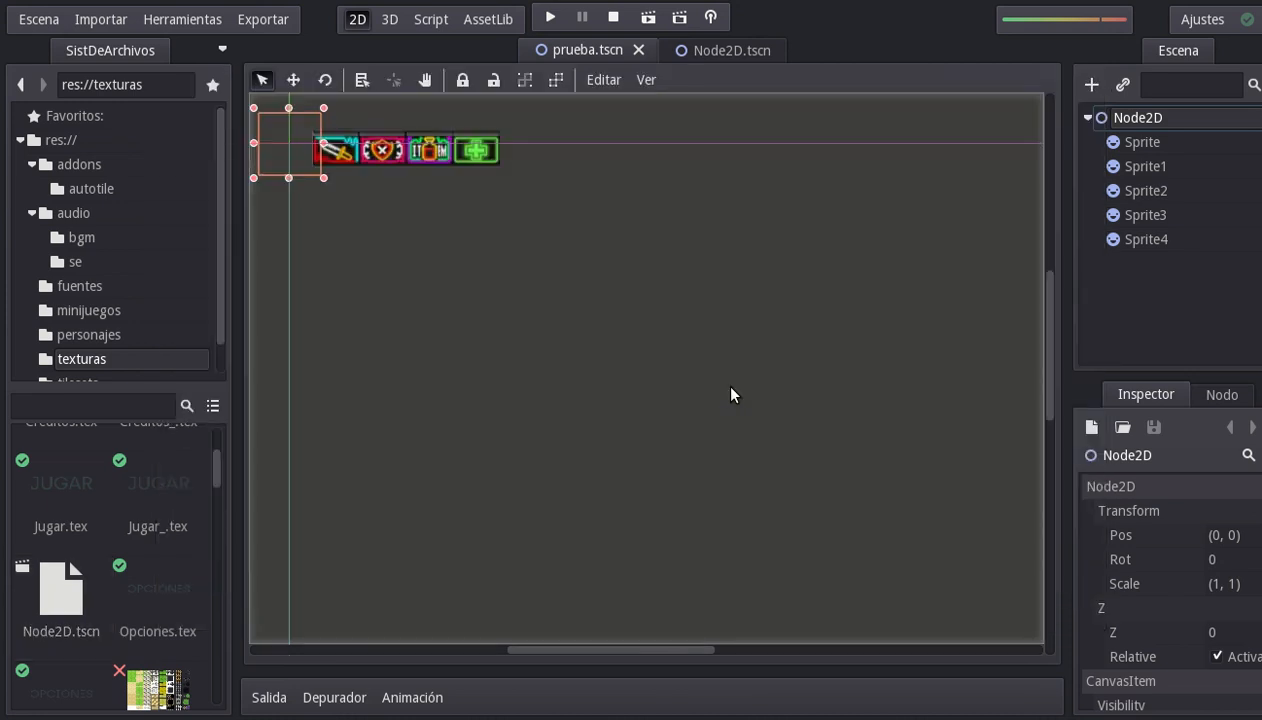
Close prueba.tscn, place one Sprite4 tile and one Sprite3 tile in Node2D.tscn's TileMap, and save the scene.
left_click(639, 50)
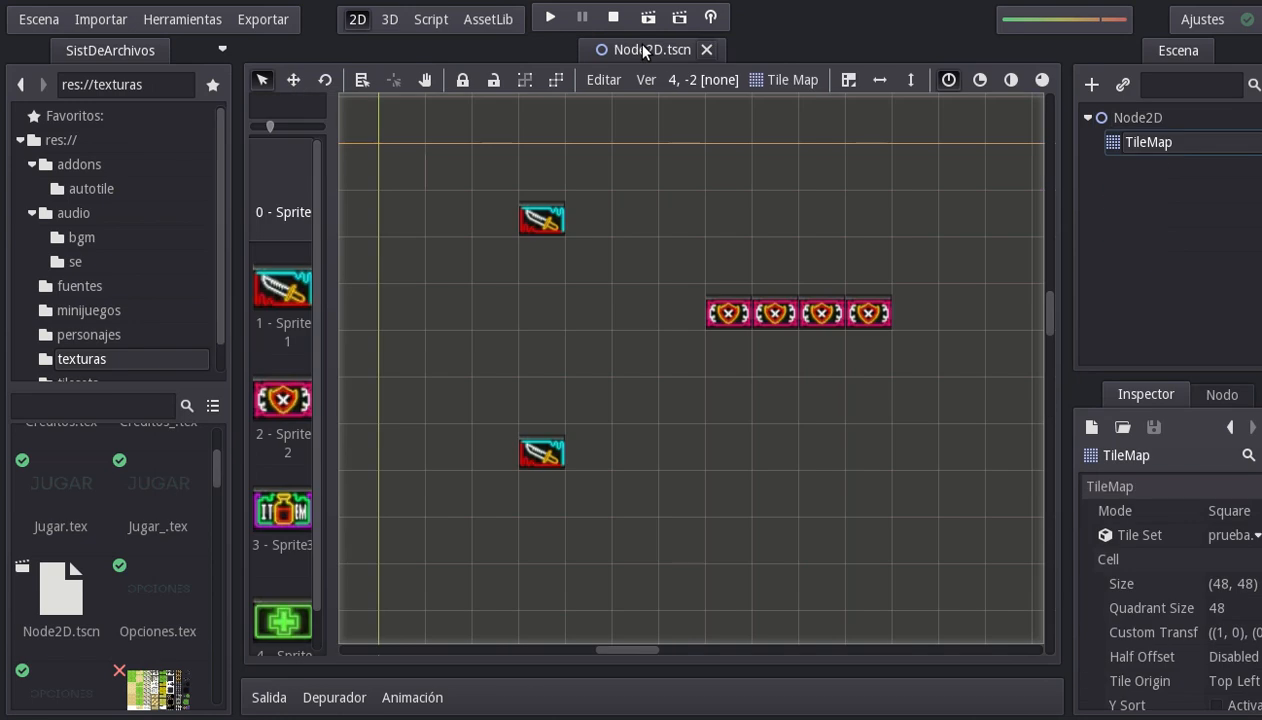
left_click_drag(315, 346, 315, 434)
left_click(282, 580)
left_click(684, 452)
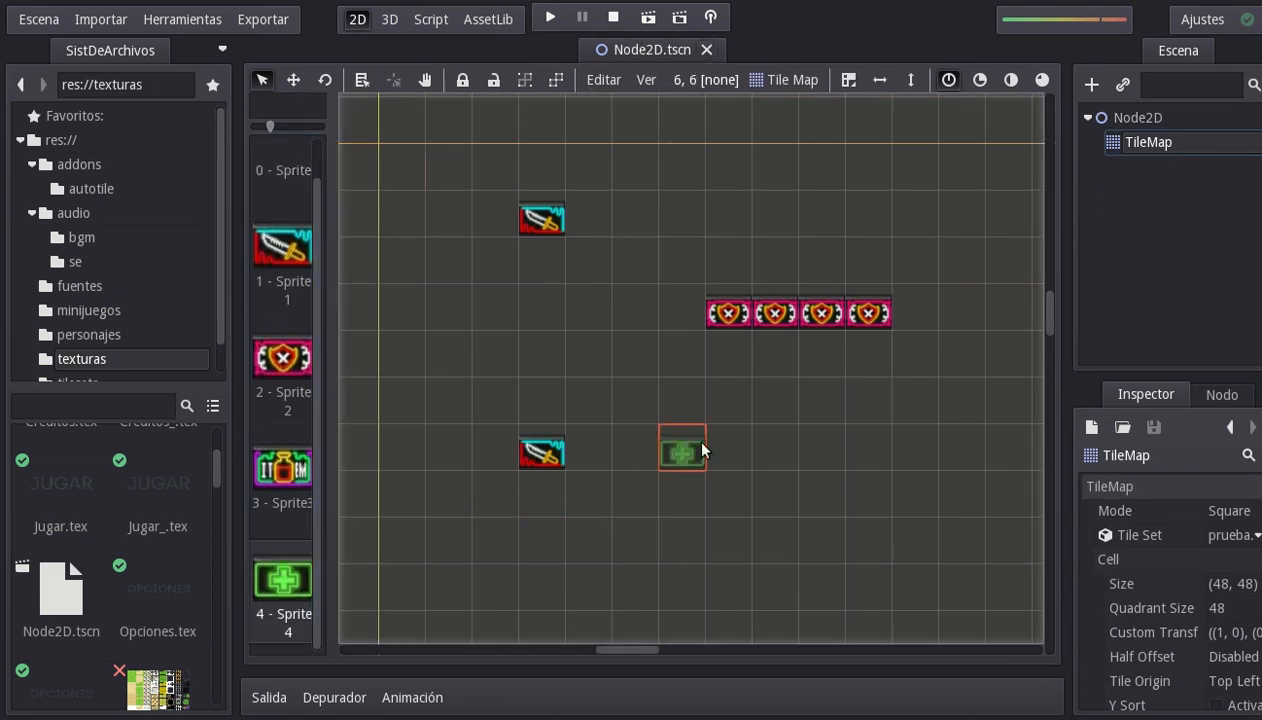
left_click(283, 468)
left_click(791, 418)
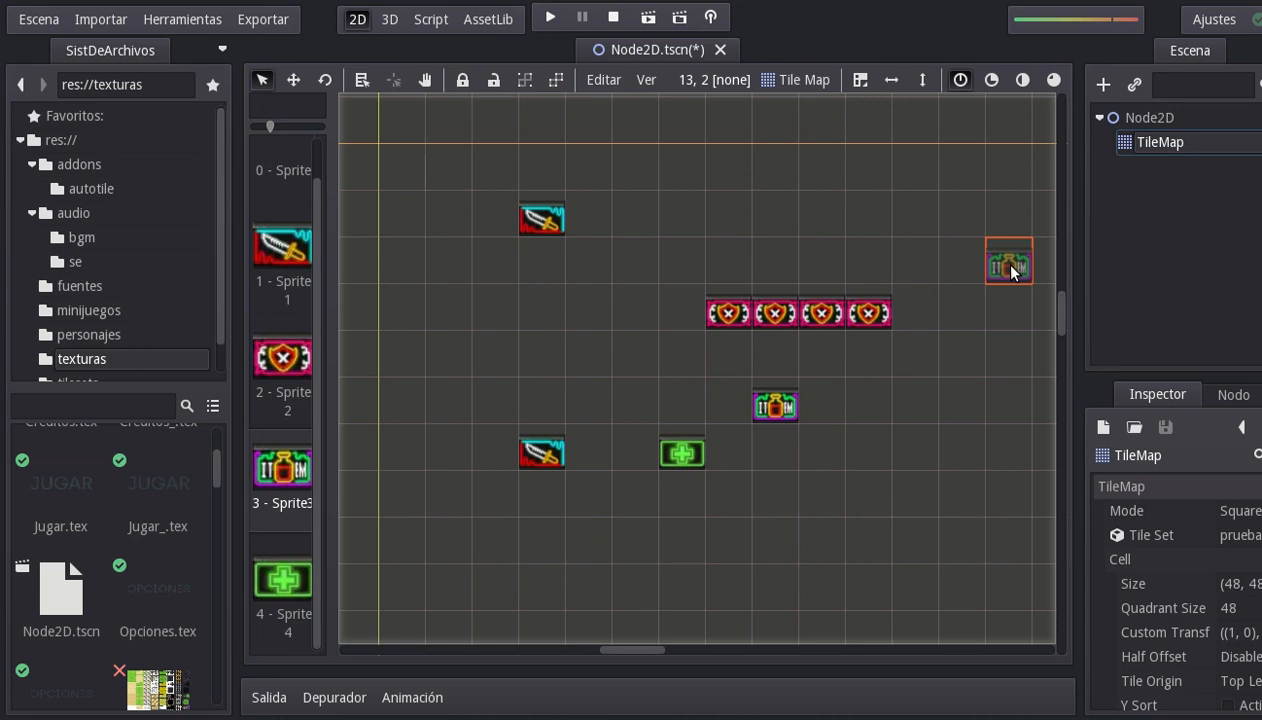
key("ctrl+s")
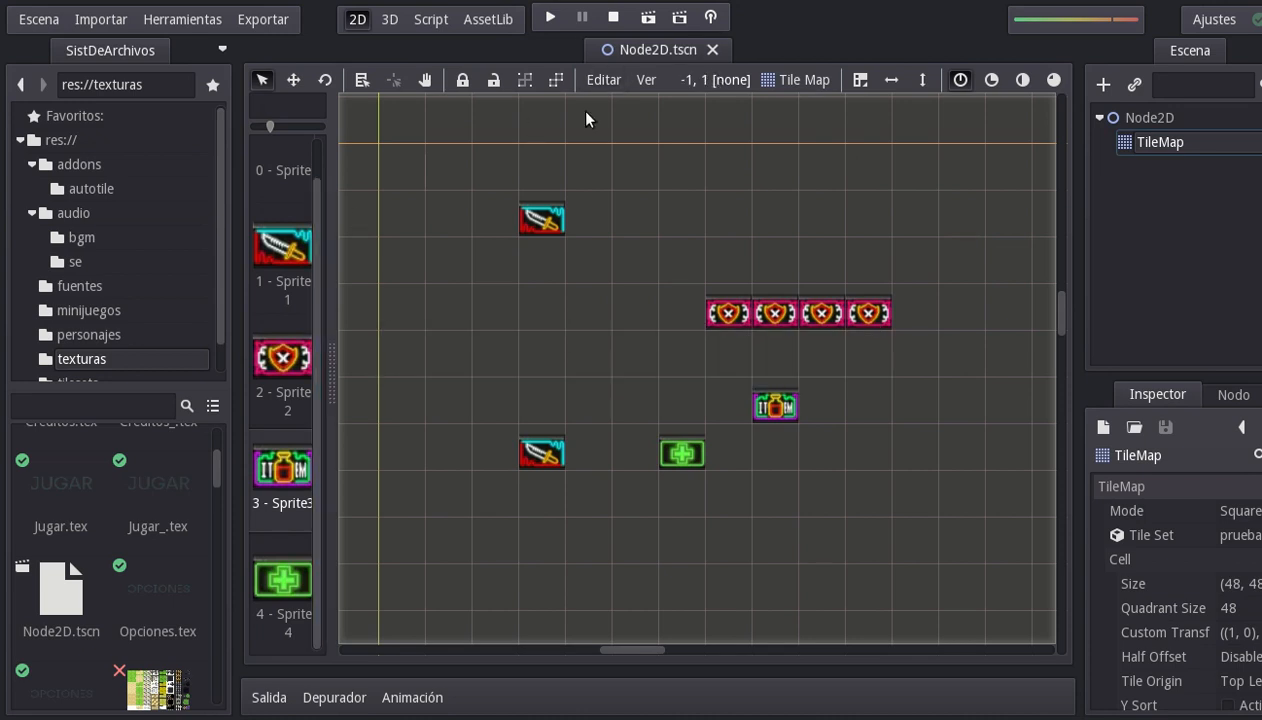
Close the Node2D.tscn scene and open prueba.tscn from the texturas folder.
left_click(712, 50)
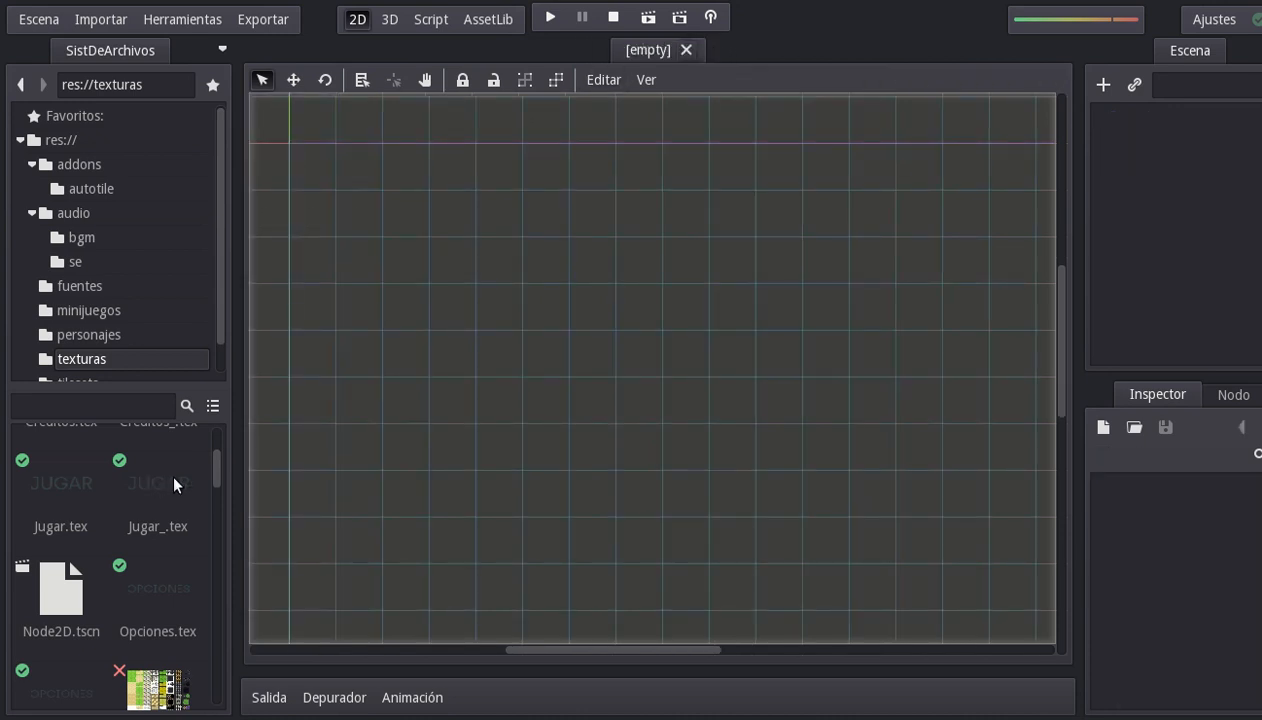
left_click_drag(217, 468, 212, 688)
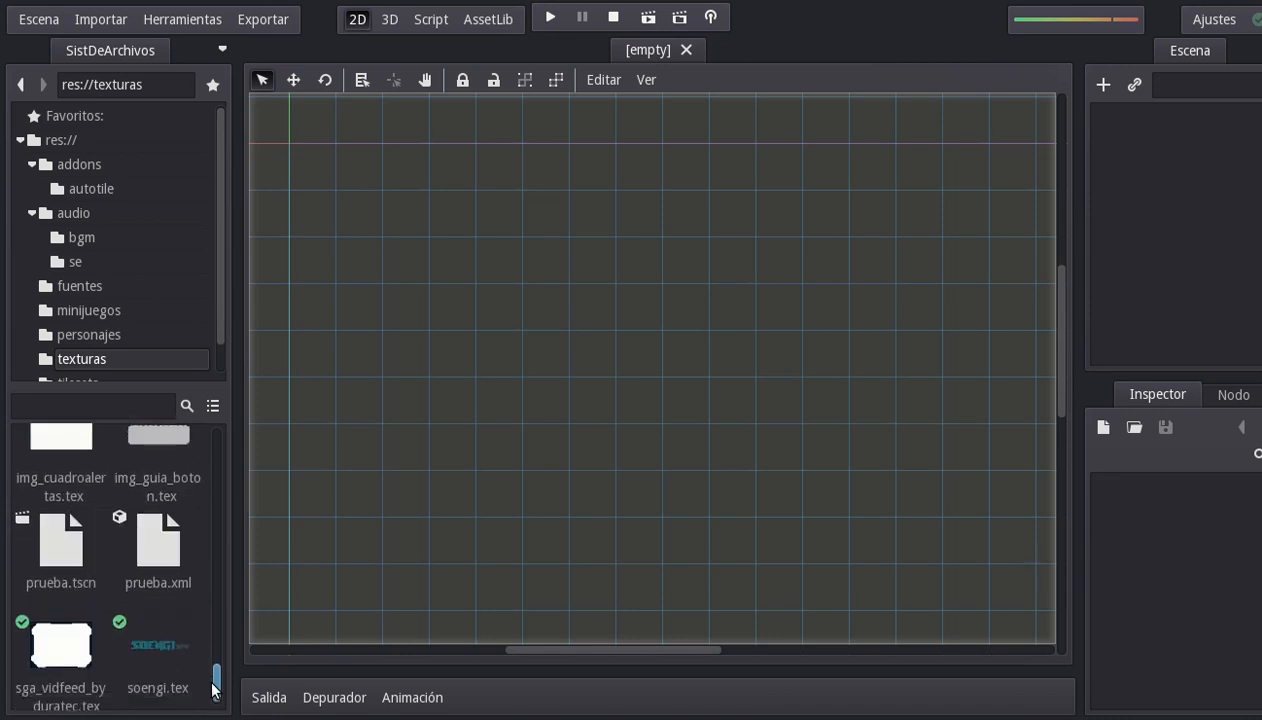
double_click(77, 578)
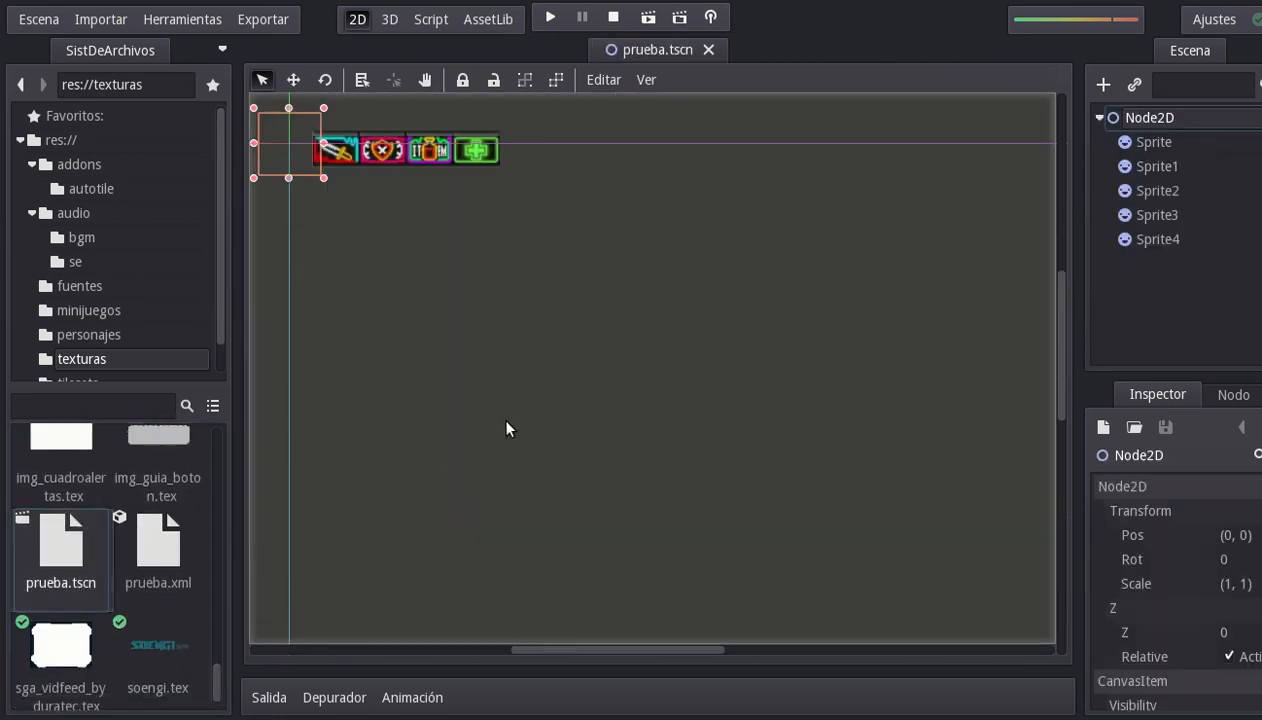
Enable snapping to the grid and grid display for the 2D view of prueba.tscn.
left_click(603, 80)
left_click(594, 107)
left_click(600, 82)
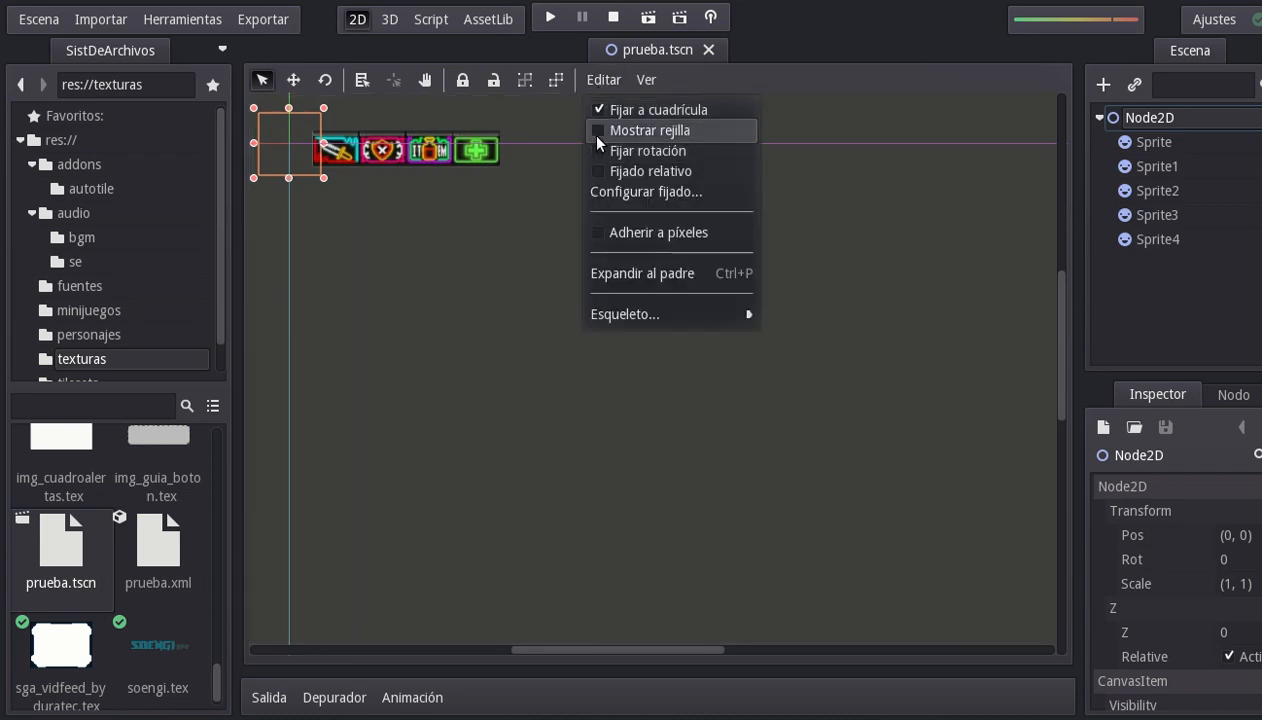
left_click(598, 130)
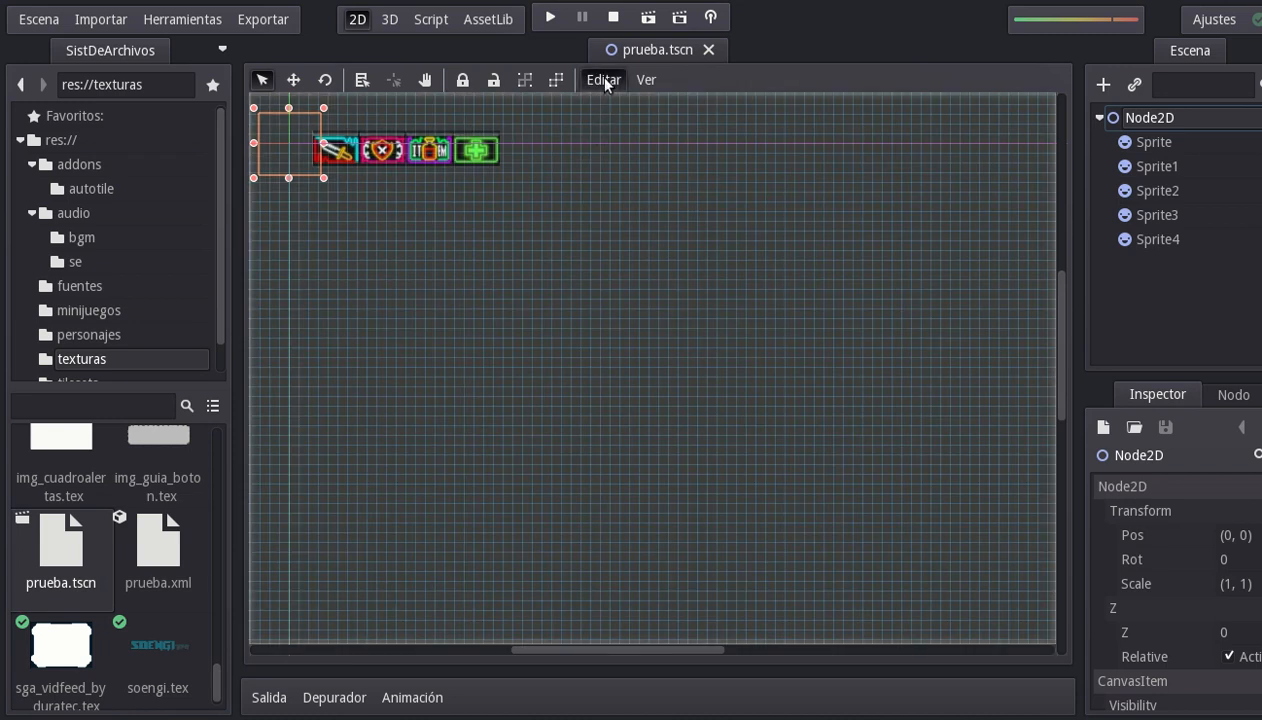
Set the snapping grid step to 48 px by 48 px.
left_click(601, 78)
left_click(600, 191)
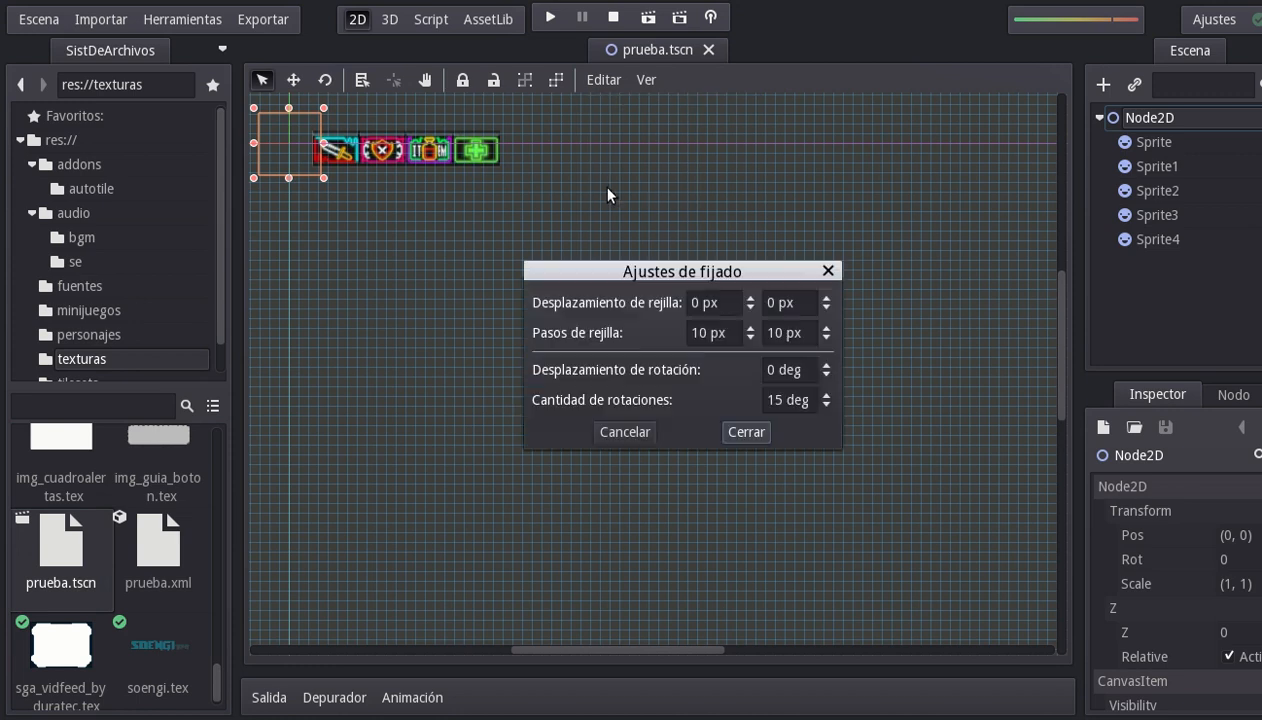
left_click_drag(692, 334, 703, 335)
type("48")
key("Tab")
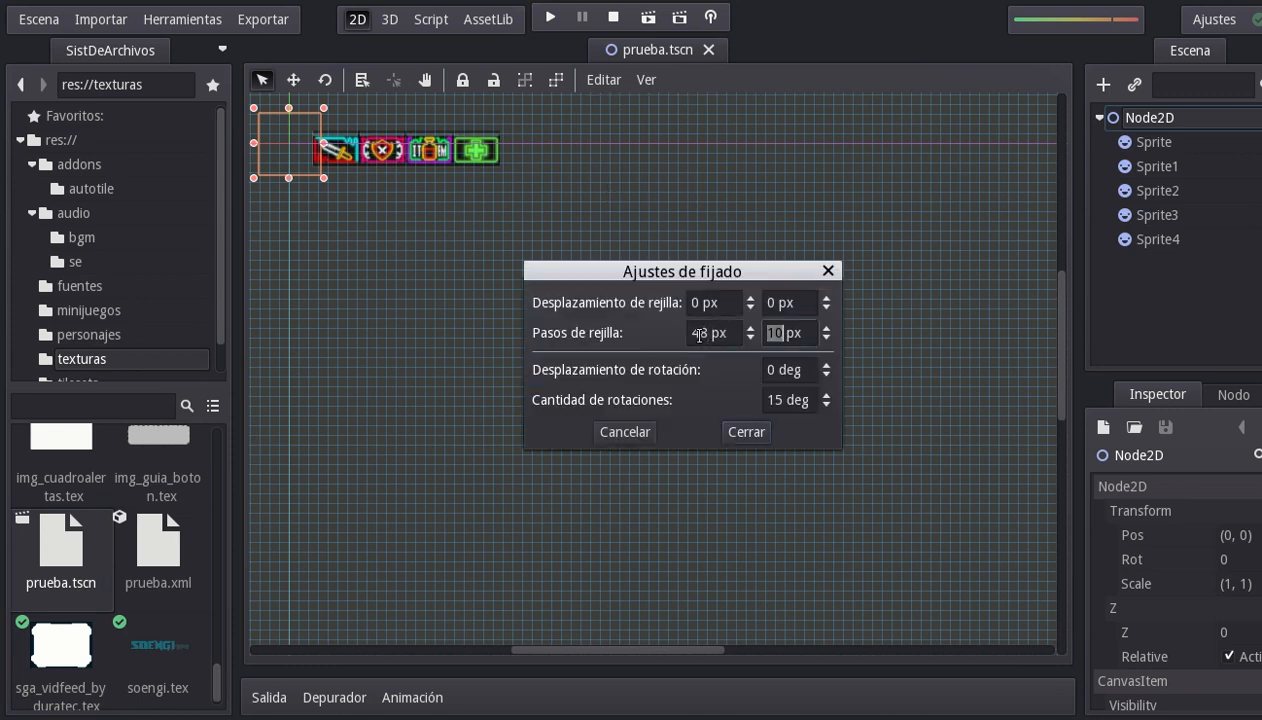
type("48")
left_click(748, 432)
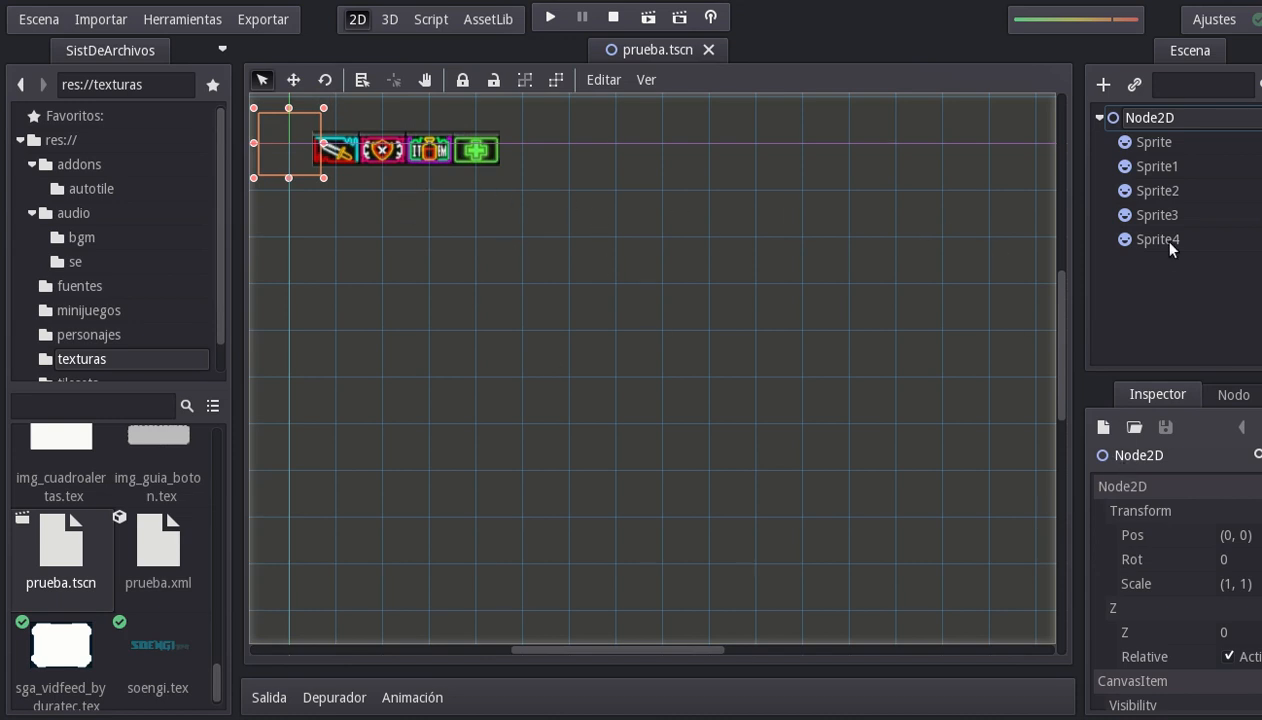
scroll(1174, 580, "down", 3)
scroll(1174, 580, "down", 4)
scroll(1173, 578, "down", 2)
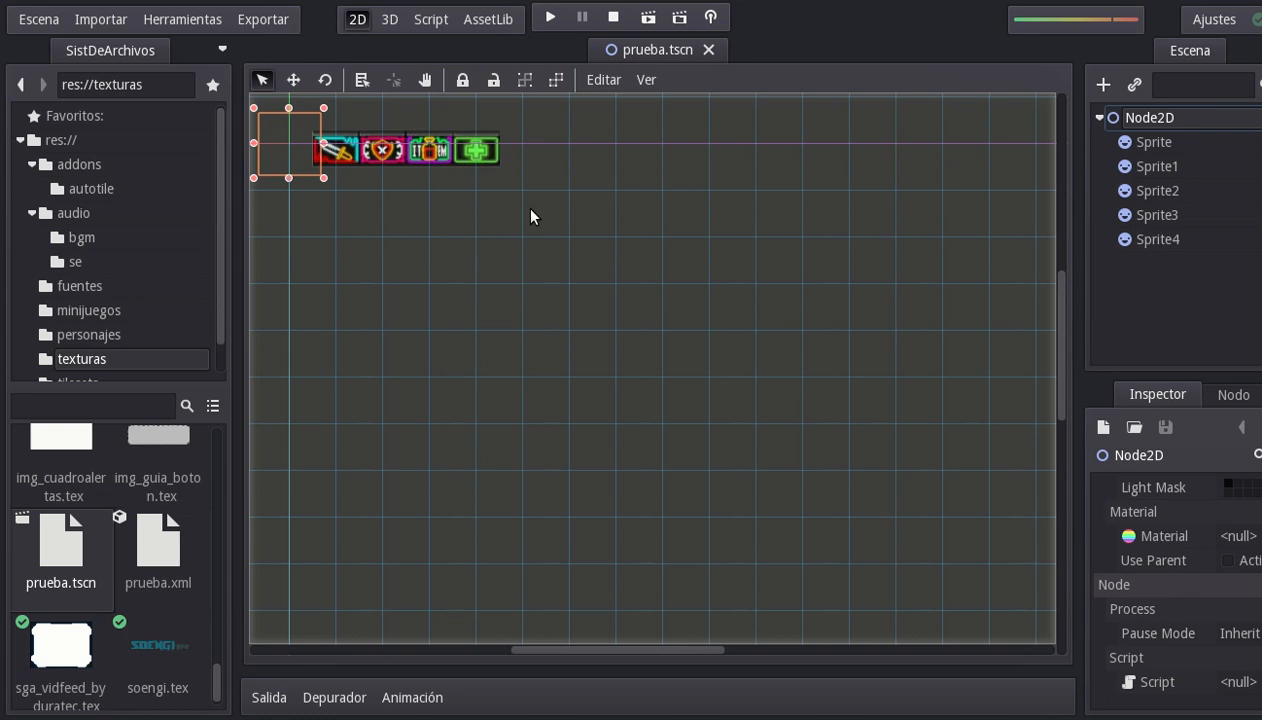
Set the snapping grid step to 24 px by 24 px.
left_click(1170, 228)
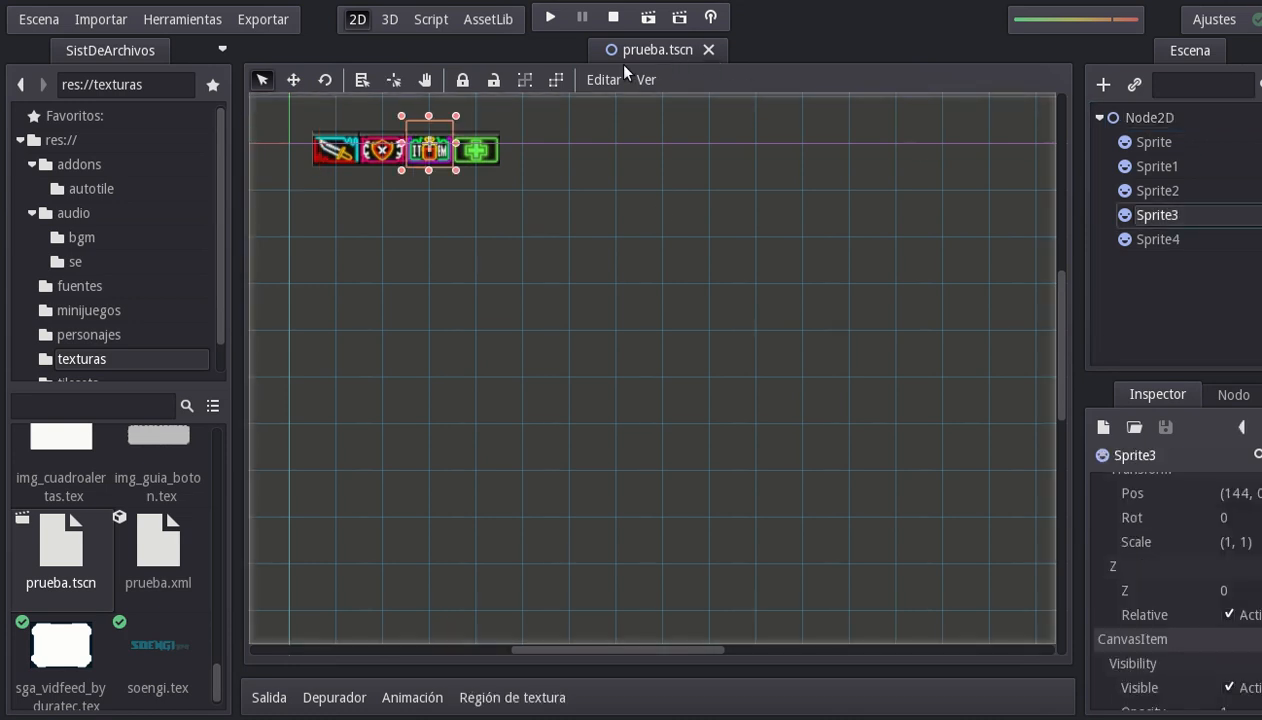
left_click(598, 79)
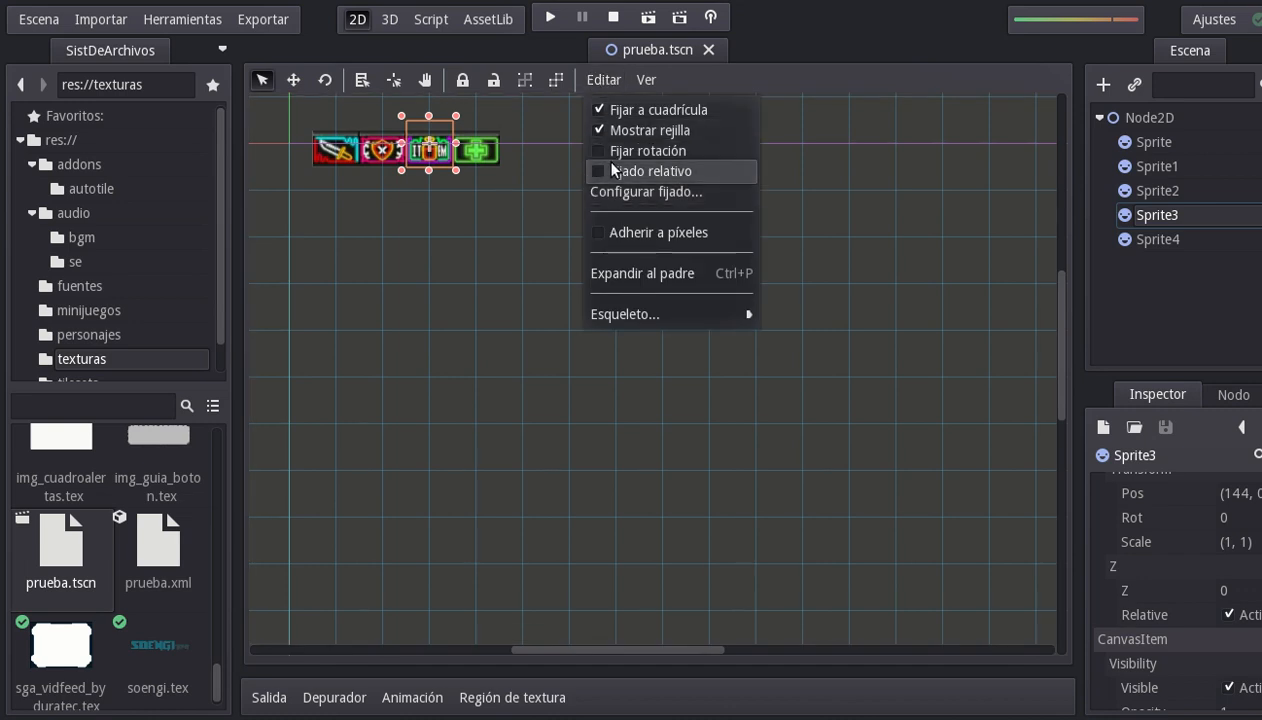
left_click(614, 193)
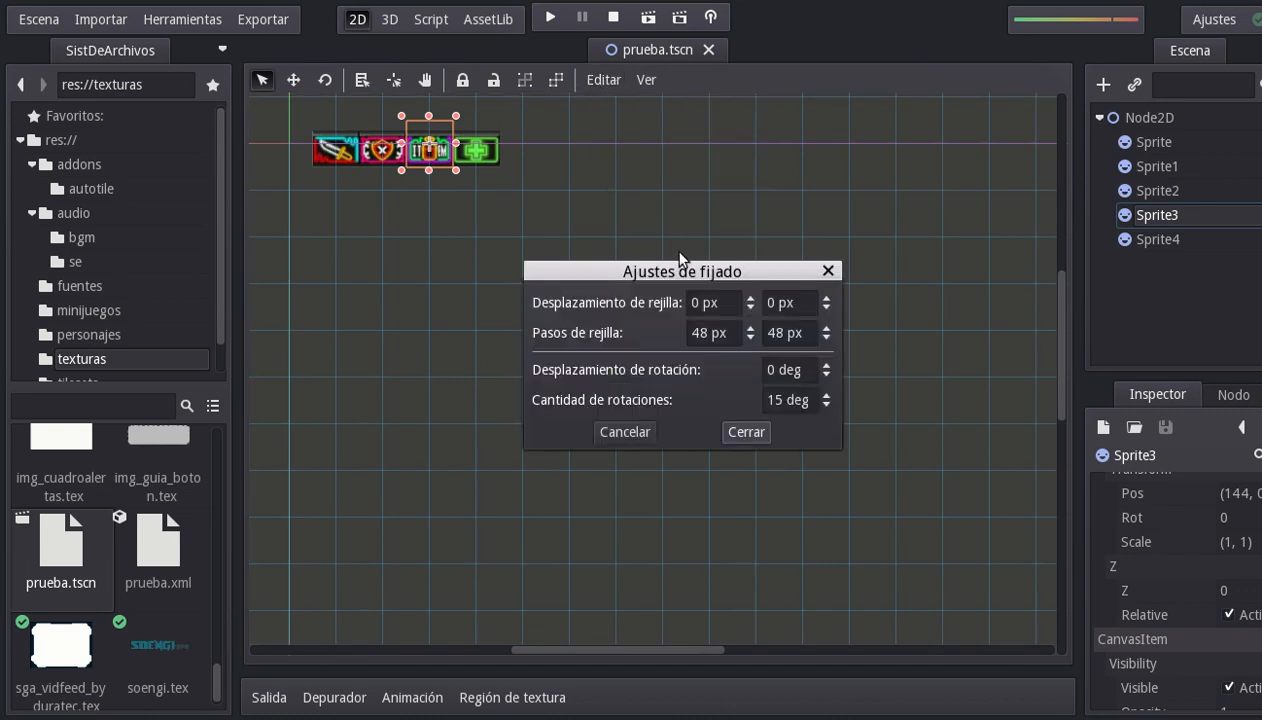
left_click(700, 333)
double_click(700, 333)
type("24")
key("Tab")
key("ctrl+a")
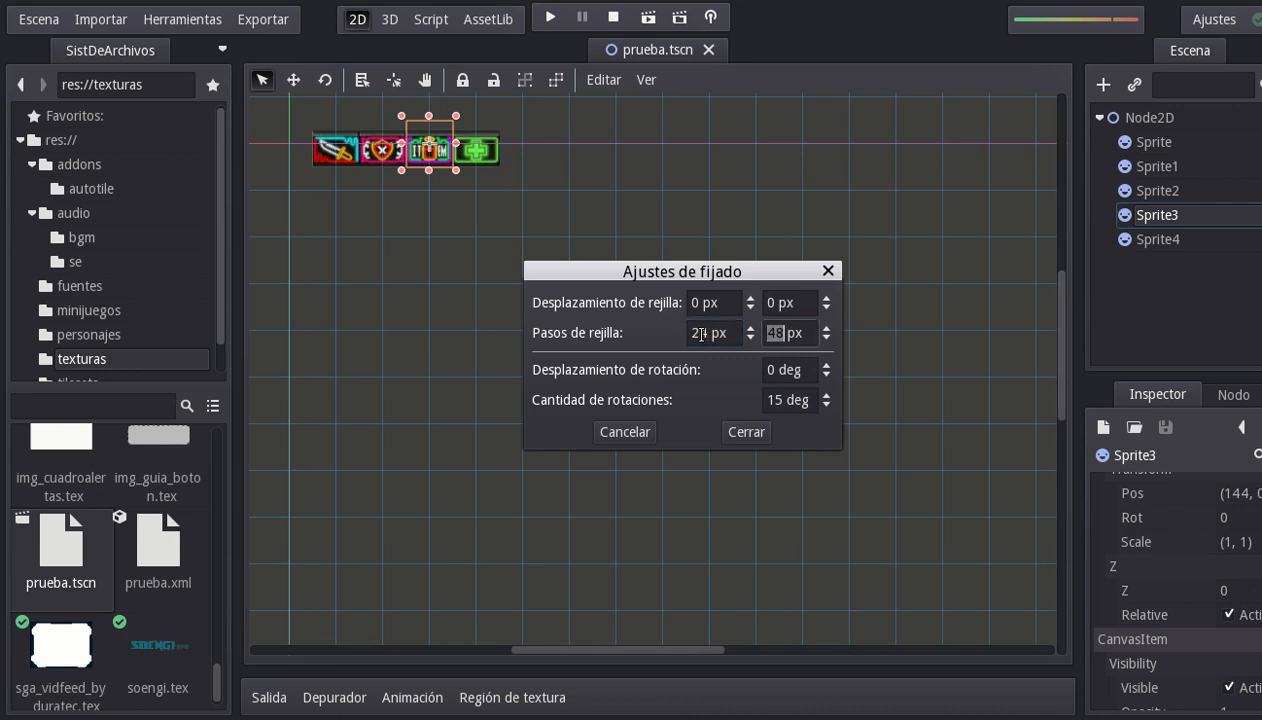
type("24")
left_click(745, 432)
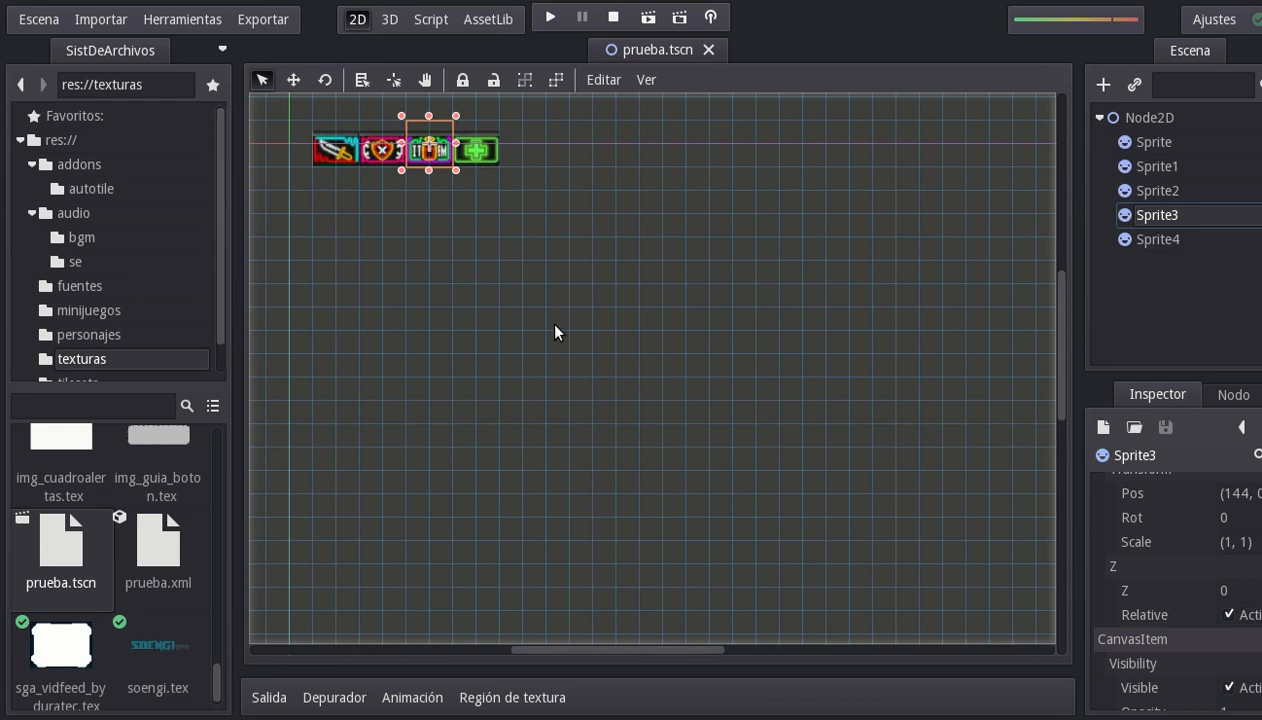
Examine where each sprite, from Sprite to Sprite4, sits on the grid of prueba.tscn.
left_click(556, 326)
scroll(556, 326, "up", 1)
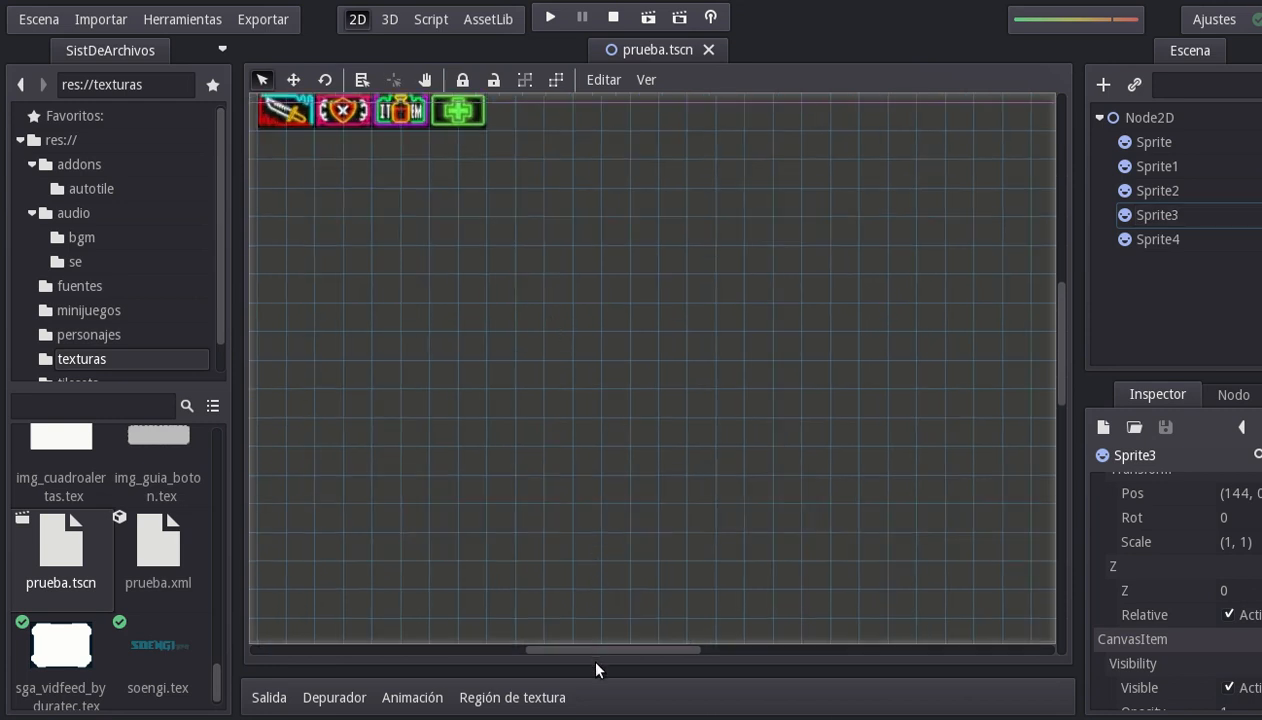
scroll(592, 649, "up", 1)
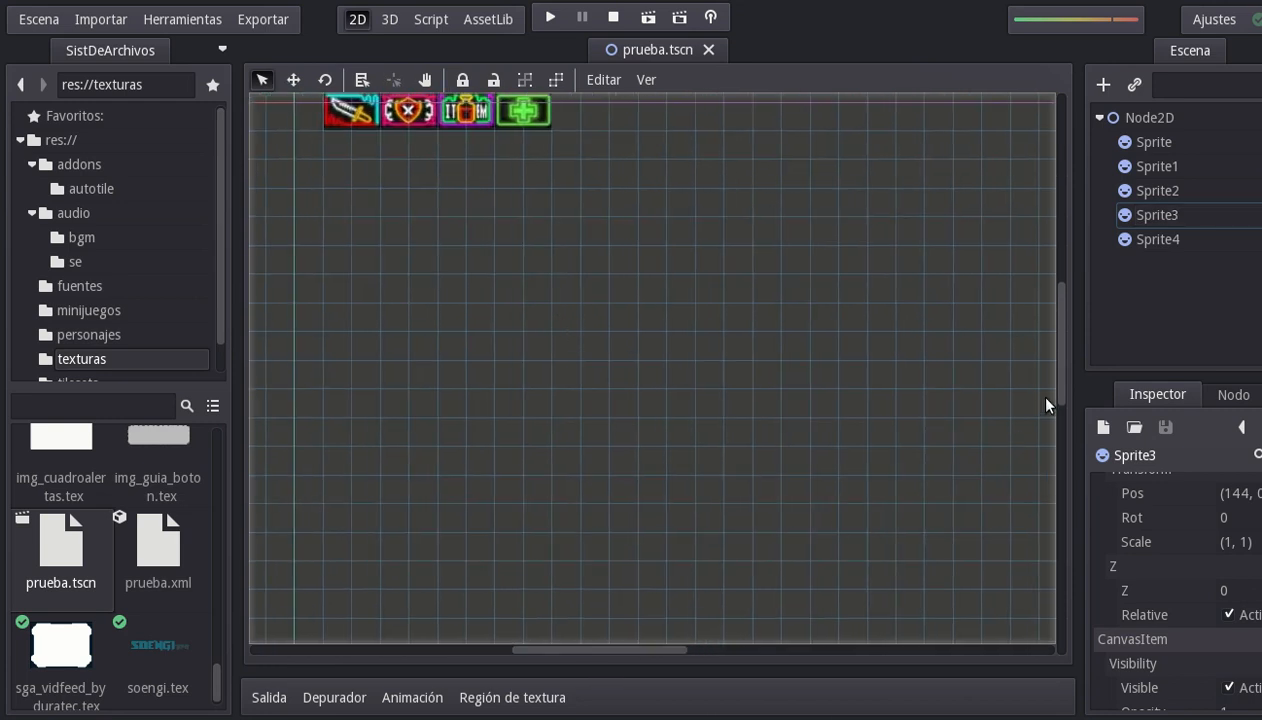
scroll(1050, 385, "up", 1)
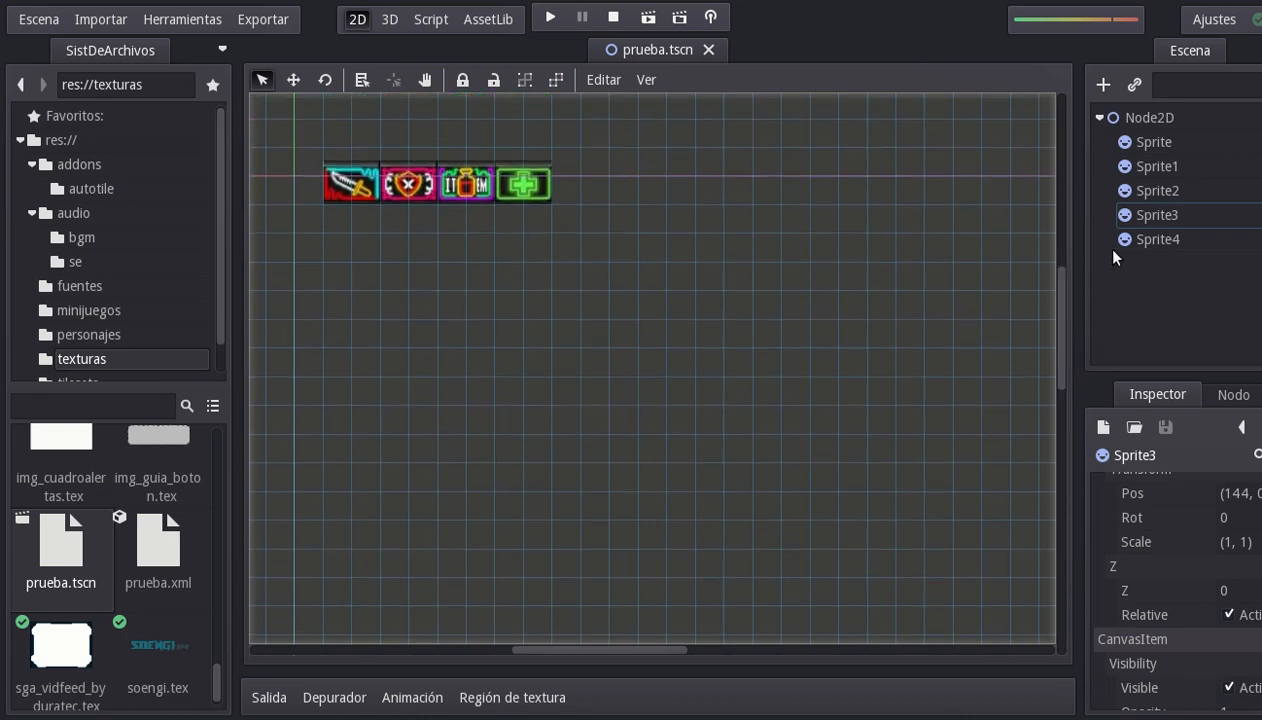
left_click(1160, 145)
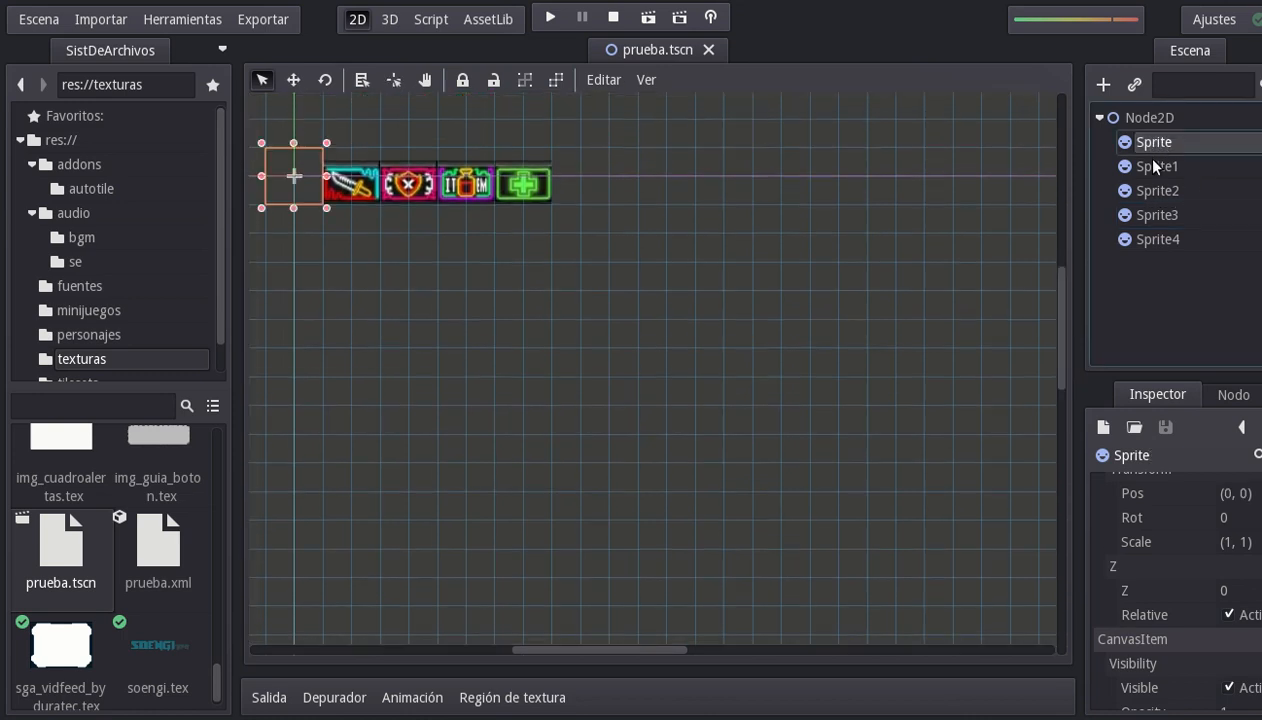
left_click(1145, 166)
left_click(1150, 190)
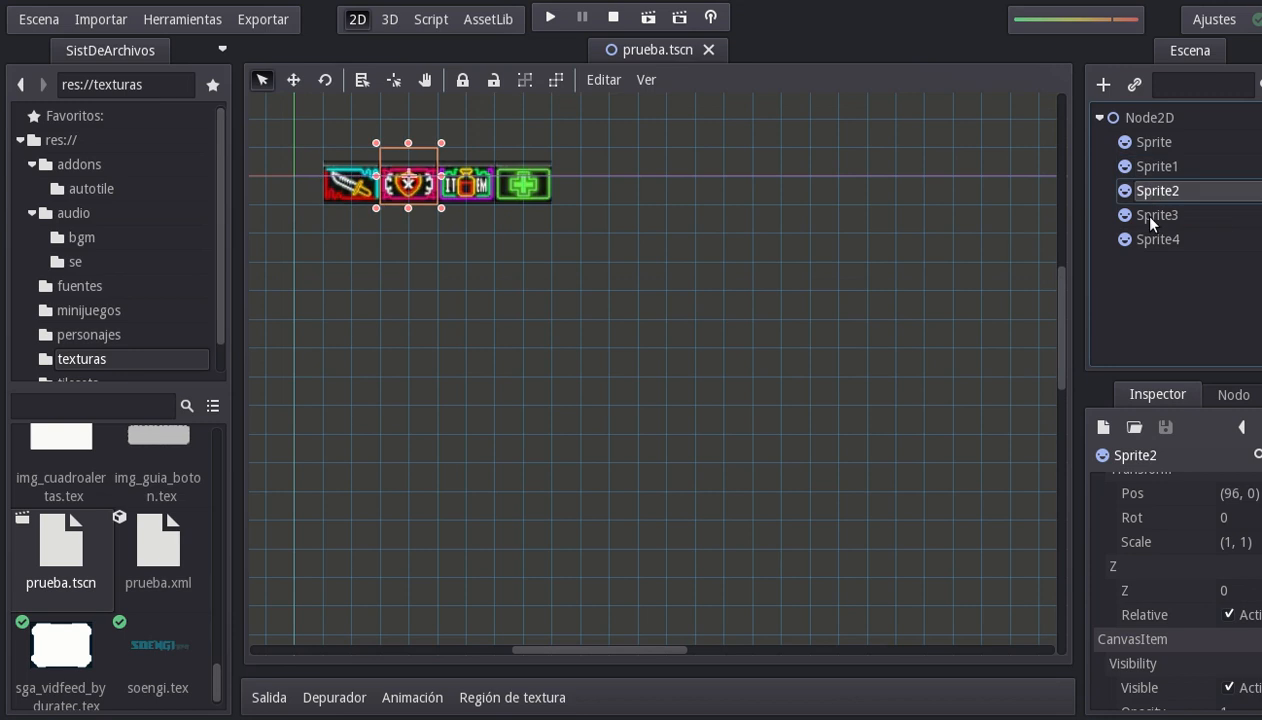
left_click(1150, 216)
left_click(1149, 241)
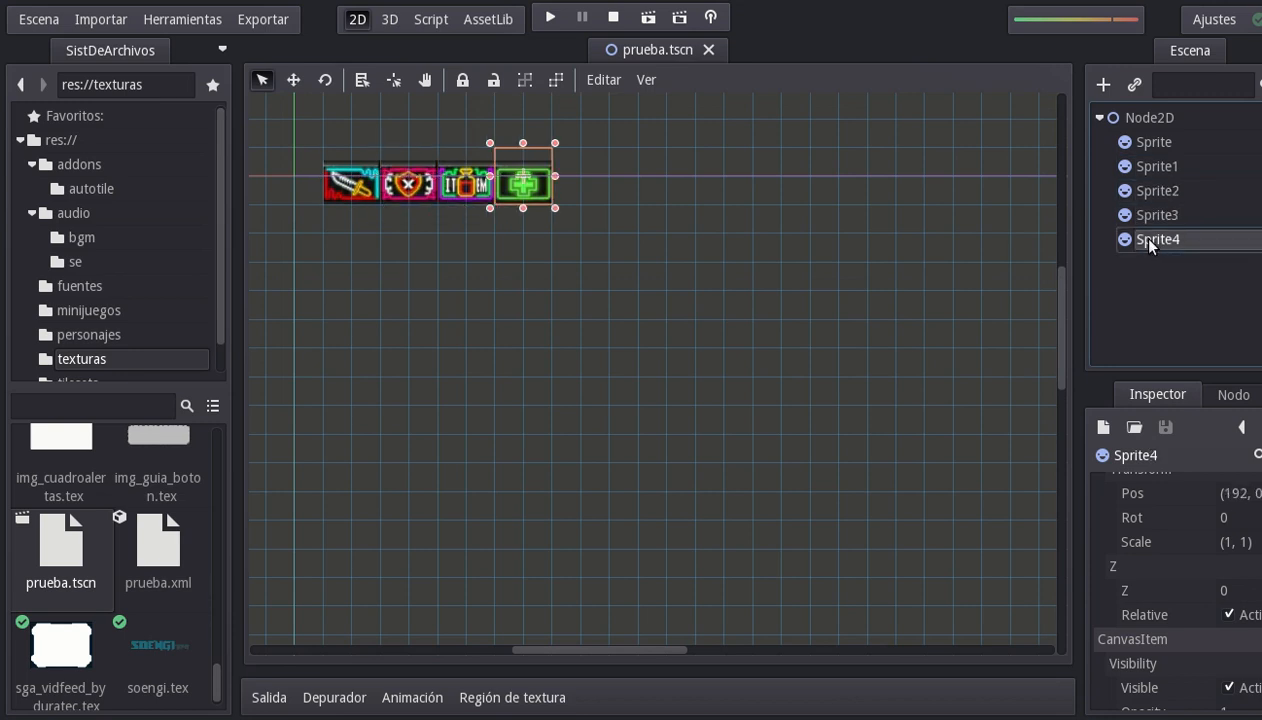
Add a StaticBody2D node as a child of Sprite1.
left_click(1143, 168)
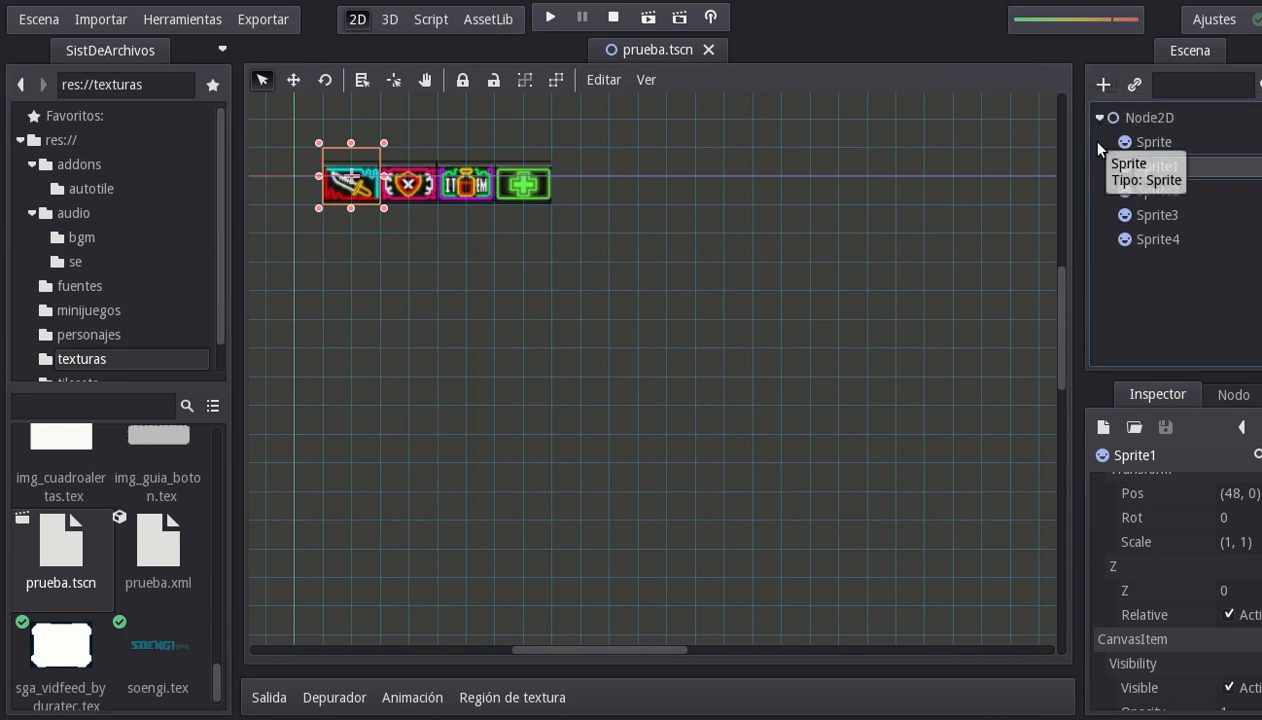
key("ctrl+a")
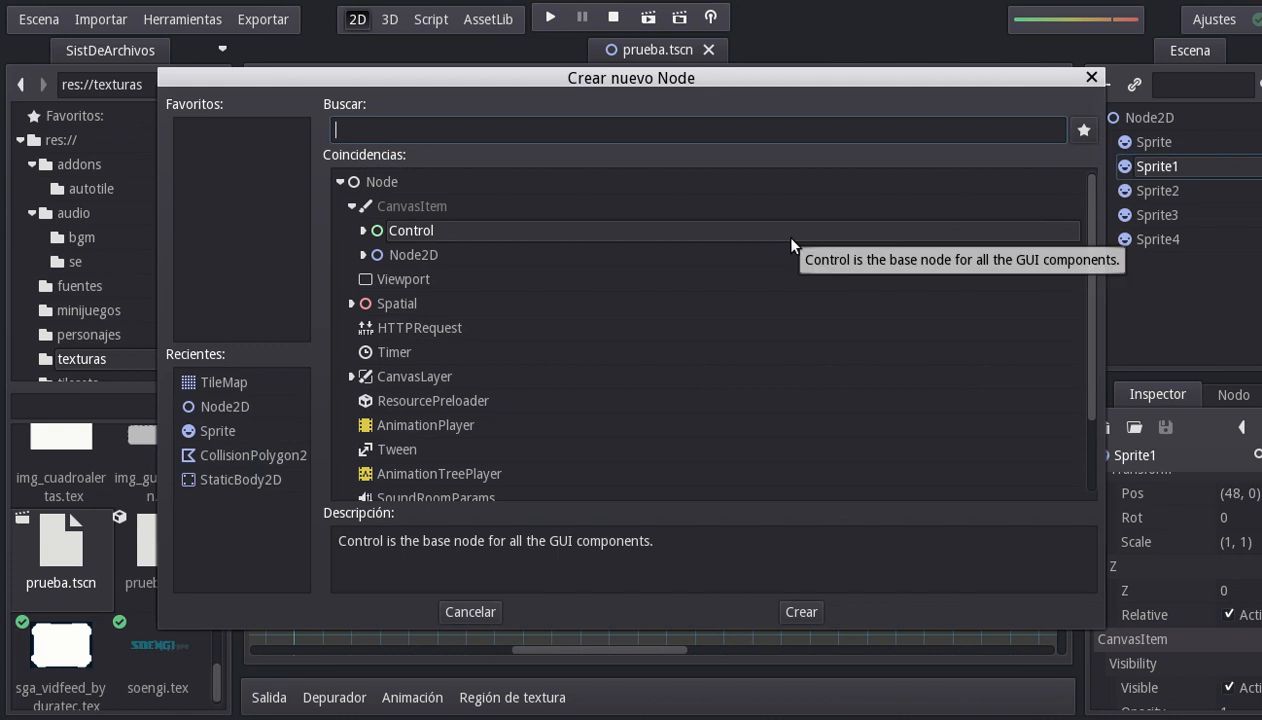
type("static")
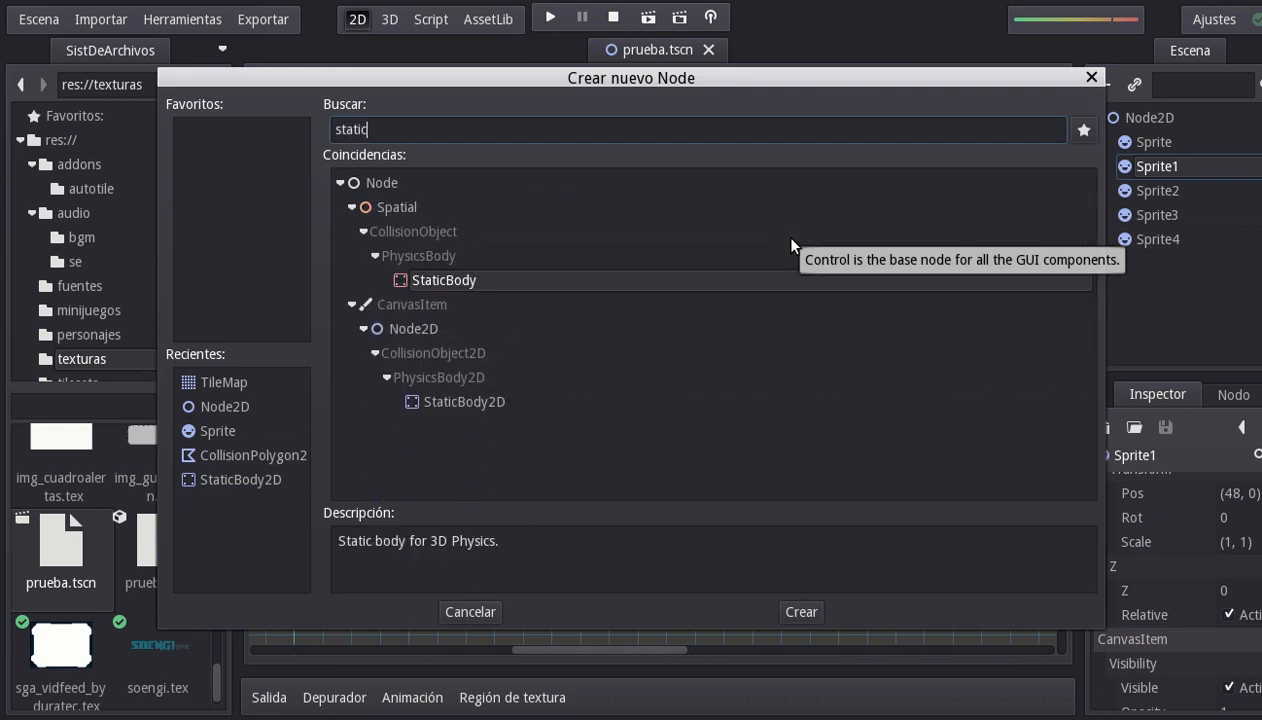
key("Return")
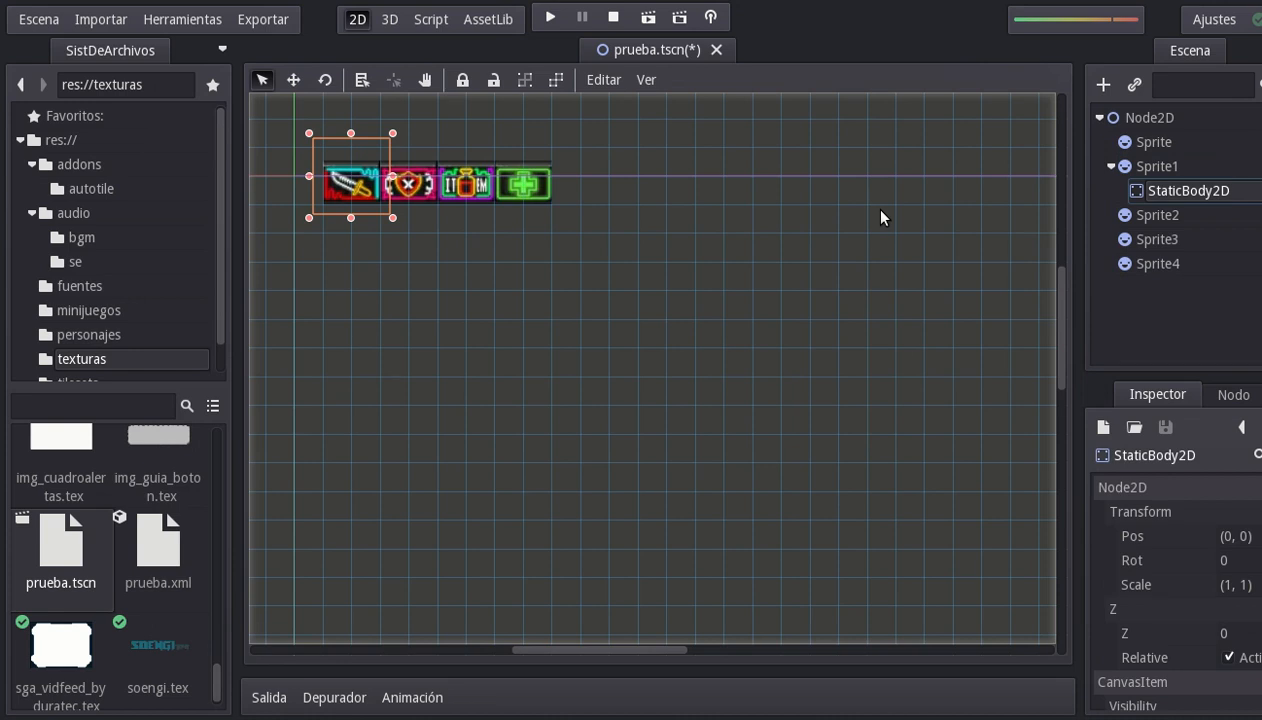
Add a CollisionPolygon2D node as a child of Sprite1's StaticBody2D.
key("ctrl+a")
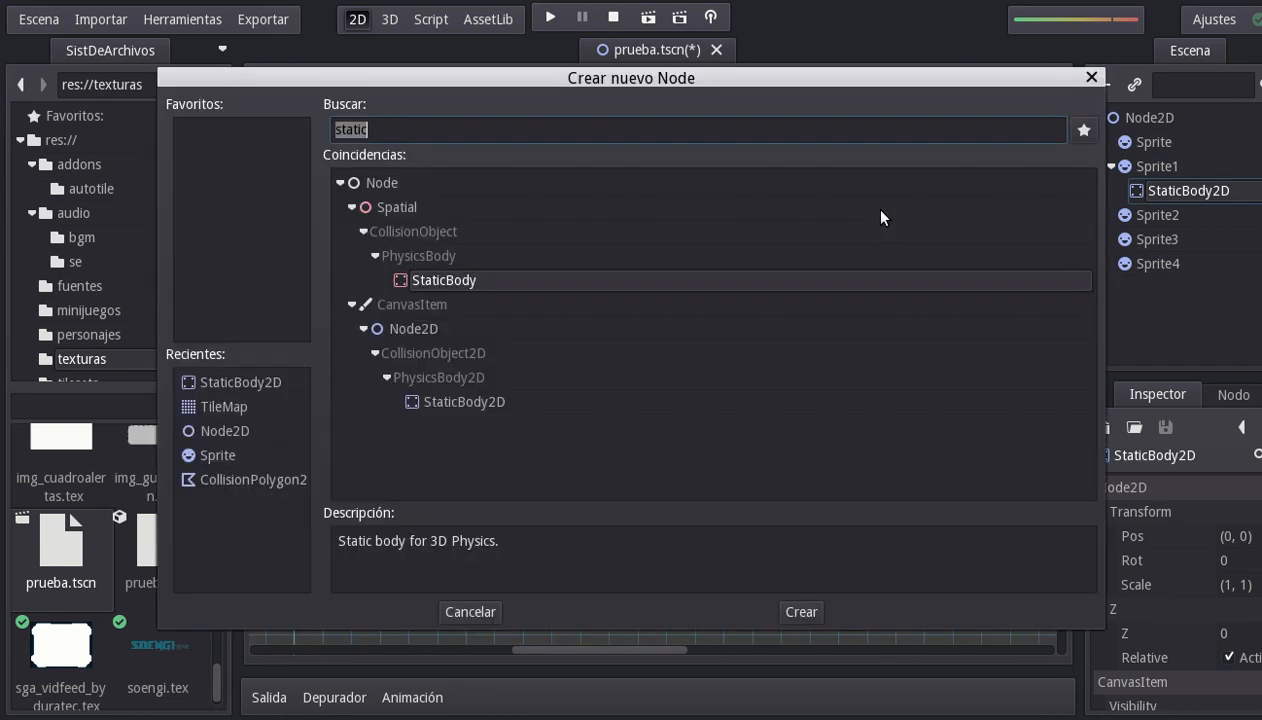
type("collision")
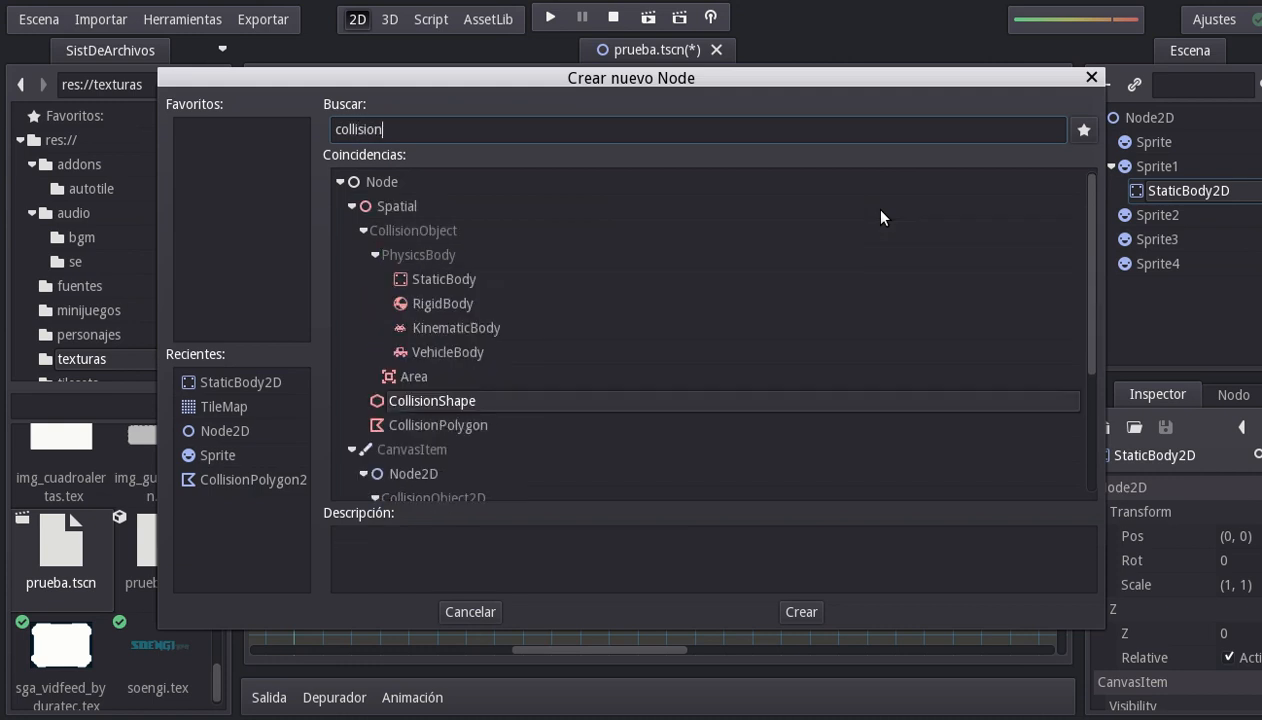
type("po")
key("Down")
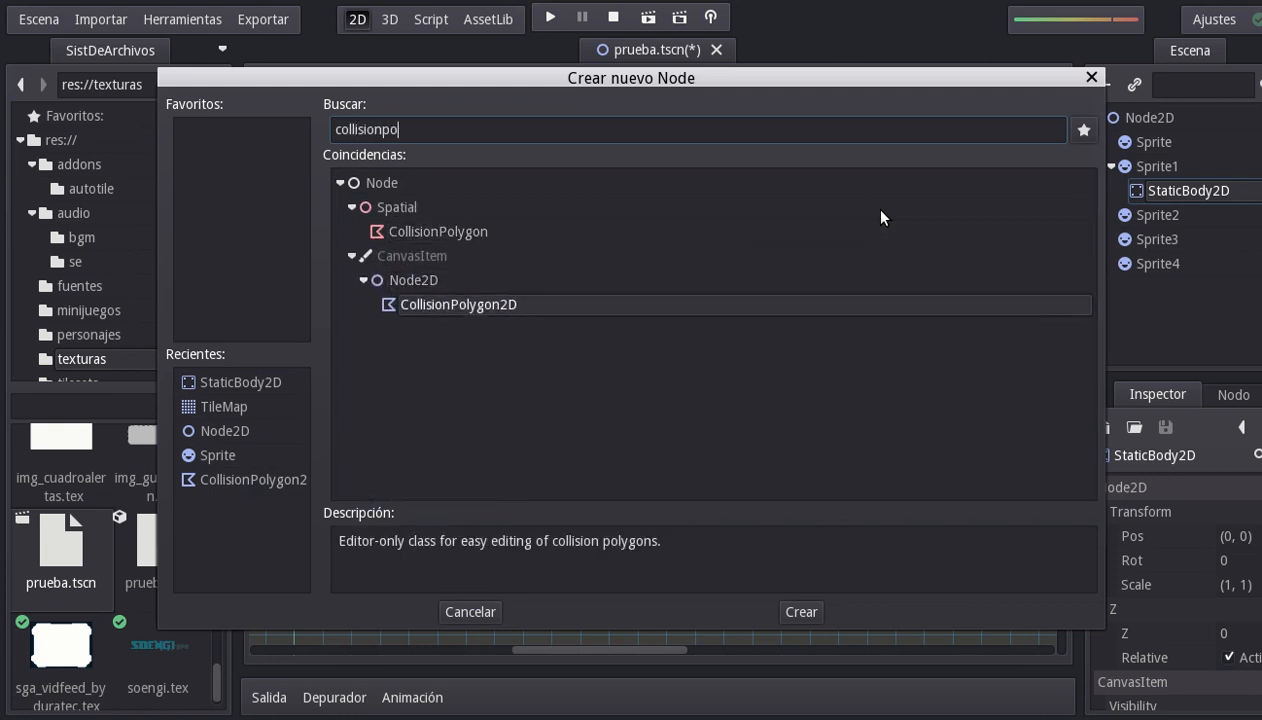
key("Return")
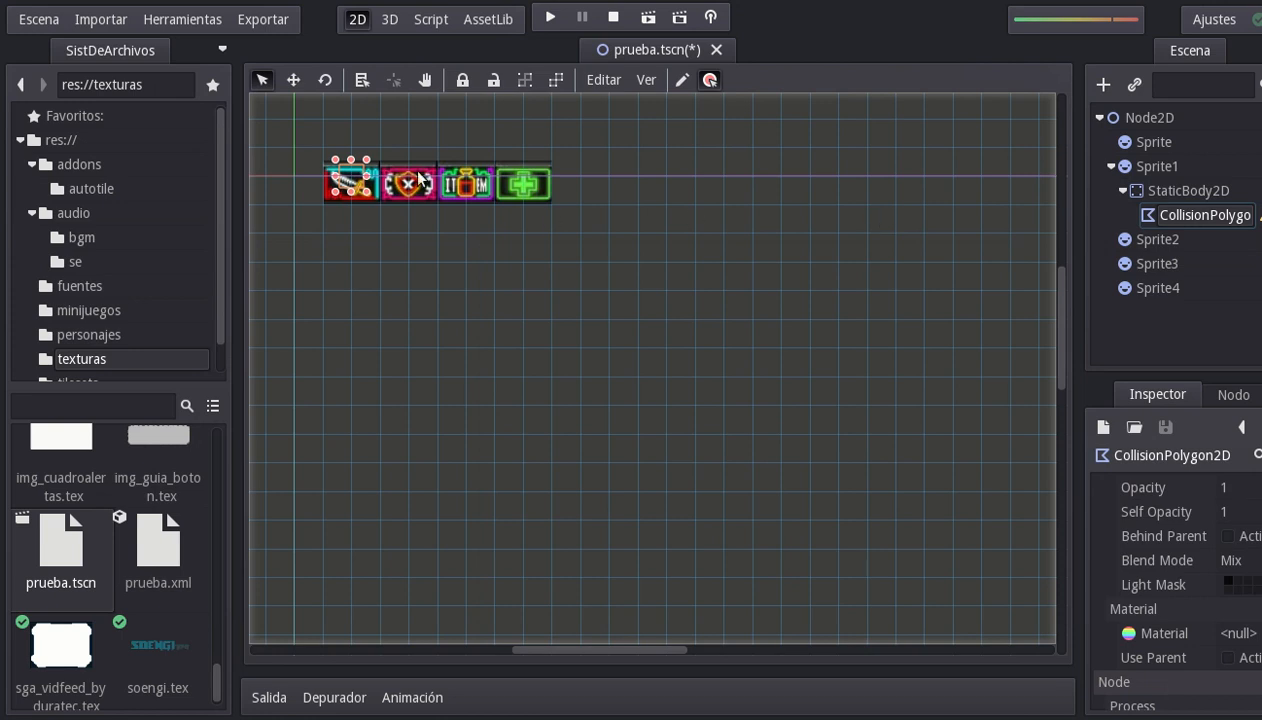
Draw a rectangular collision polygon of about 48 by 24 px over the lower half of Sprite1, snapped to the grid.
left_click(683, 81)
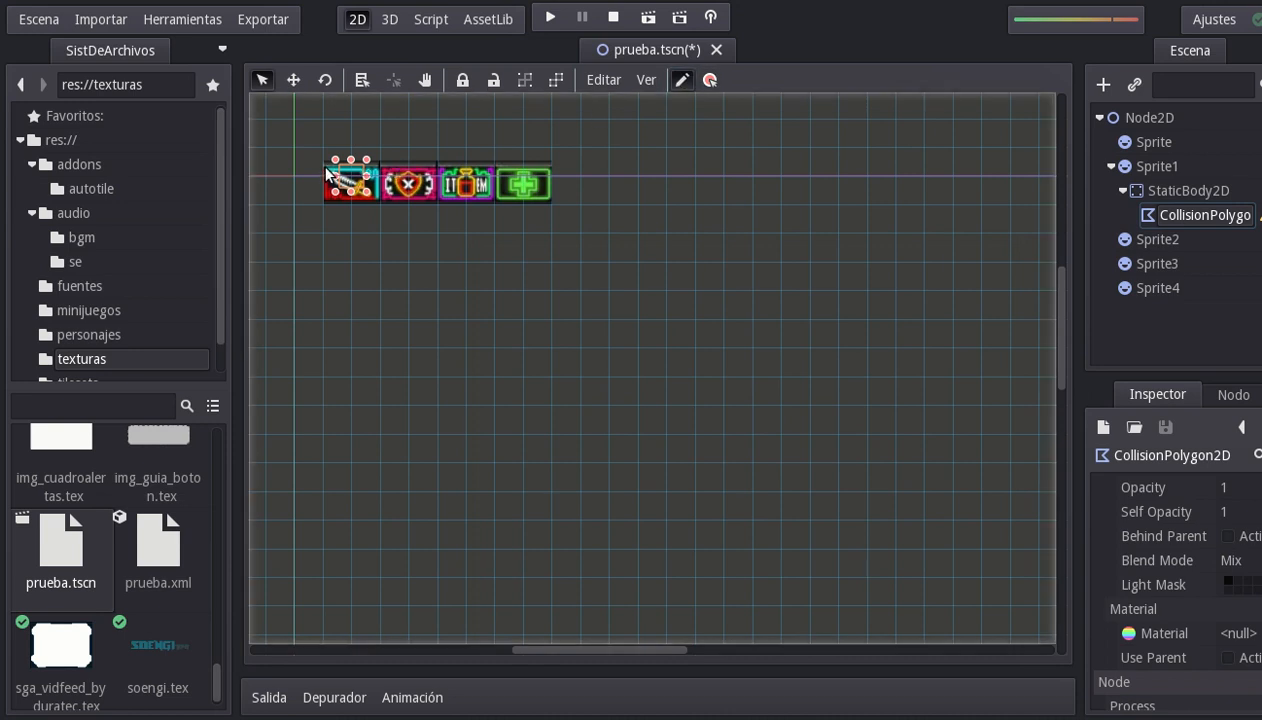
left_click(380, 203)
left_click(320, 174)
left_click(322, 205)
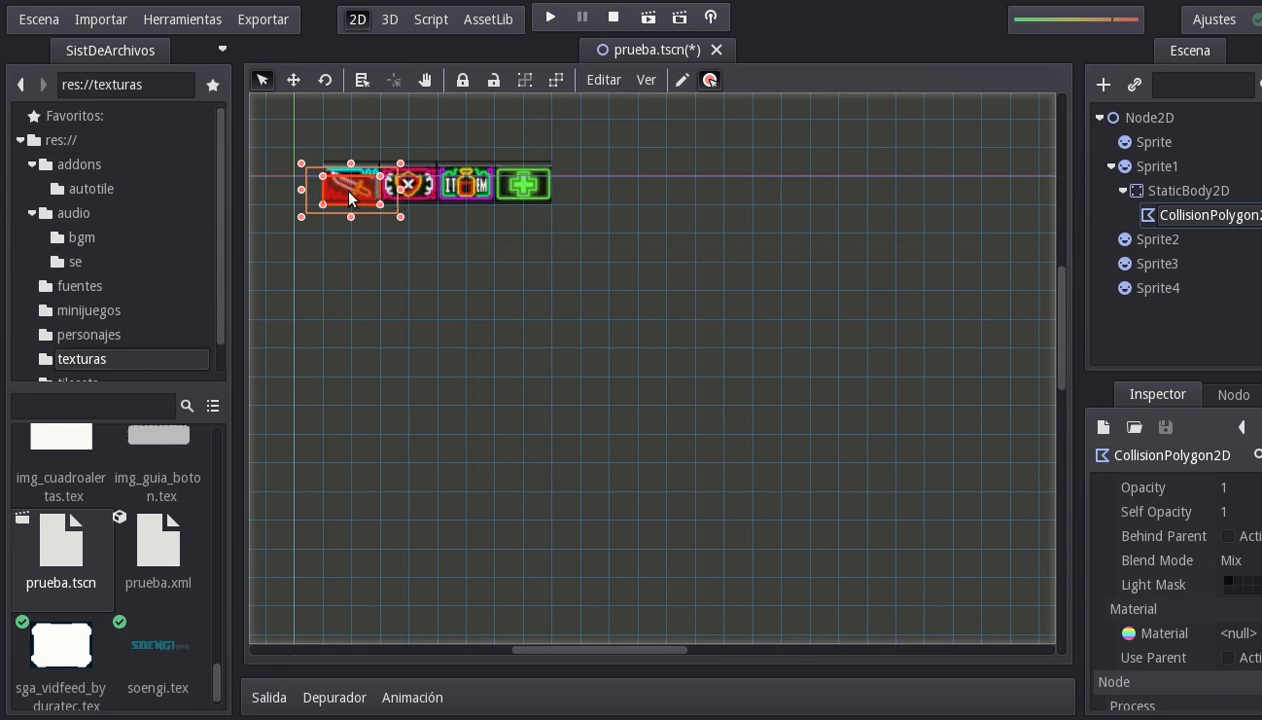
Turn off grid snapping and raise the collision polygon's two upper corners to the top edge of the sword sign.
left_click(680, 82)
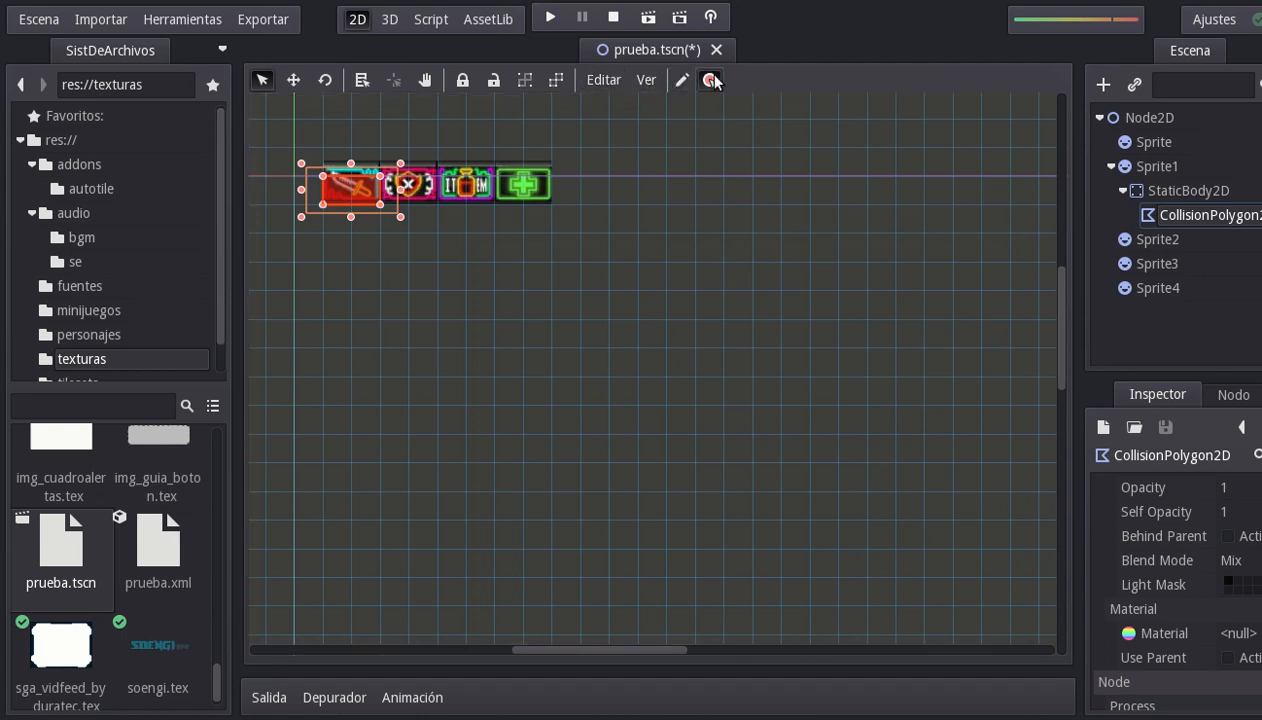
left_click(602, 79)
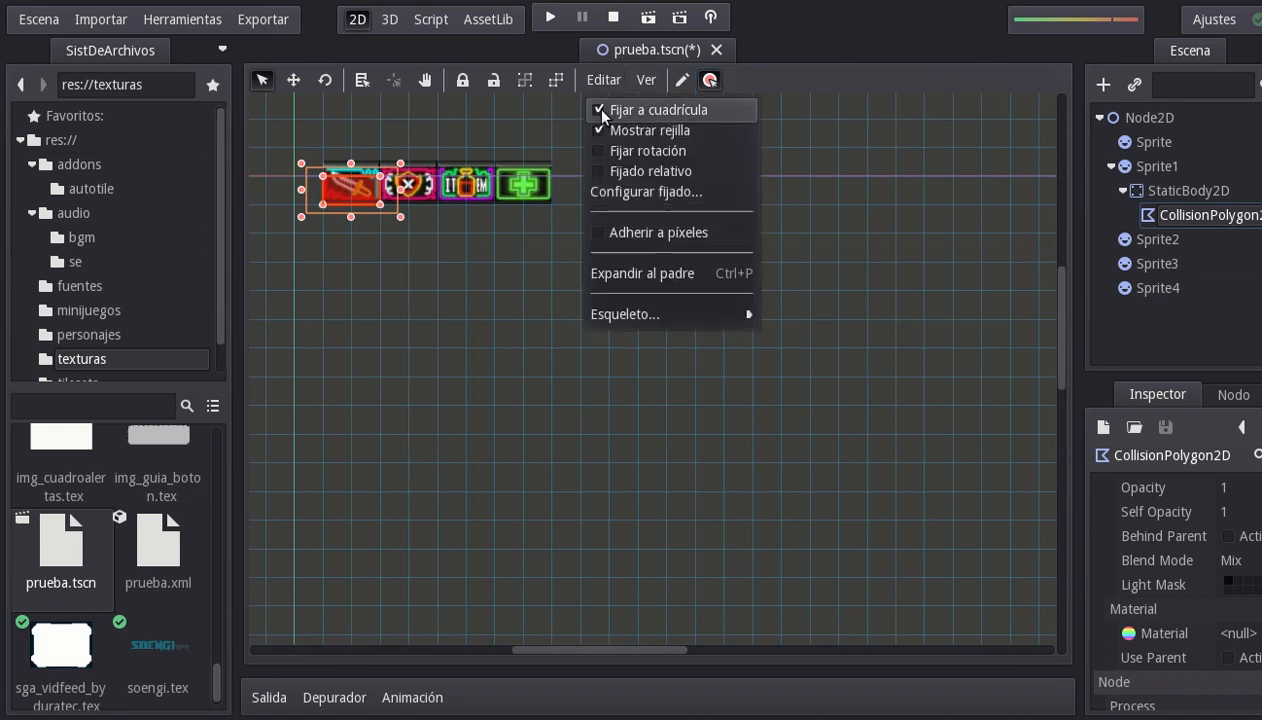
left_click(601, 111)
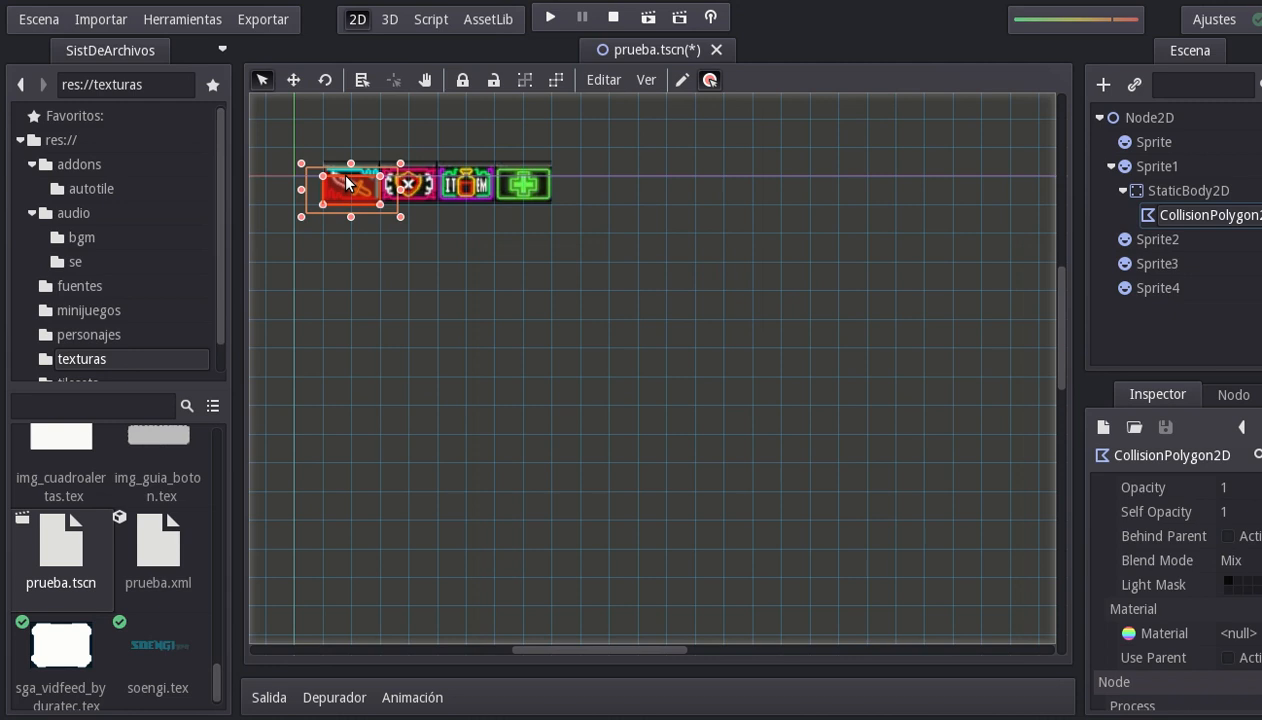
left_click_drag(347, 182, 347, 182)
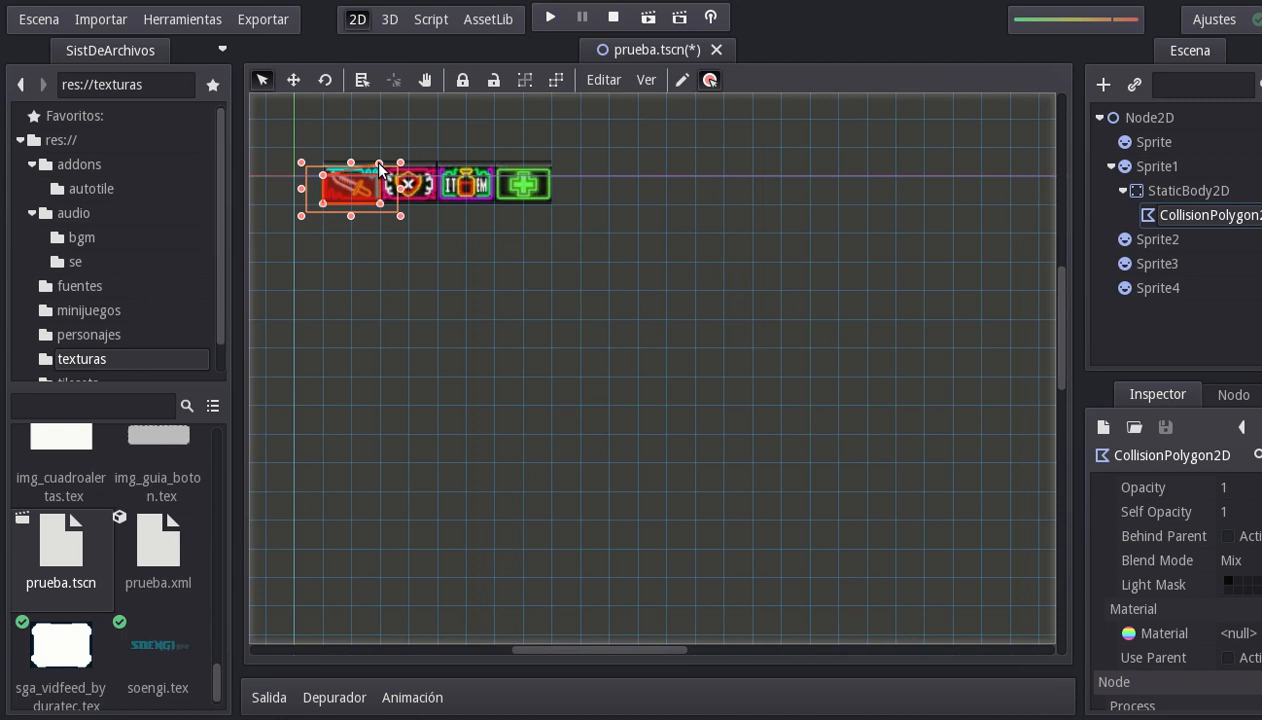
left_click_drag(379, 163, 323, 161)
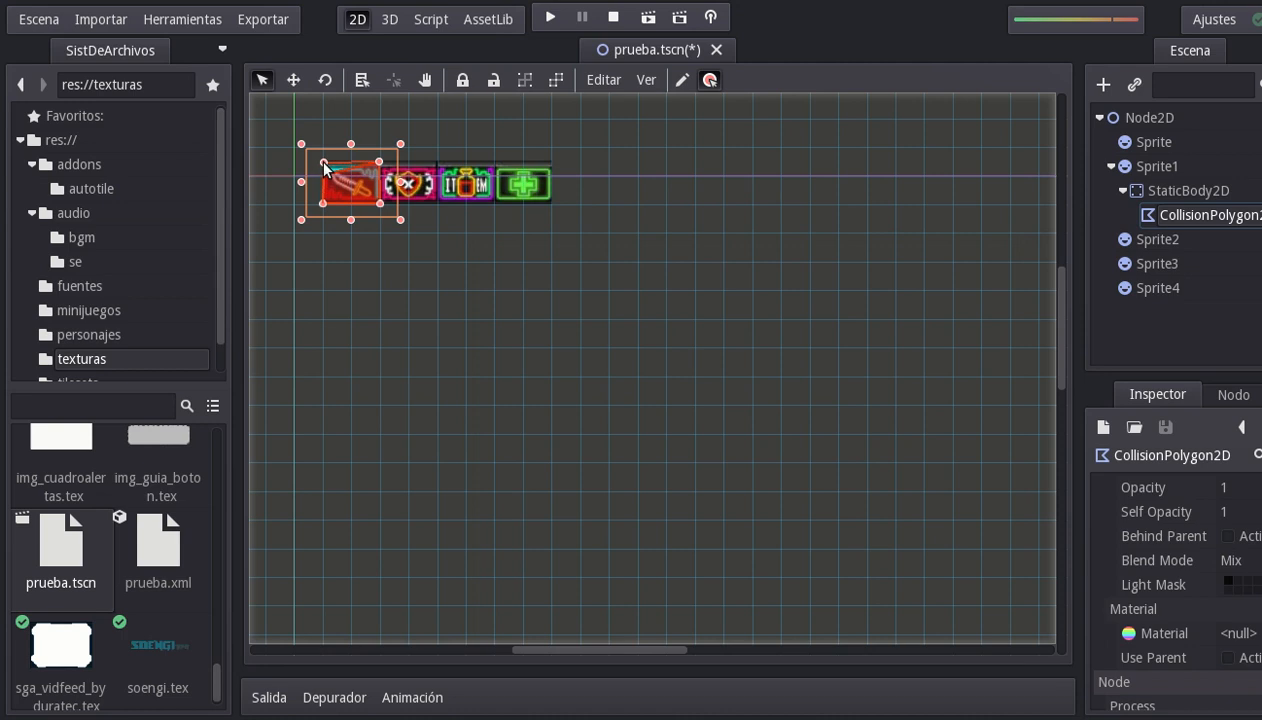
left_click_drag(324, 162, 324, 161)
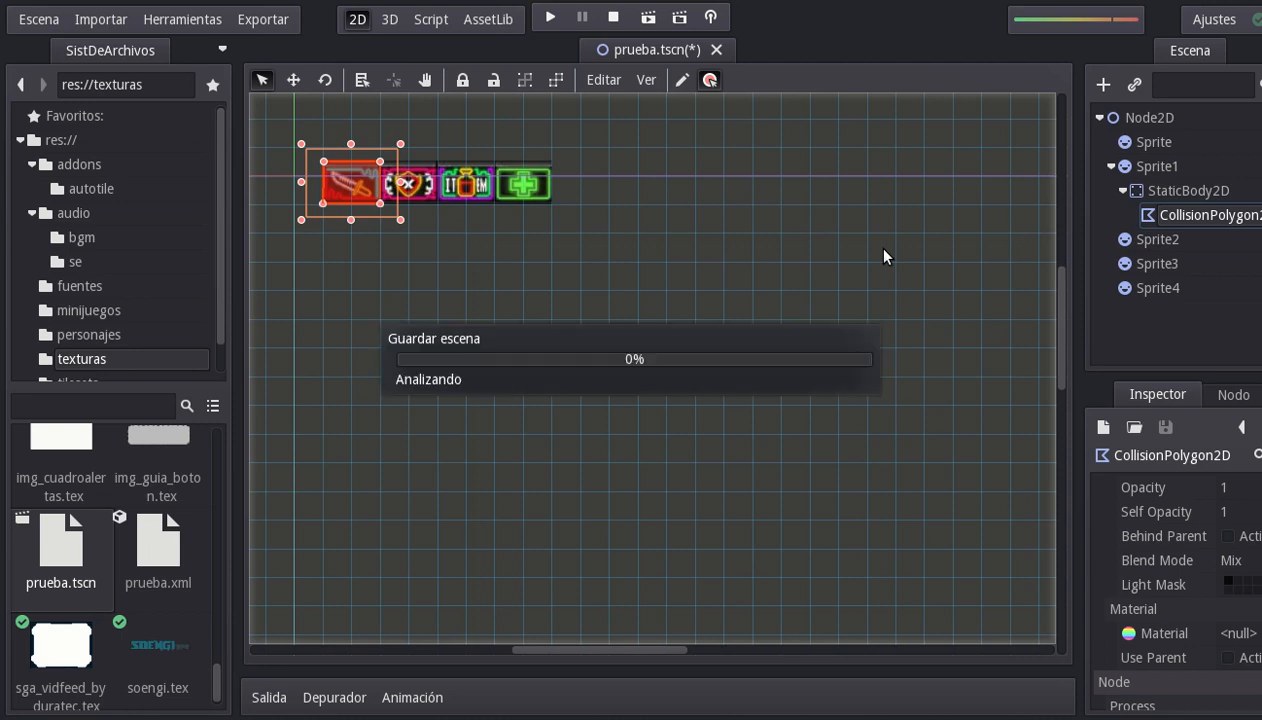
Save prueba.tscn and export it as a tile set, overwriting prueba.xml in res://texturas.
key("ctrl+s")
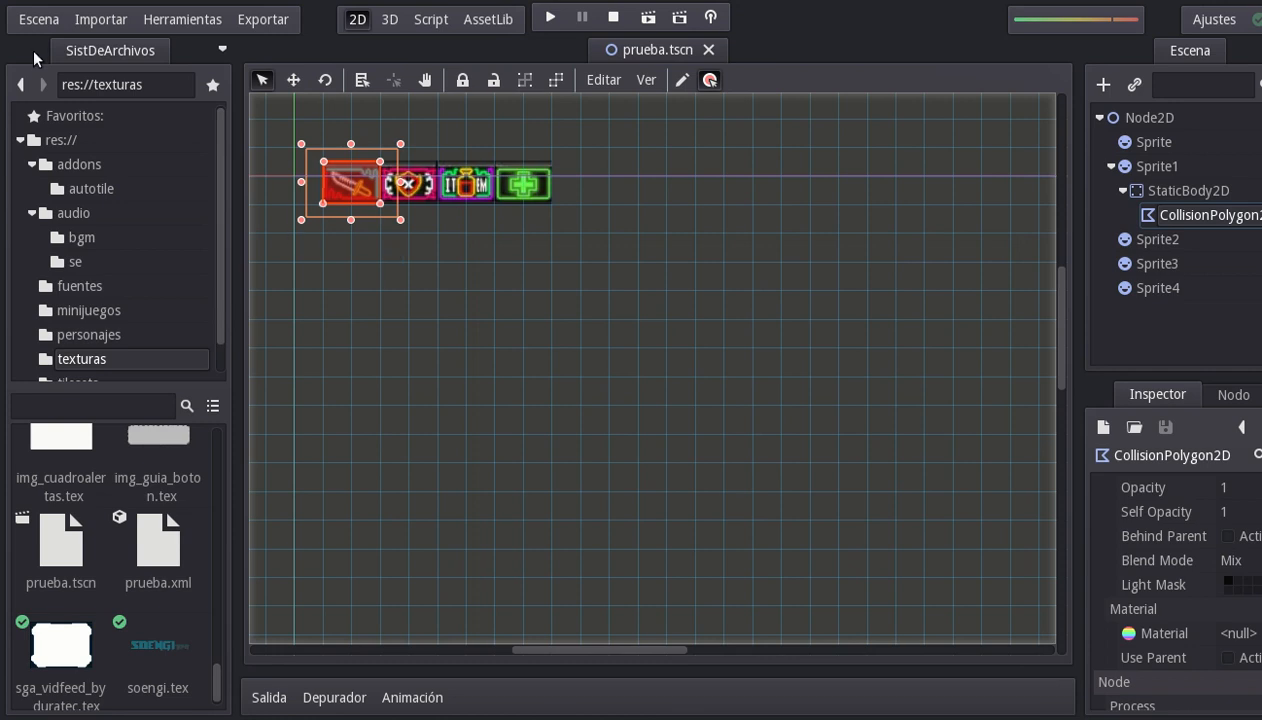
left_click(39, 19)
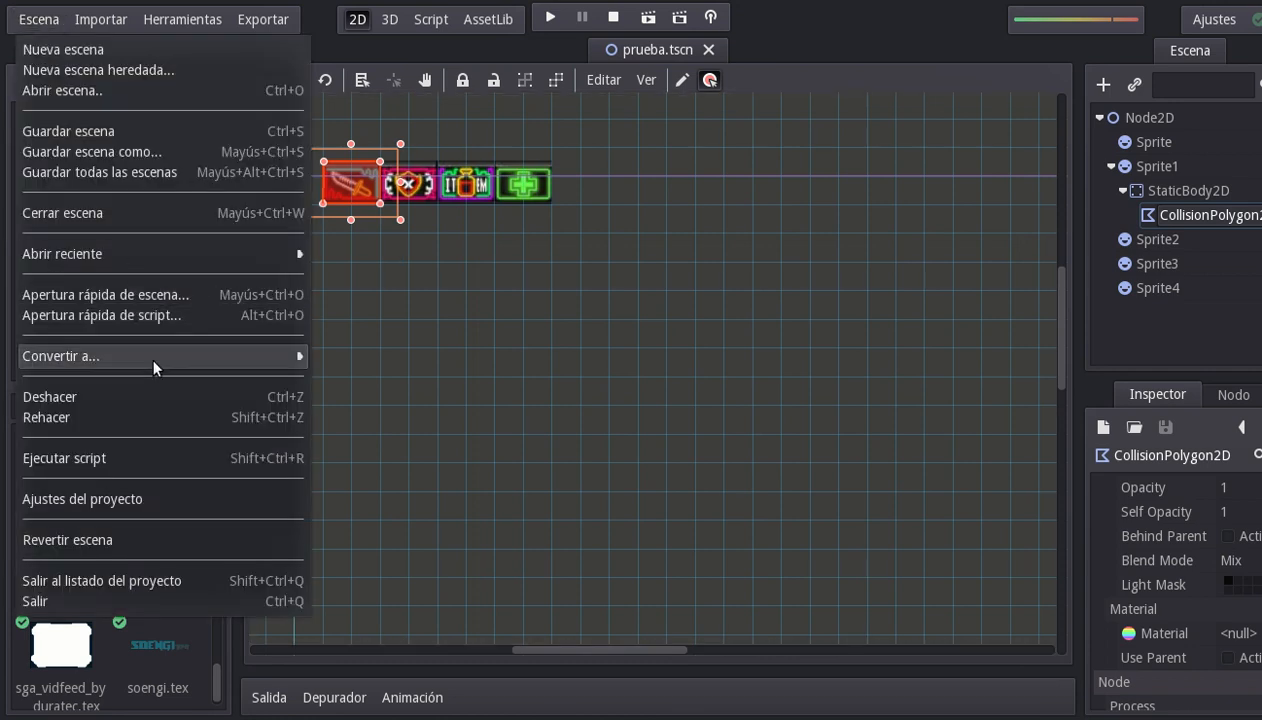
mouse_move(151, 355)
left_click(376, 418)
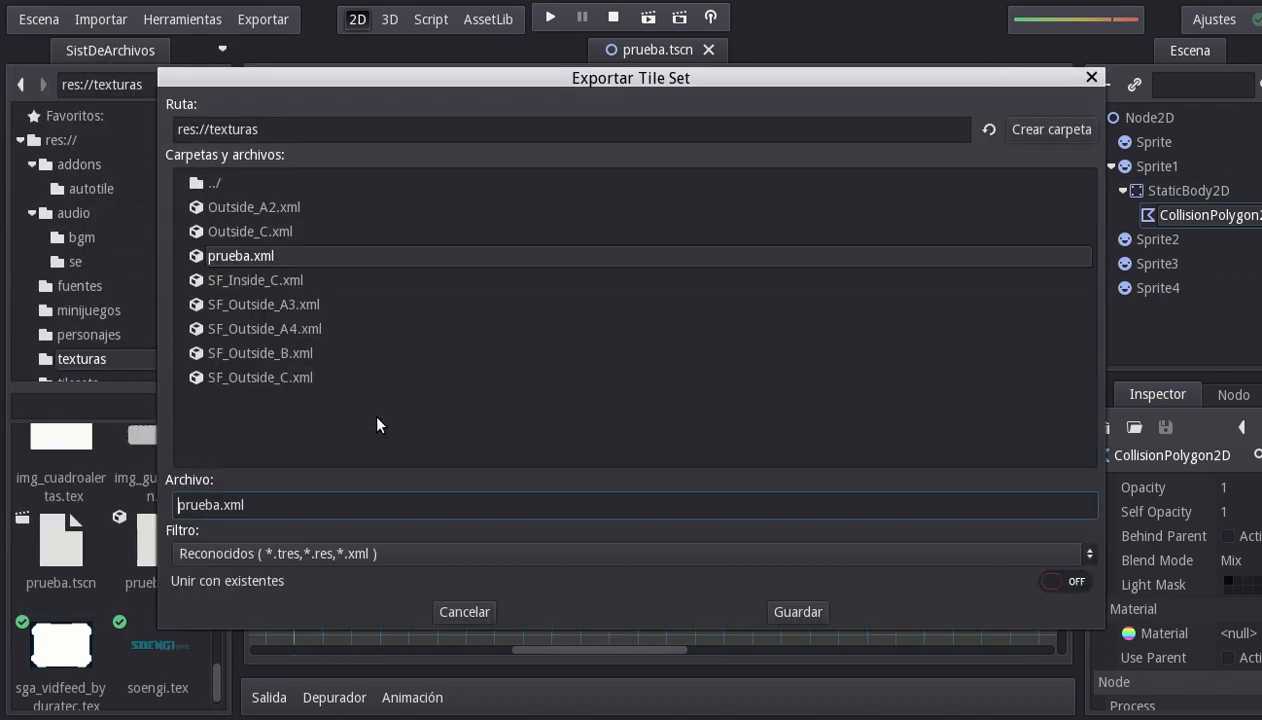
left_click(252, 256)
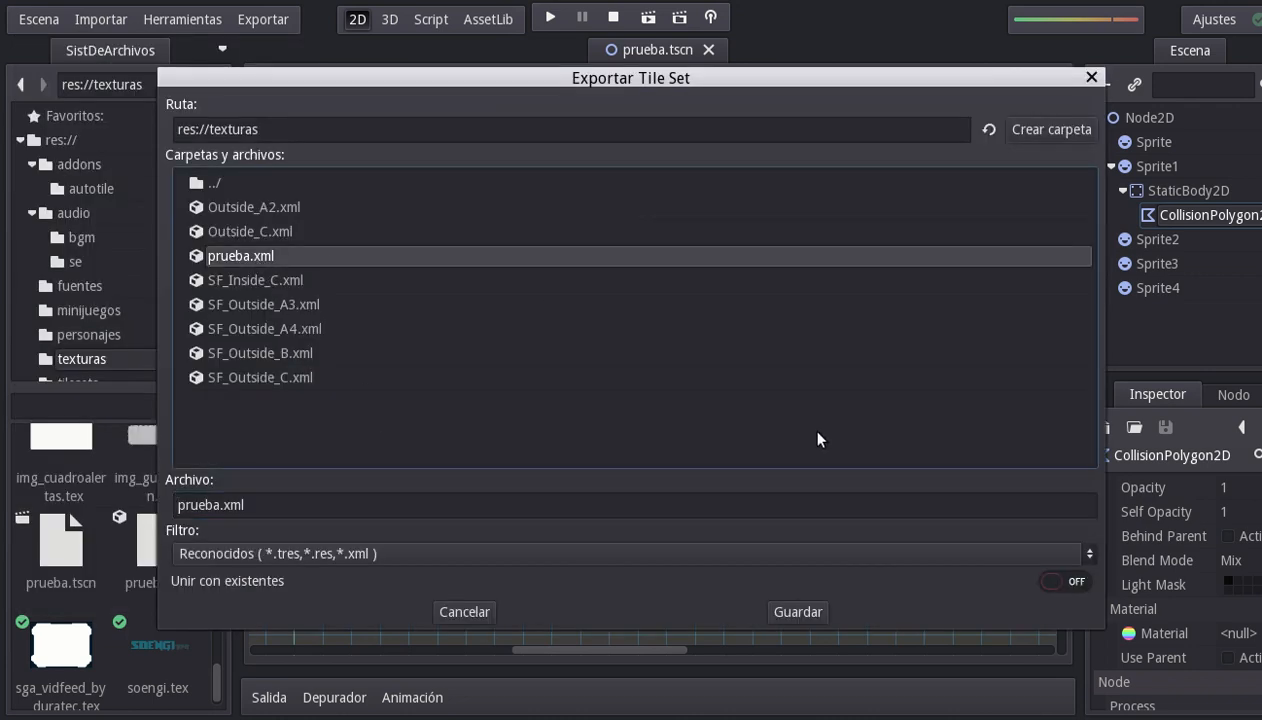
left_click(808, 618)
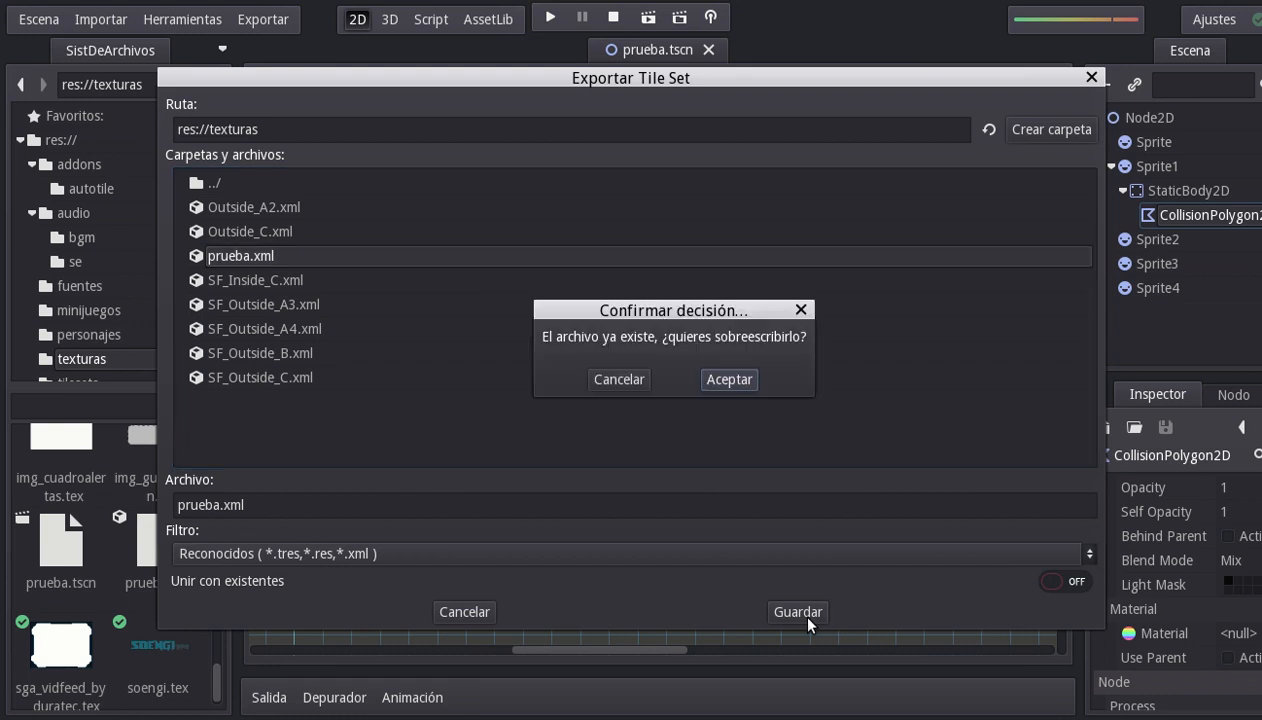
left_click(730, 379)
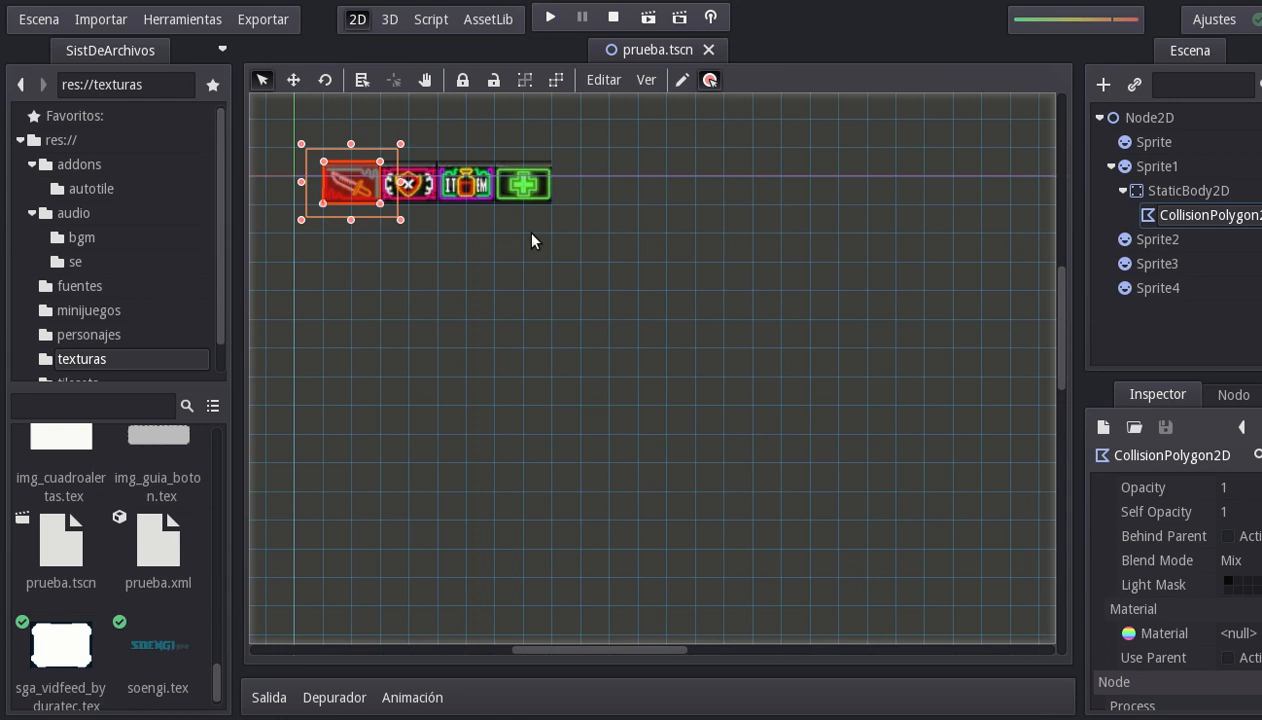
Open SF_Outside_B.tscn from the texturas folder to view its tiles and collision shapes, and close prueba.tscn.
left_click_drag(218, 672, 223, 566)
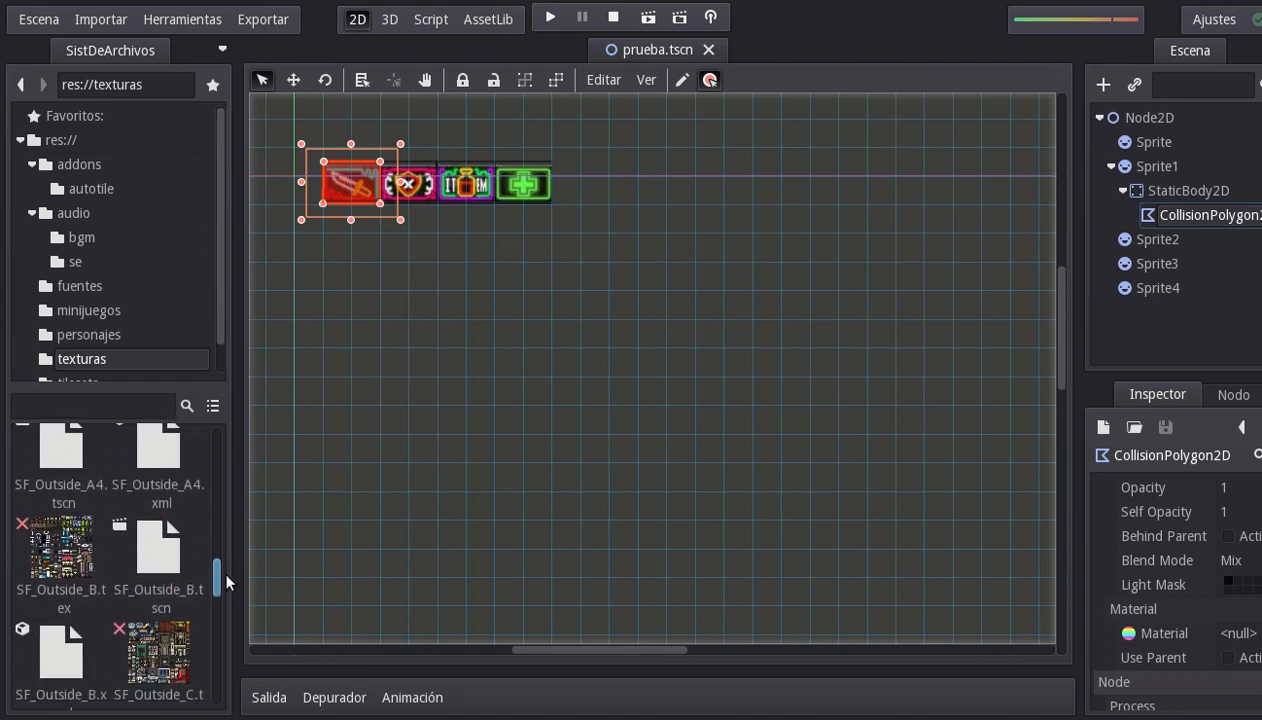
double_click(160, 566)
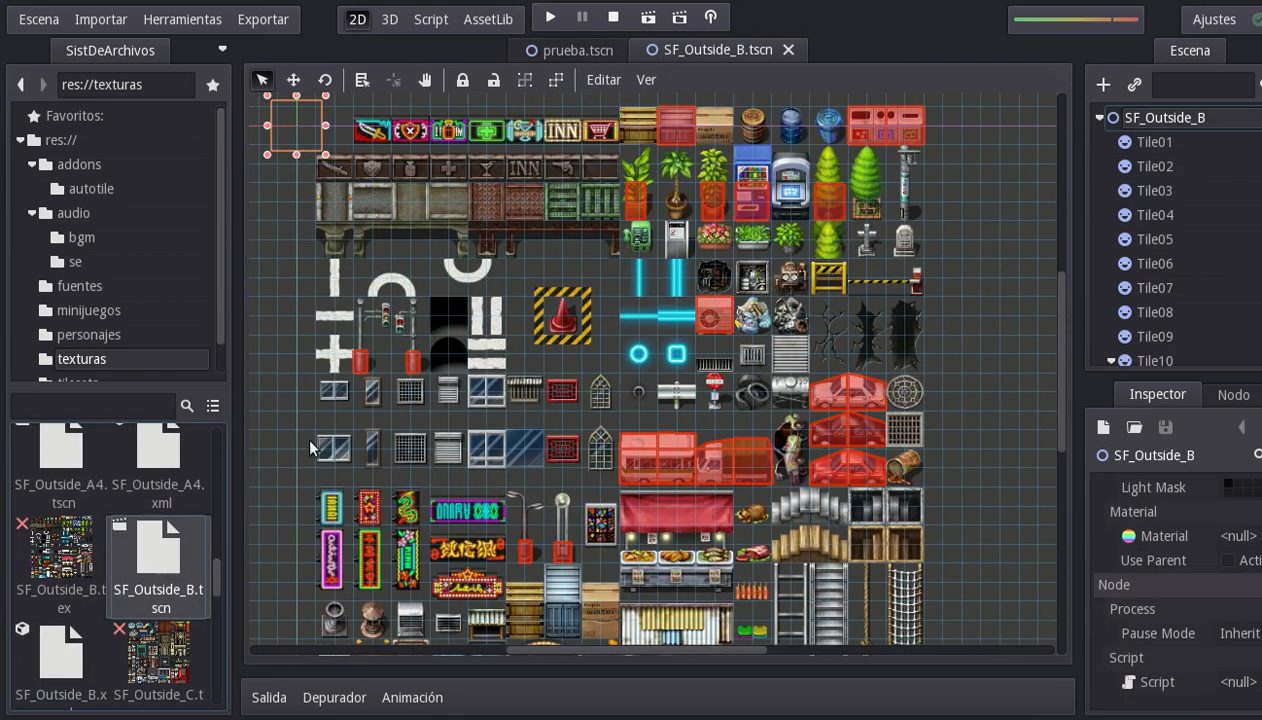
left_click(588, 51)
left_click(628, 50)
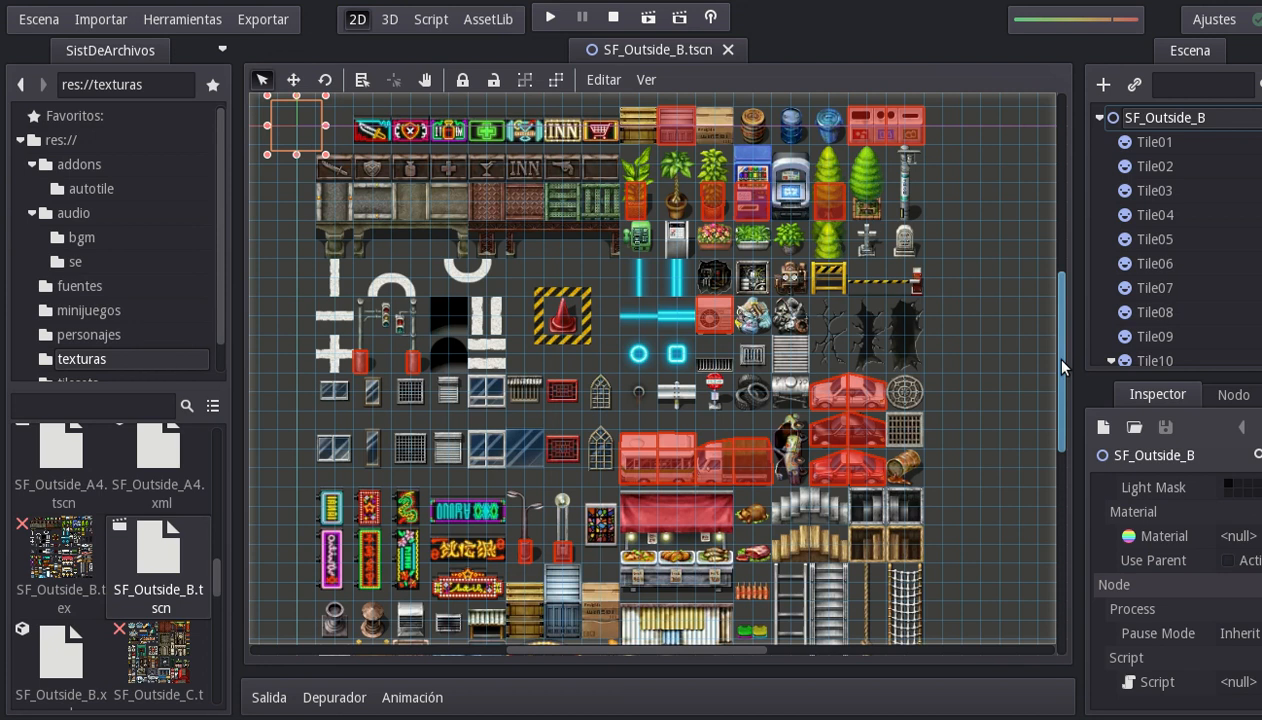
left_click_drag(1061, 361, 1062, 387)
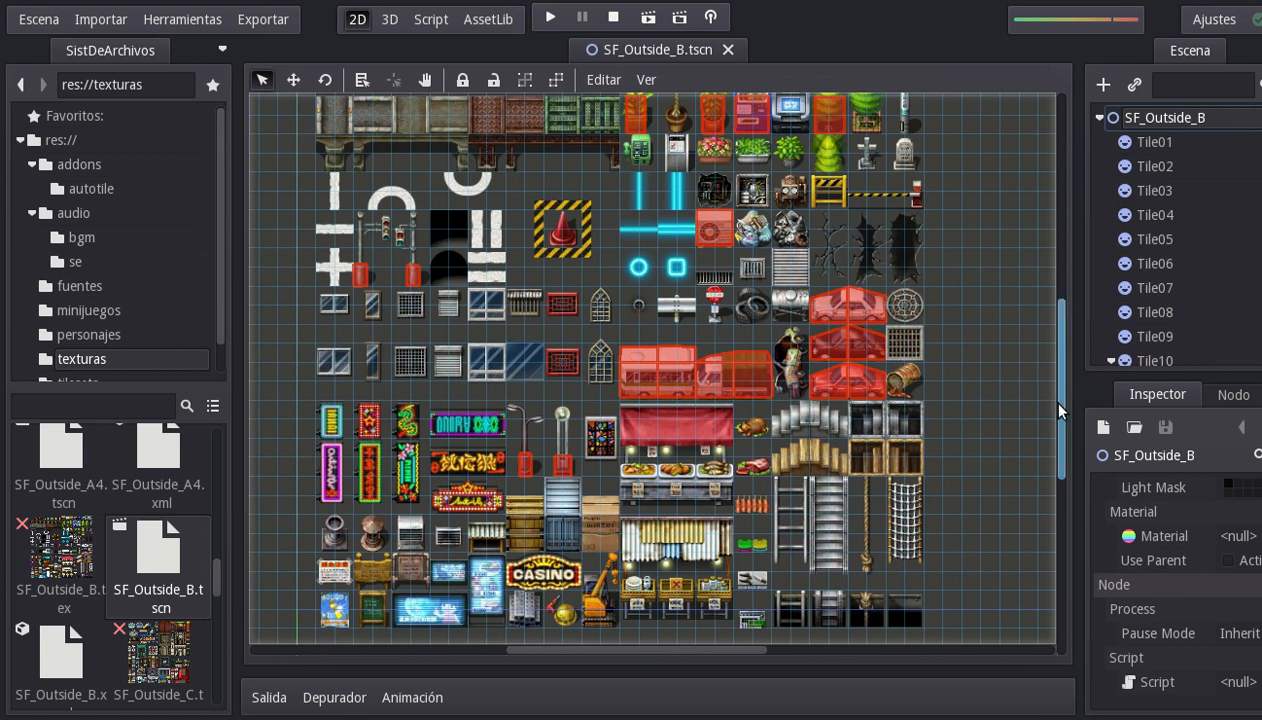
left_click_drag(1060, 408, 1063, 396)
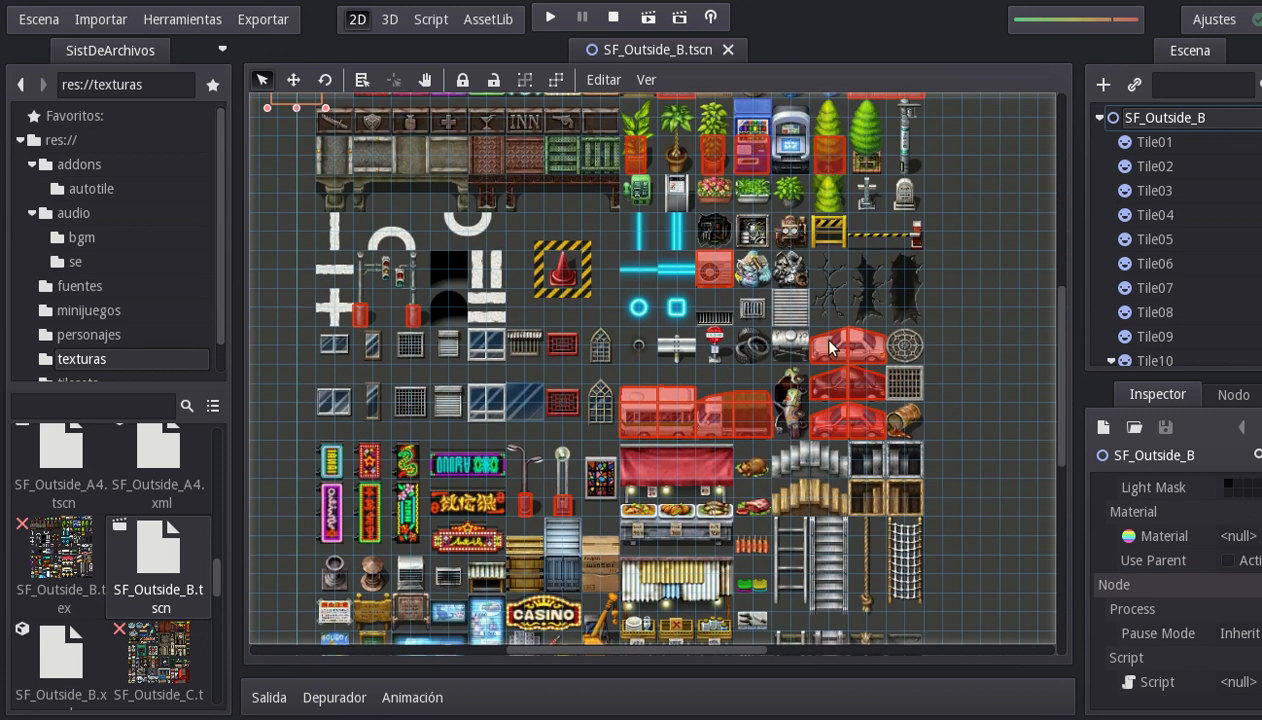